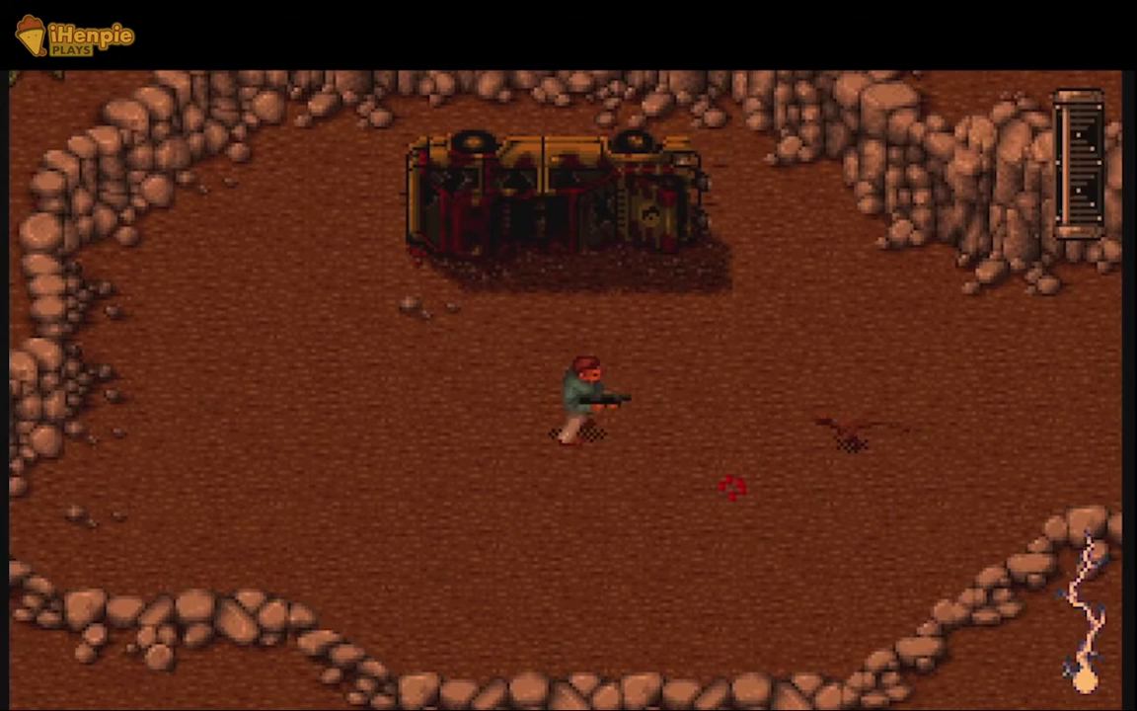
key(Right)
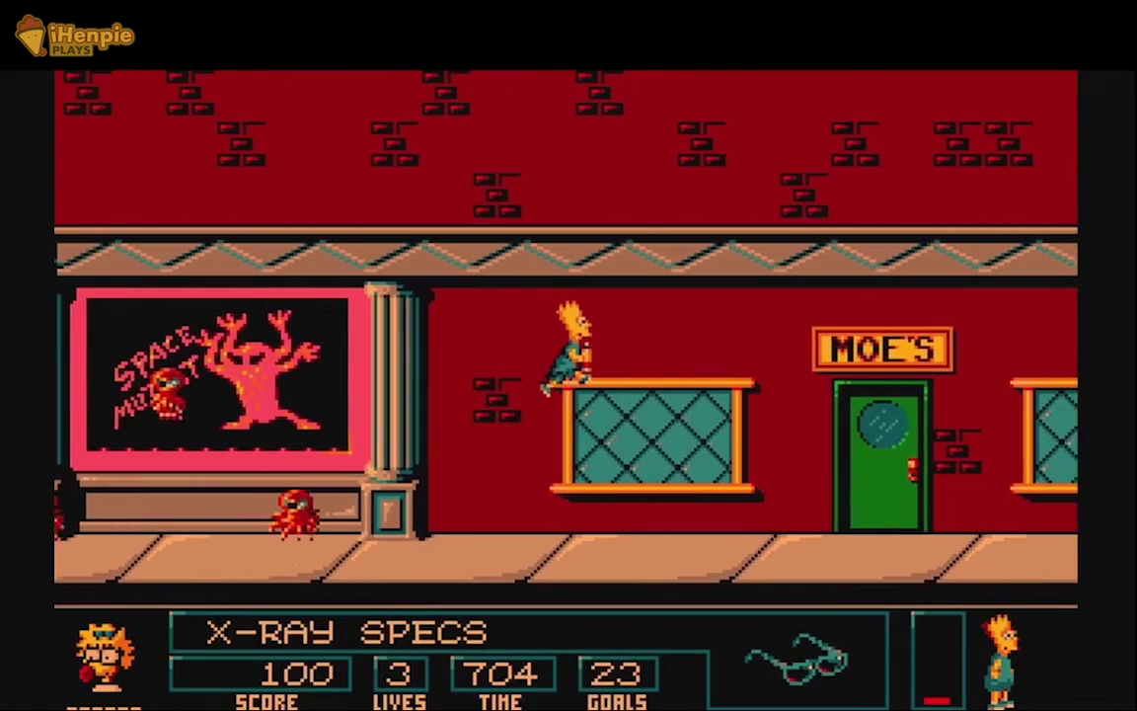
key(Right)
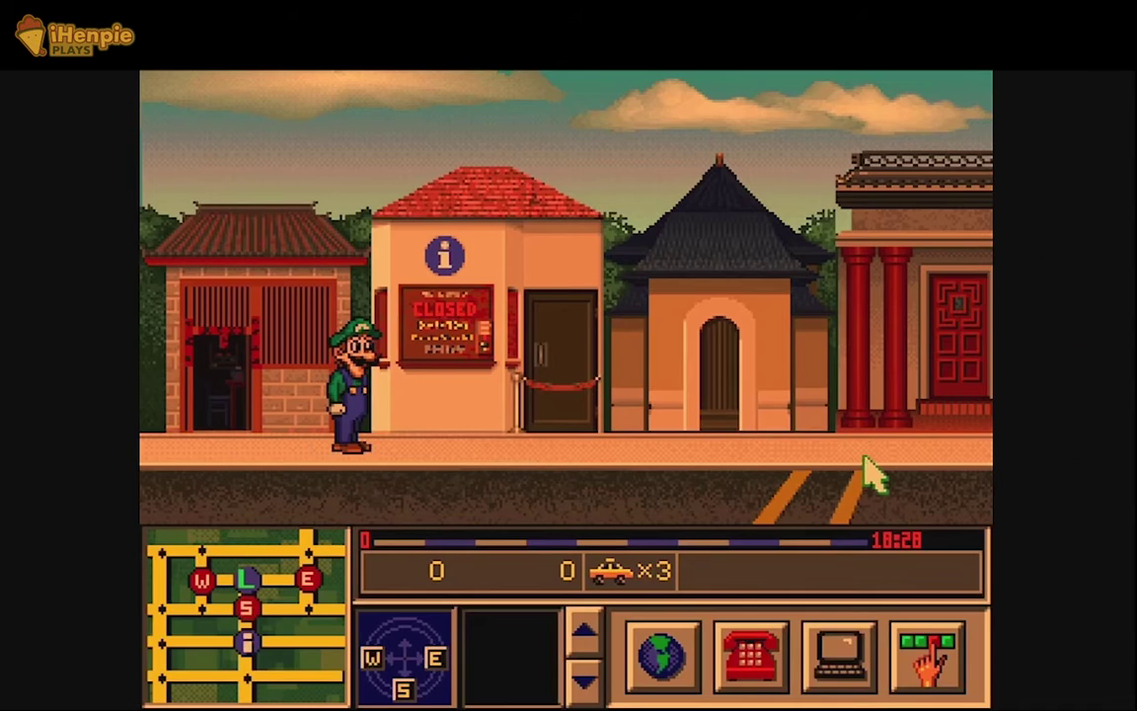
click(871, 474)
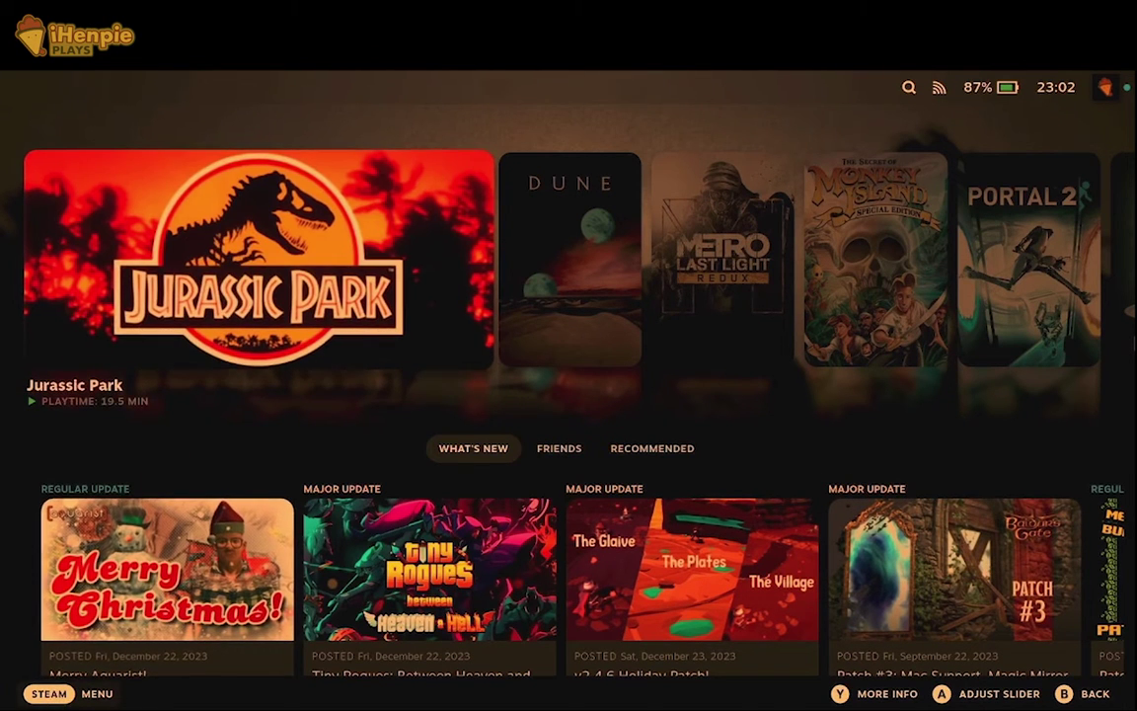
Switch the Steam Deck from gaming mode to desktop mode
key(super)
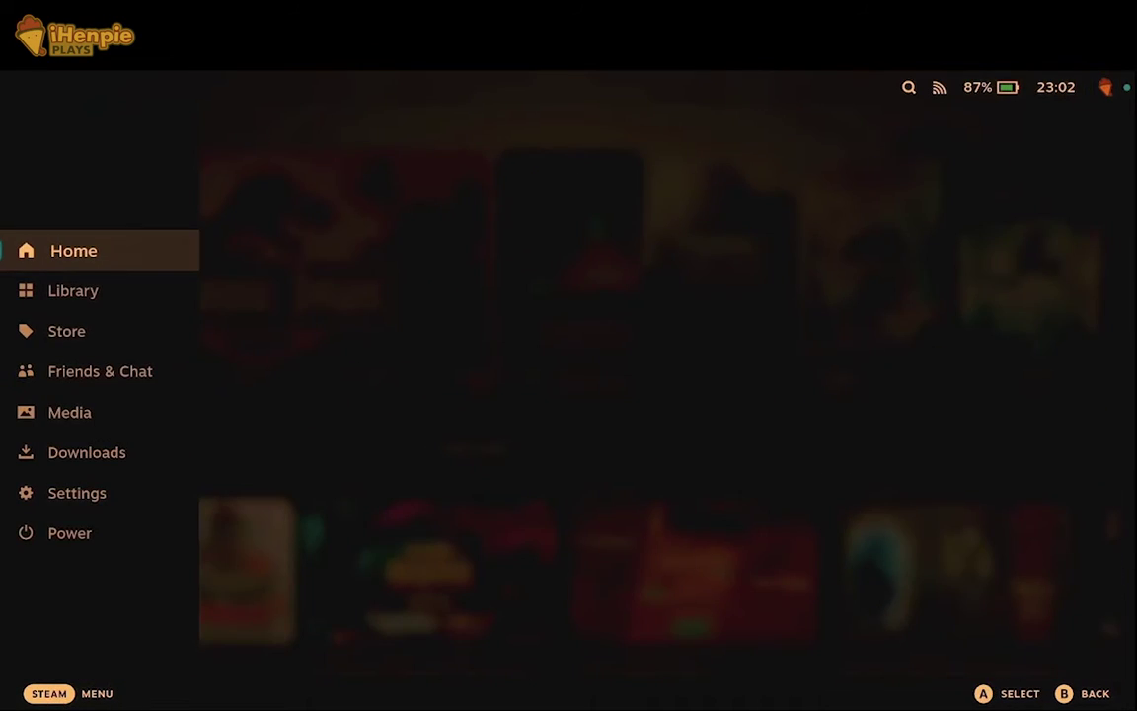
click(71, 533)
click(550, 455)
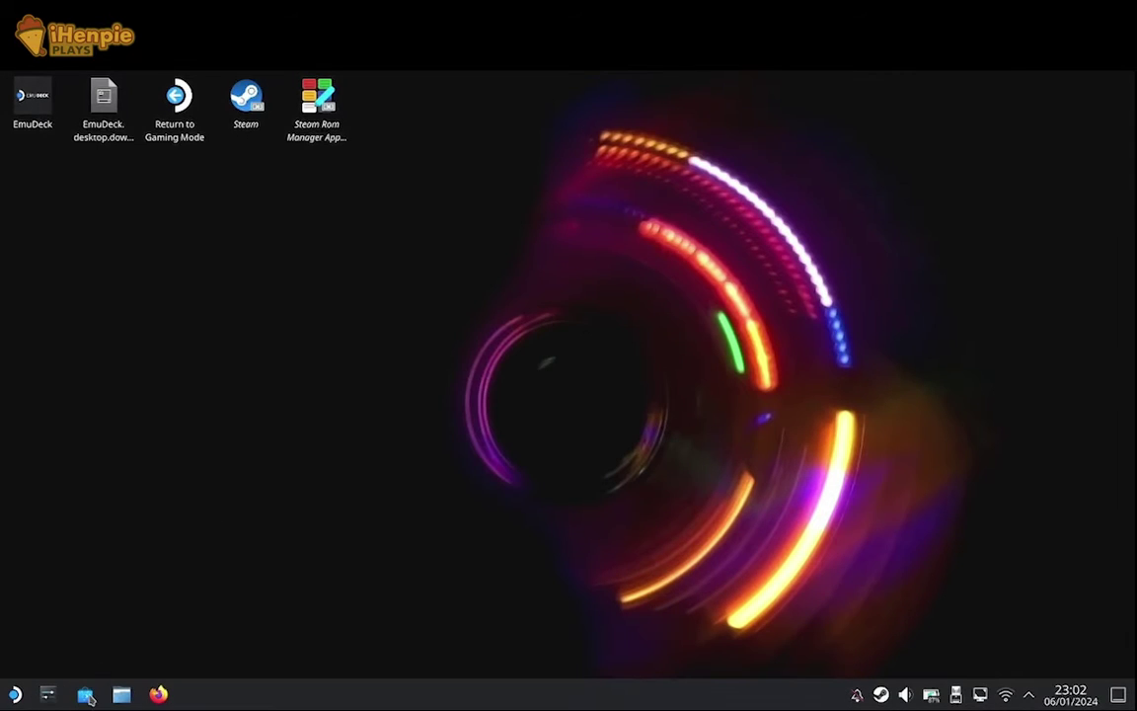
Open Discover, search all applications for "dosbox" and view the DOSBox details page
click(85, 695)
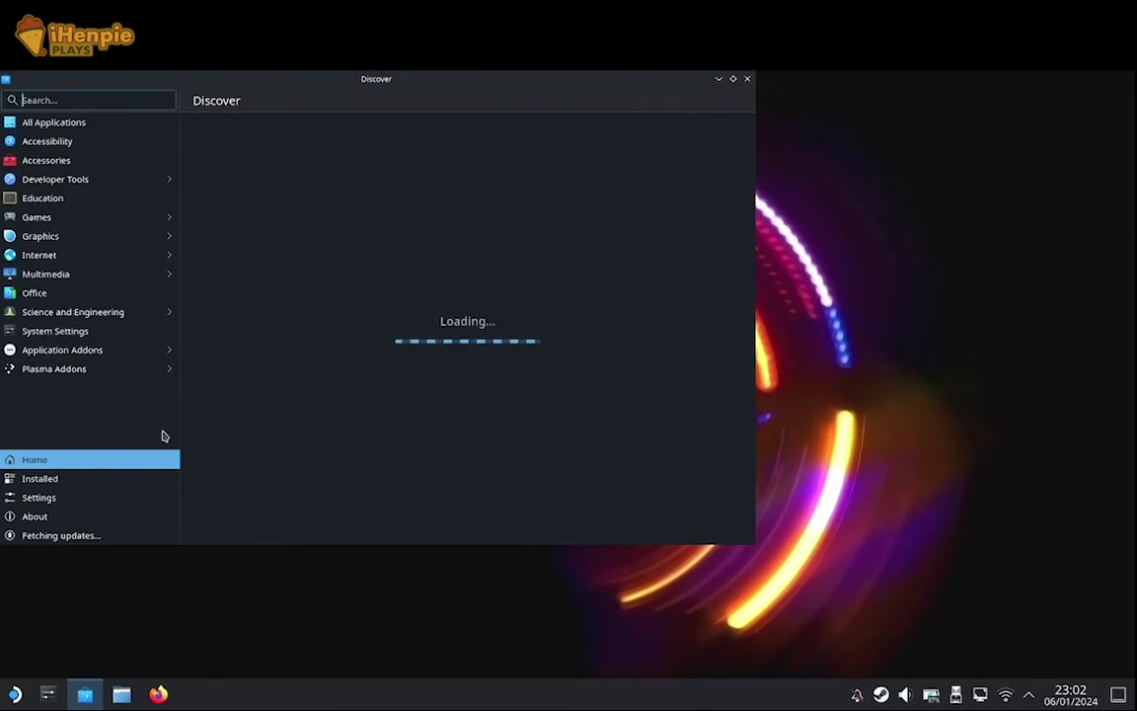
click(51, 125)
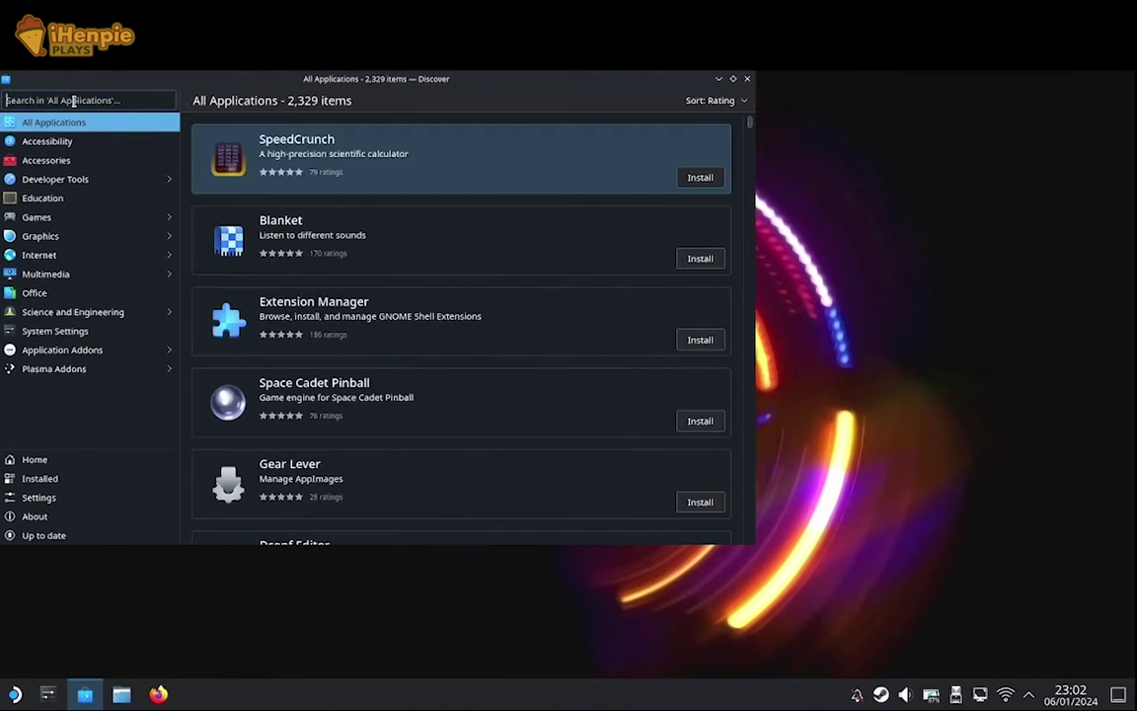
text(dosbox)
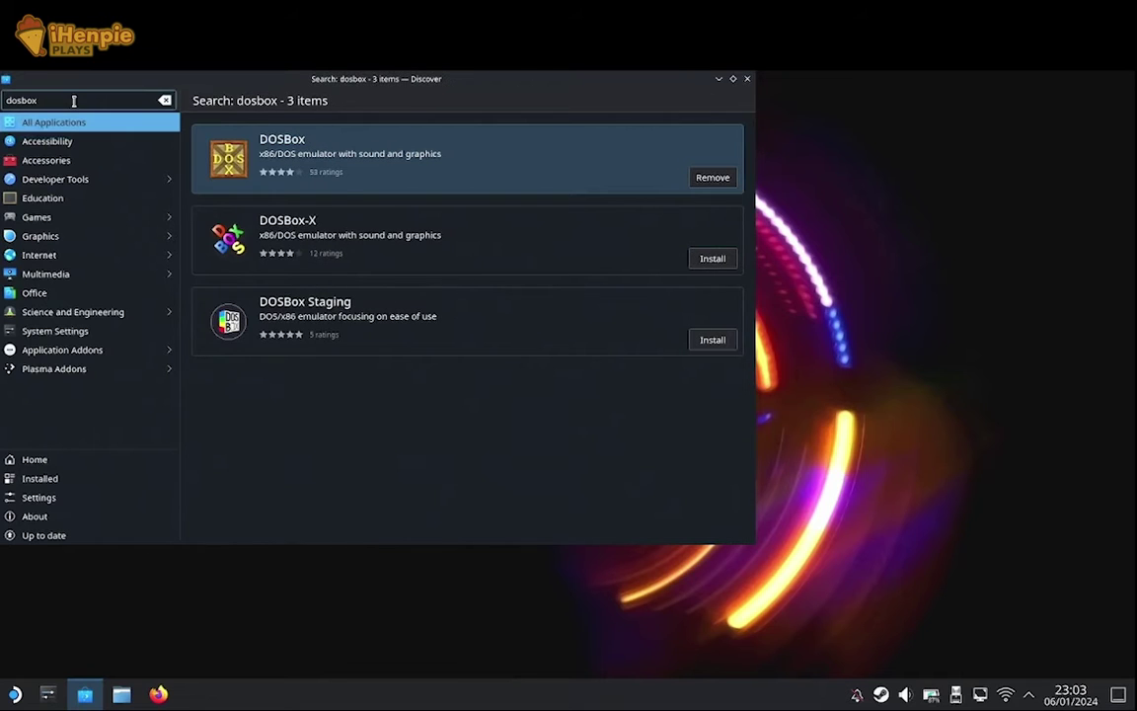
click(508, 157)
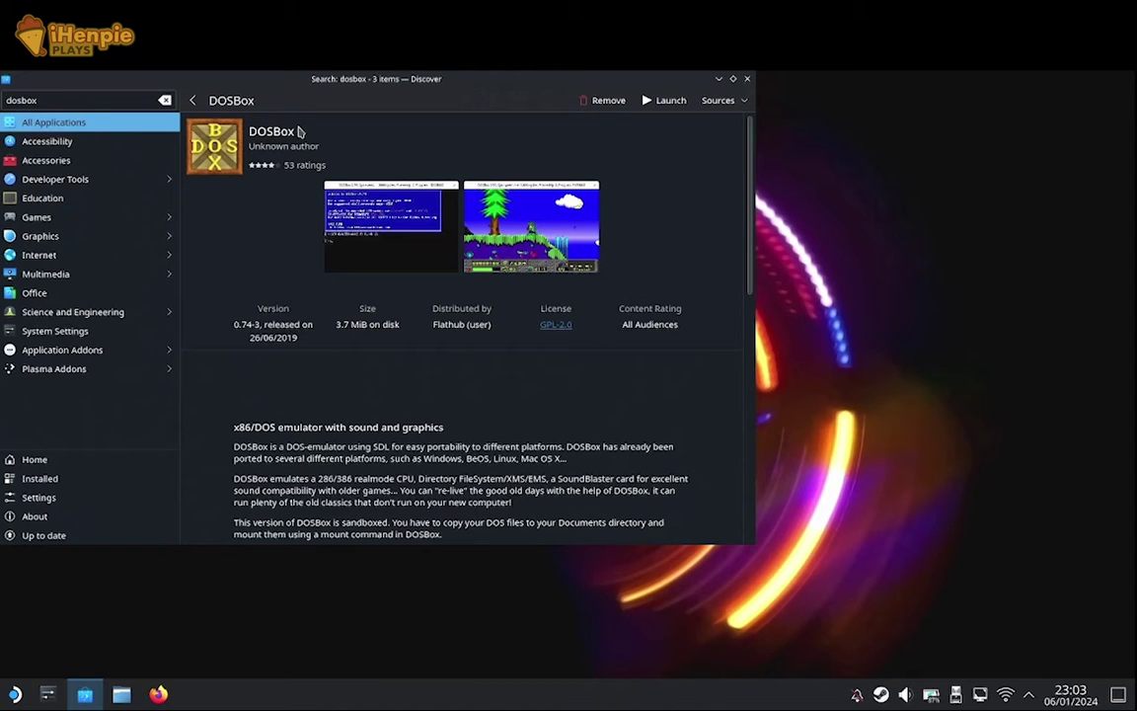
Search for "flatseal", view the Flatseal details page and close Discover
click(162, 99)
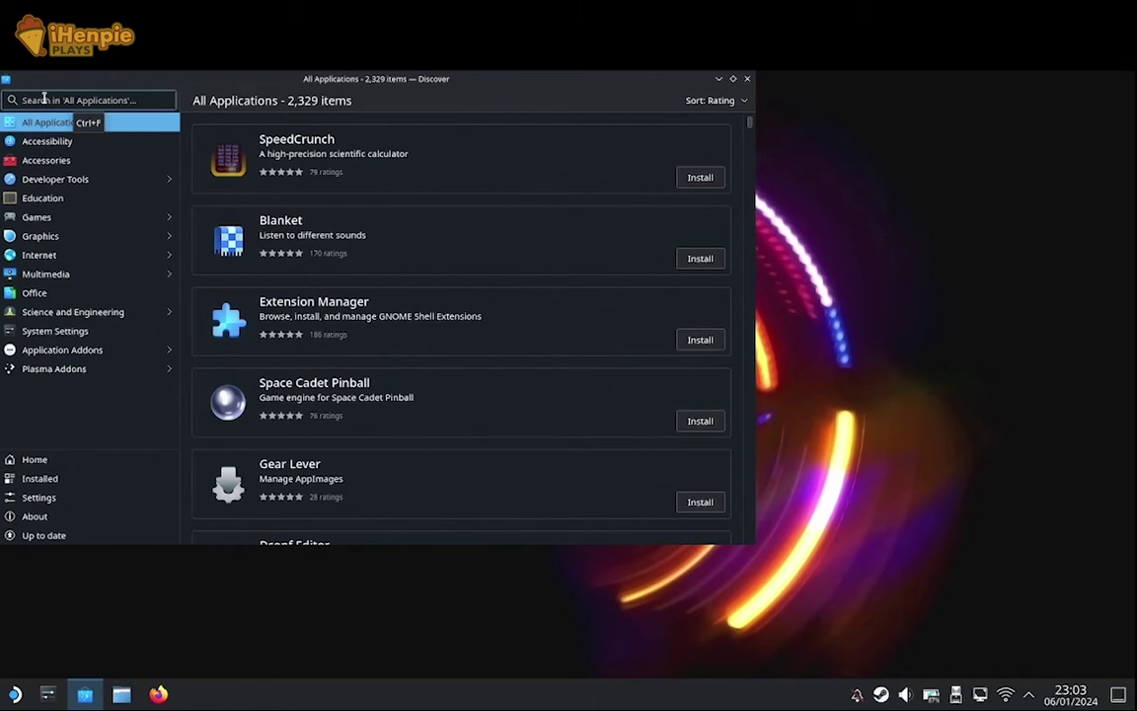
text(latseal)
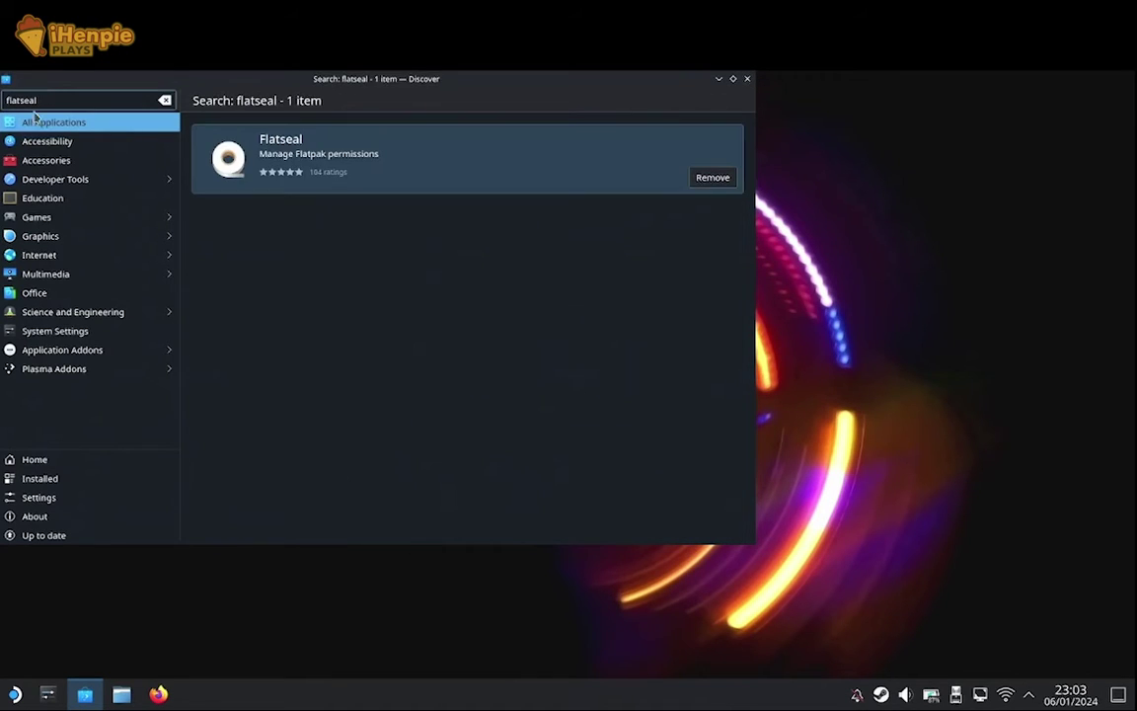
click(420, 128)
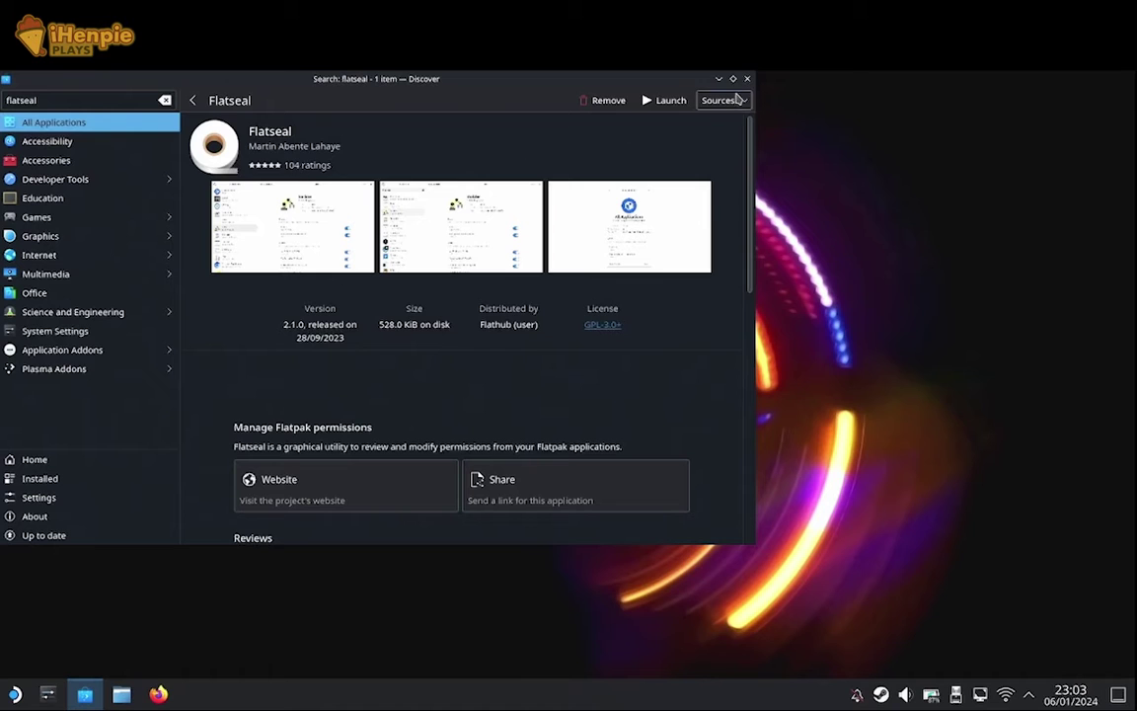
click(747, 79)
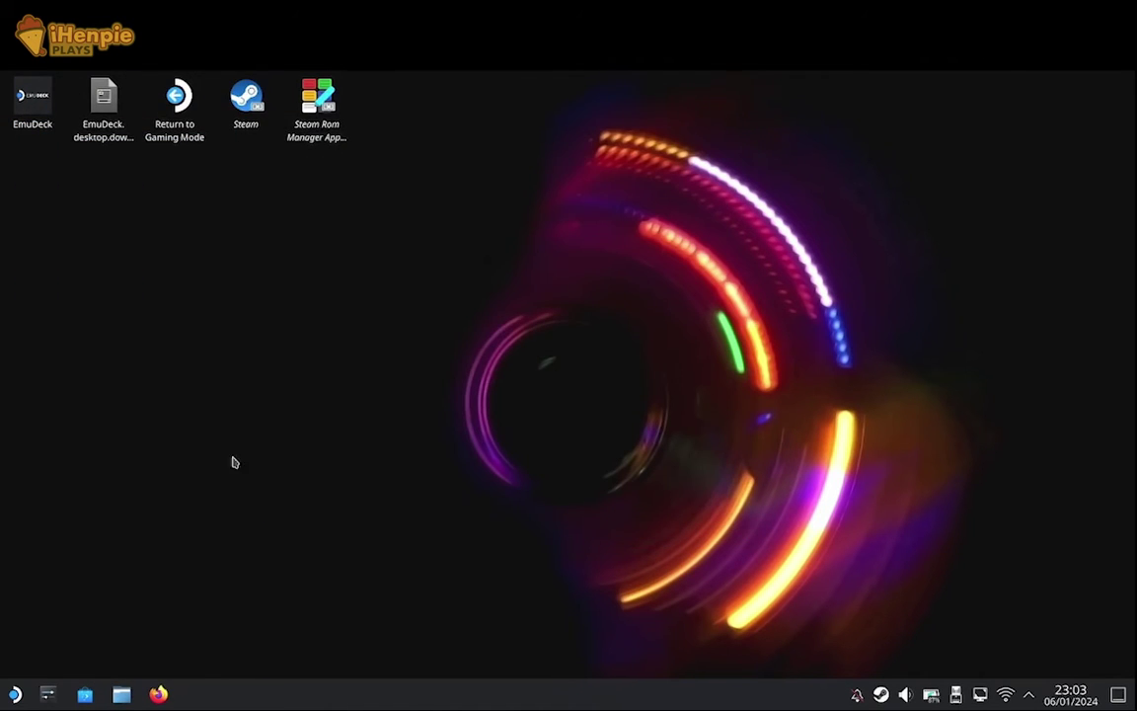
Open the Emulation/roms/dos folder on the removable device "primary" in the Dolphin file manager
click(122, 694)
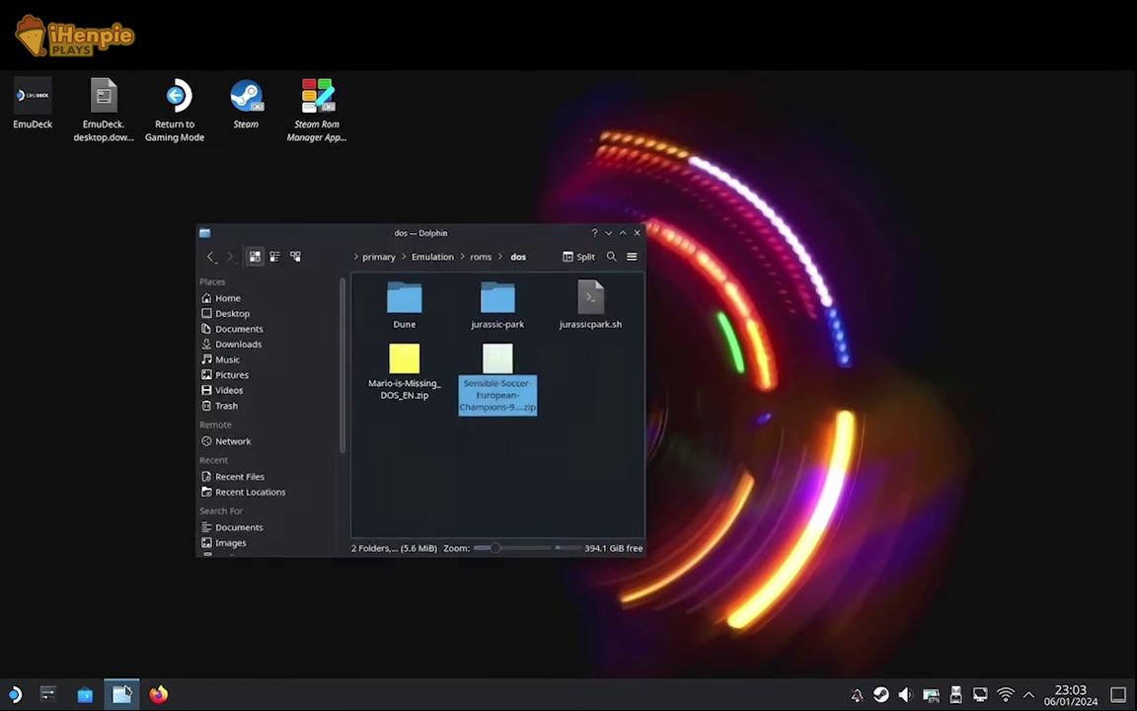
scroll(298, 387, down, 3)
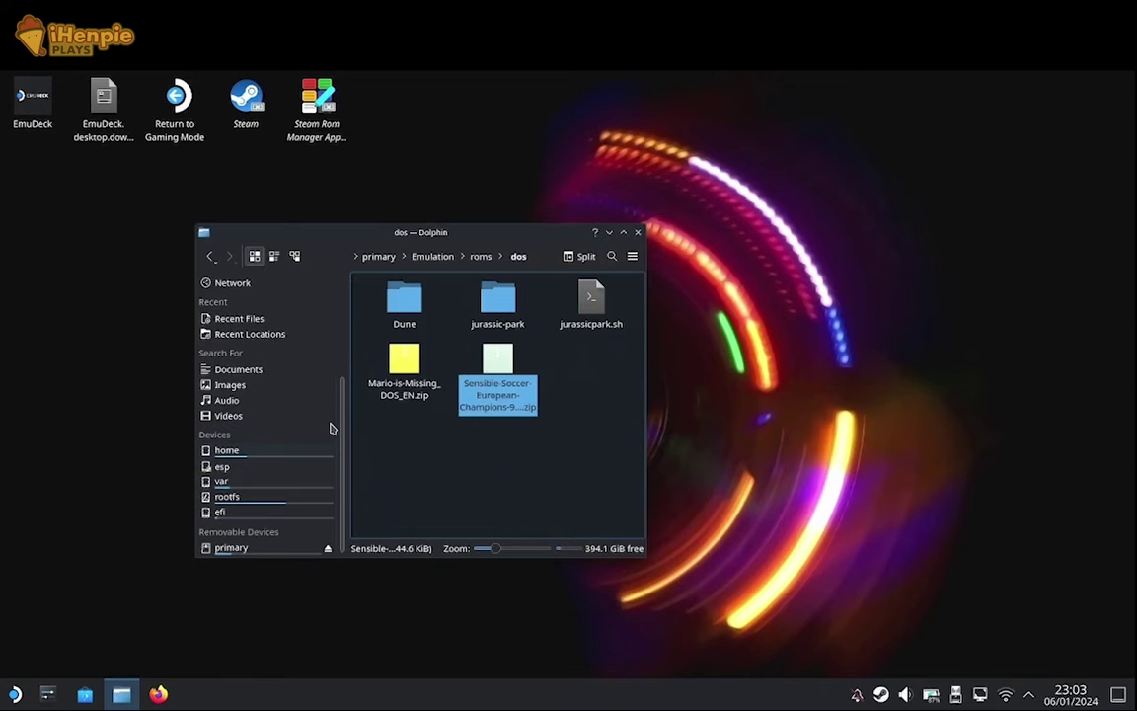
click(276, 550)
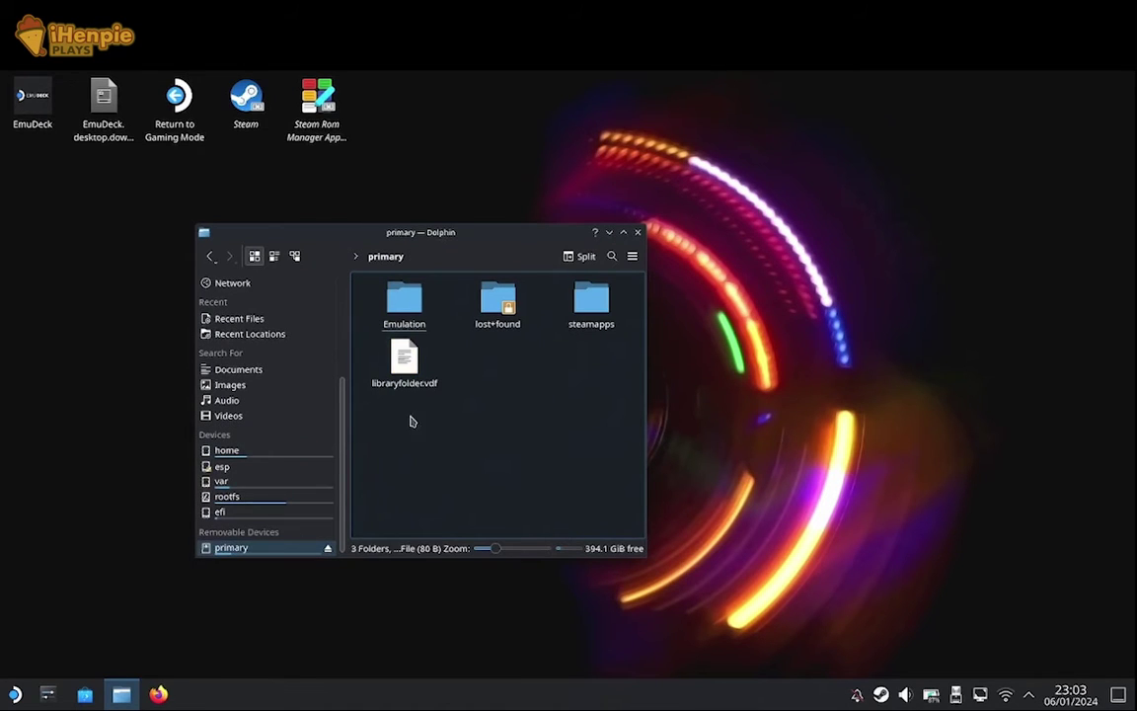
click(410, 310)
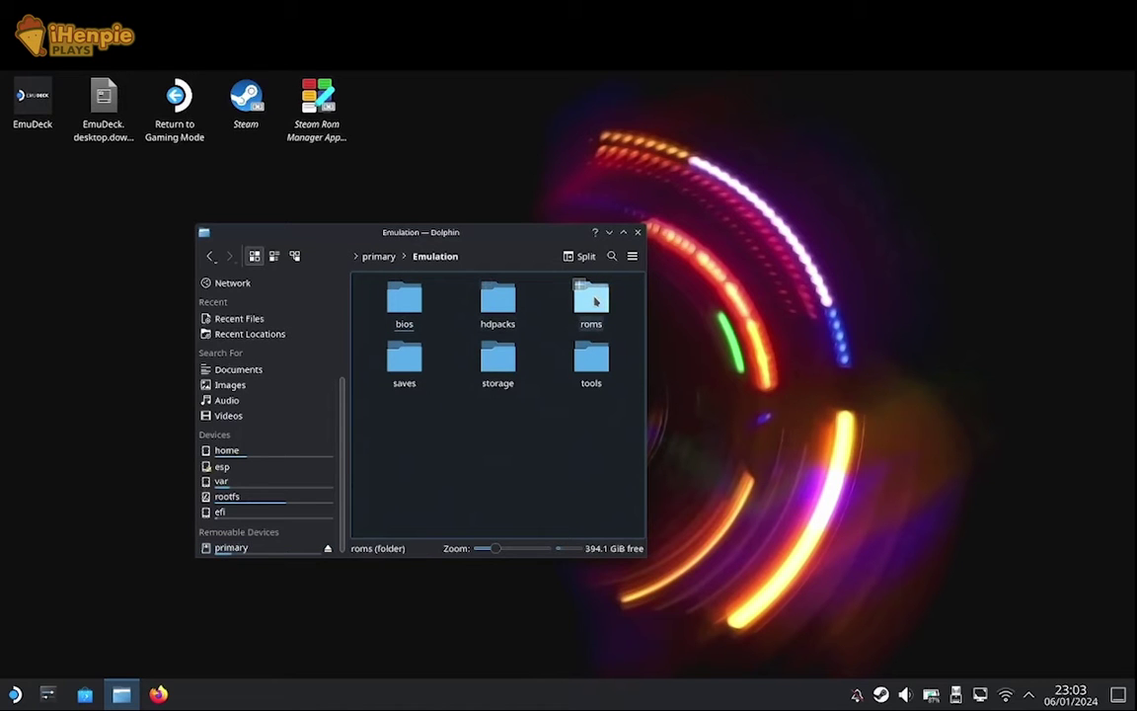
click(598, 296)
scroll(619, 355, down, 5)
scroll(621, 362, down, 8)
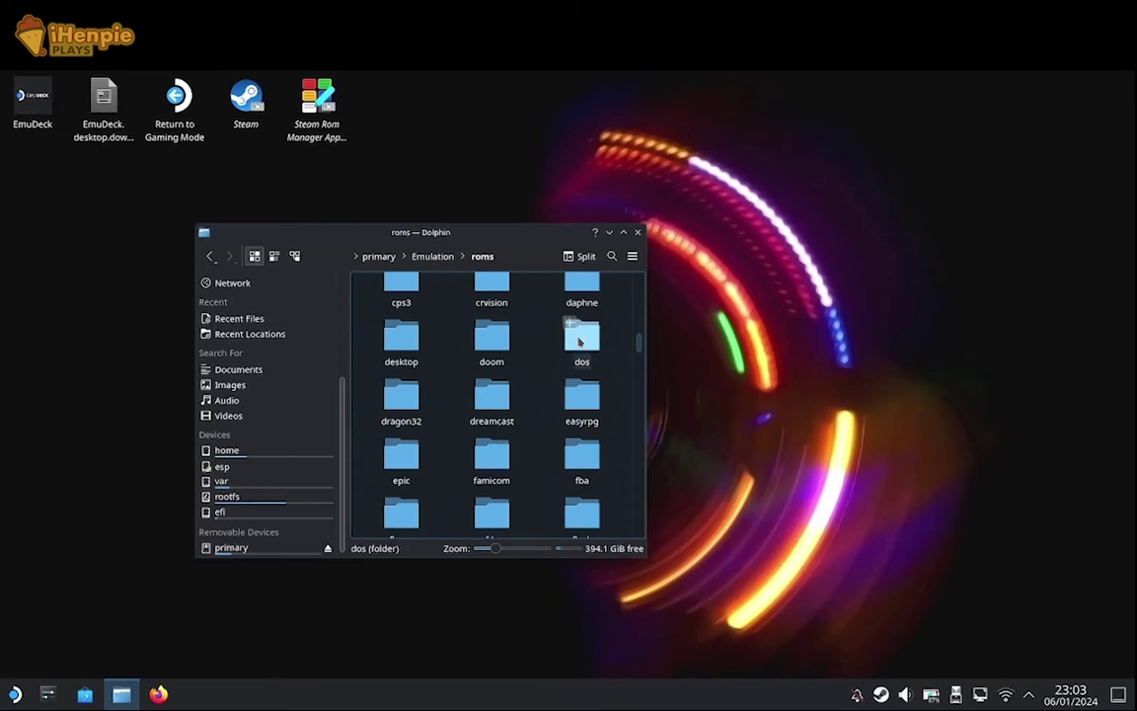
click(581, 334)
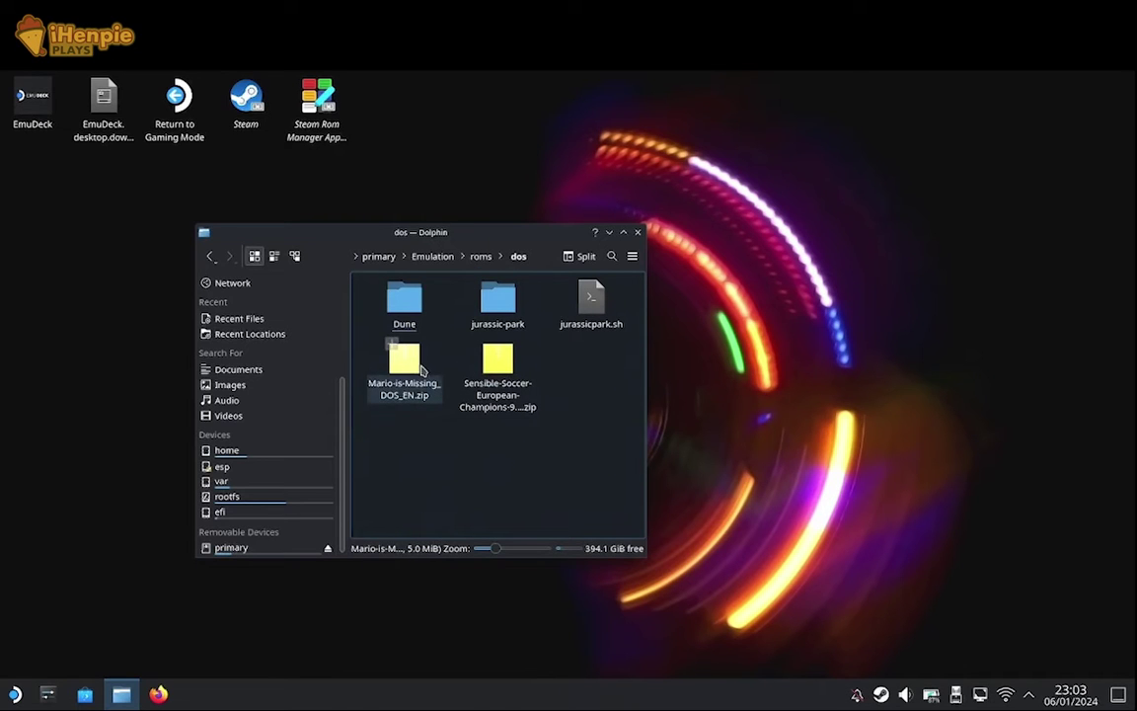
Extract the Mario-is-Missing_DOS_EN.zip archive directly into the dos folder
click(373, 331)
right_click(369, 329)
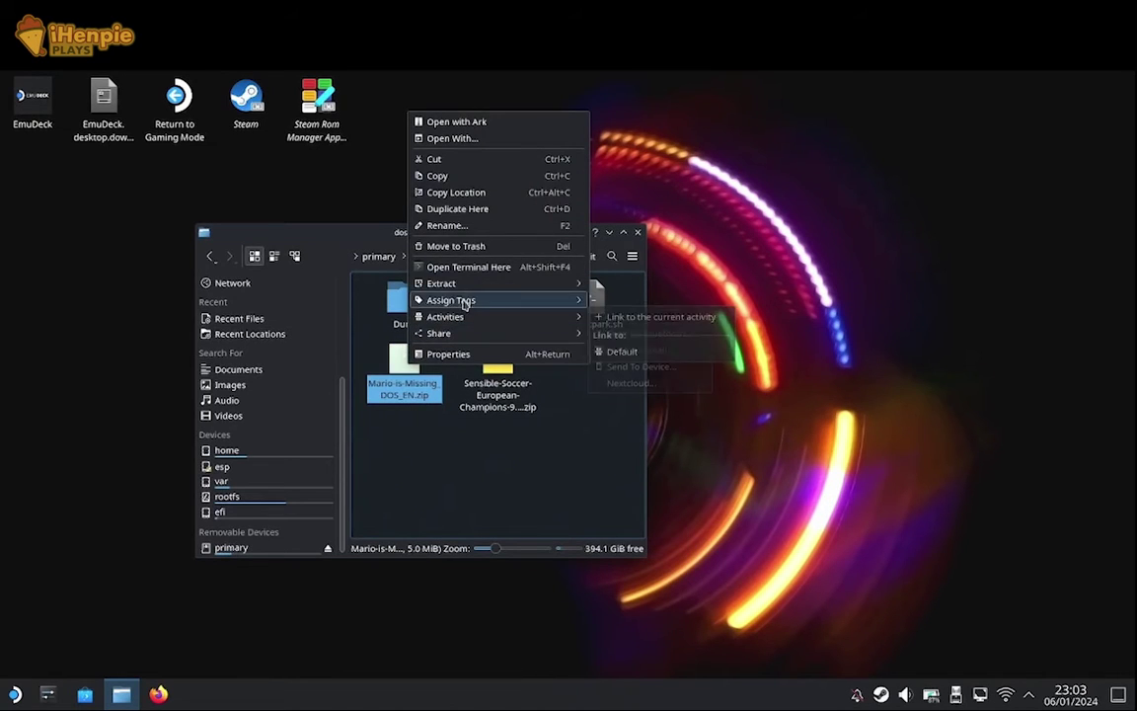
mouse_move(464, 284)
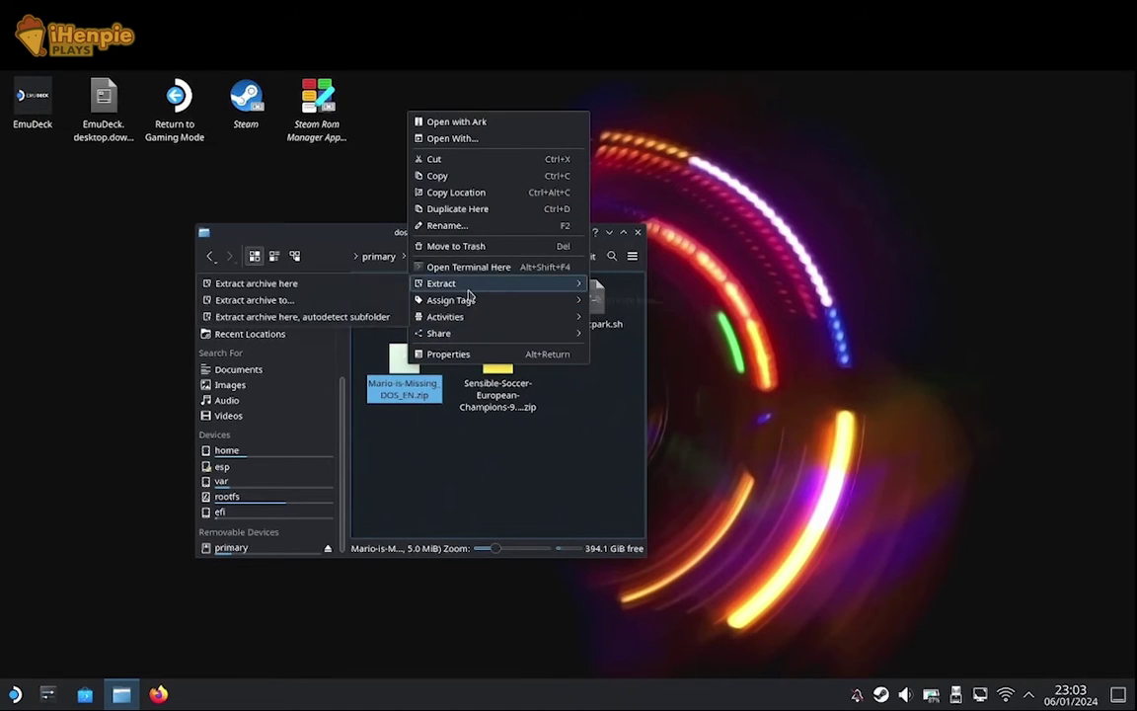
click(361, 284)
Extract the Sensible Soccer European Champions zip archive directly into the dos folder
click(582, 367)
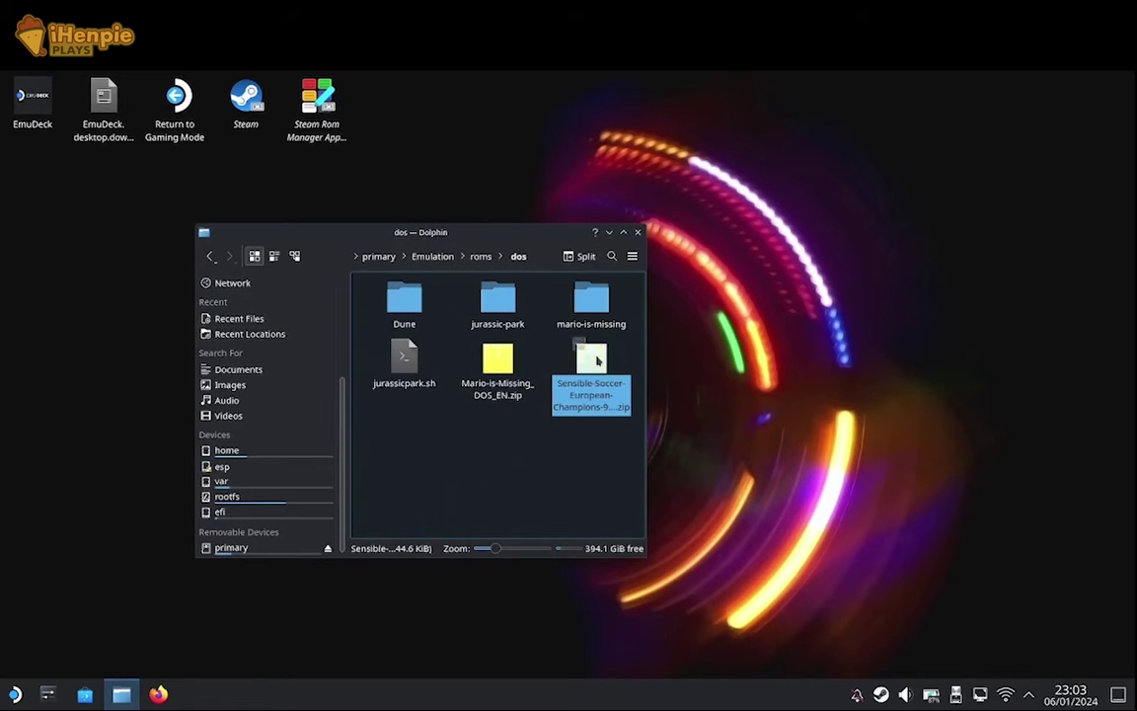
right_click(577, 357)
mouse_move(620, 280)
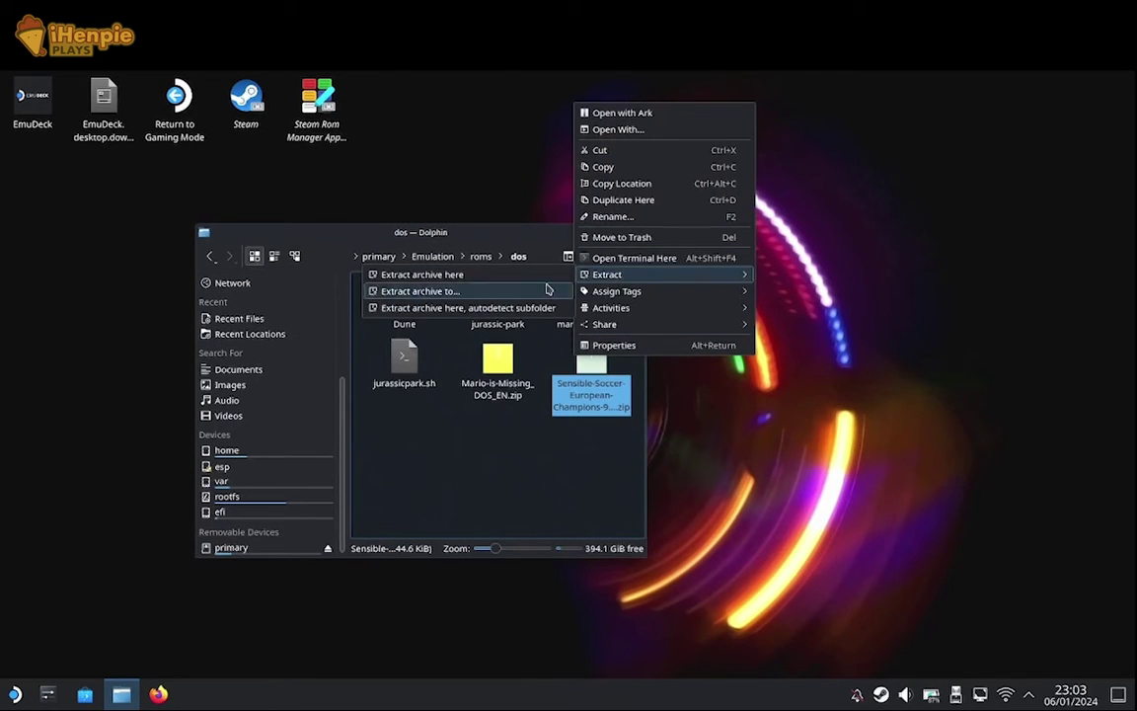
click(470, 274)
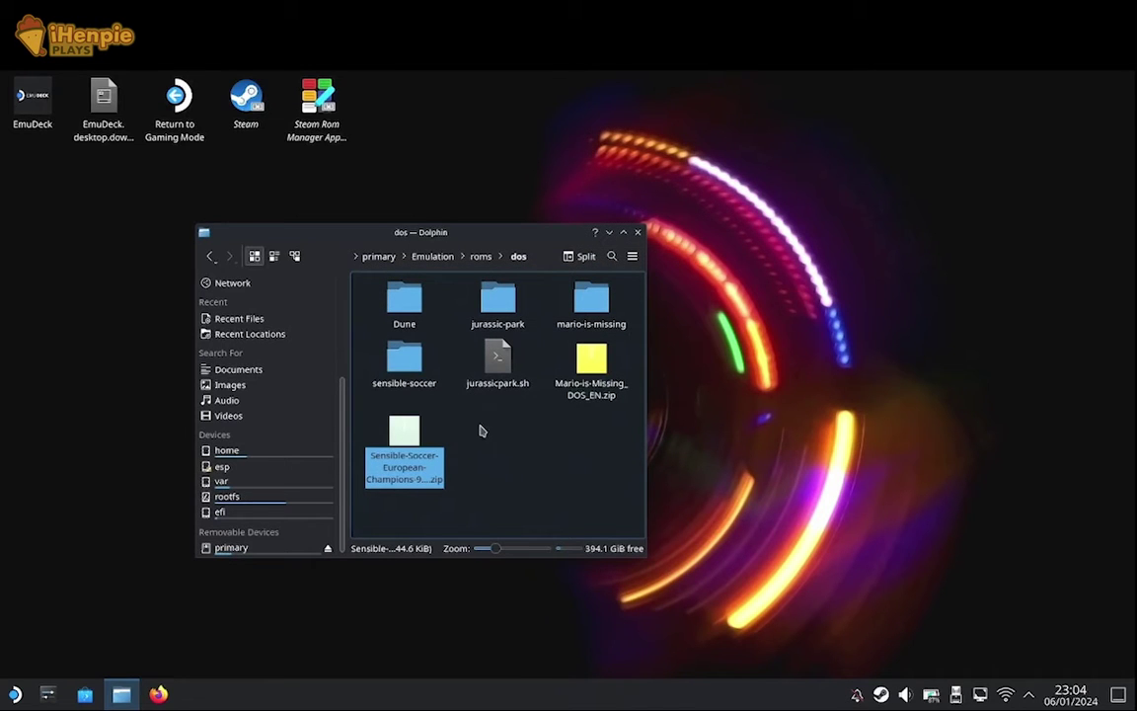
Create a new text file named SensibleSoccar.sh in the dos folder
click(513, 452)
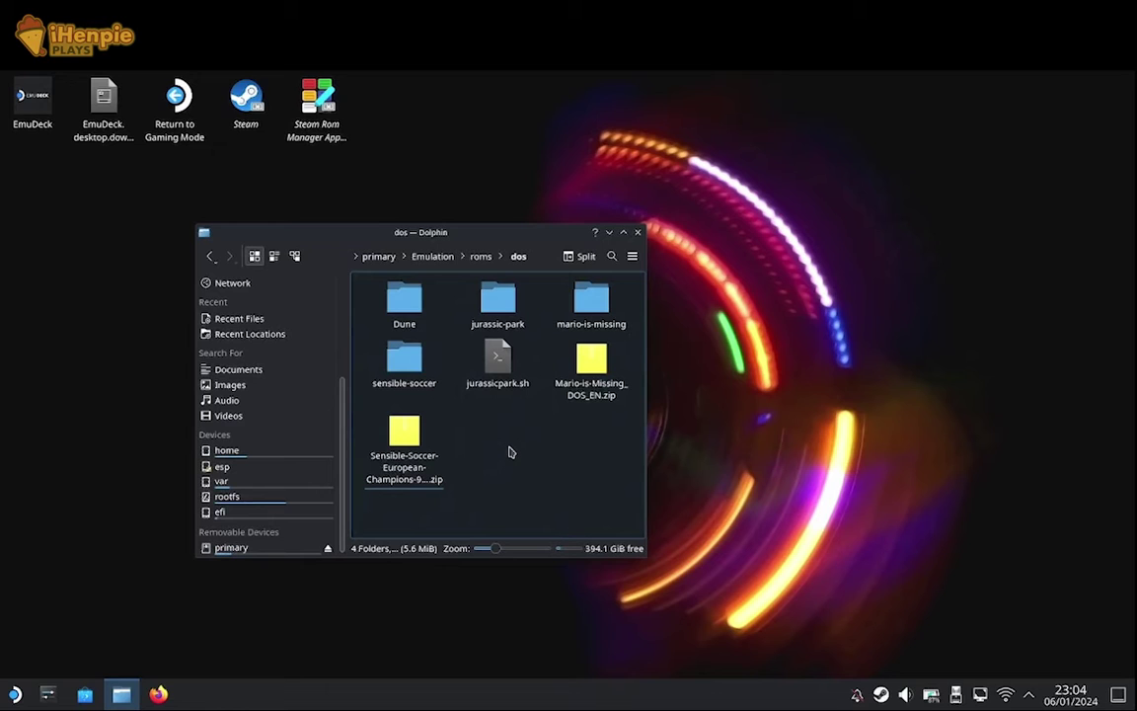
right_click(509, 452)
mouse_move(608, 276)
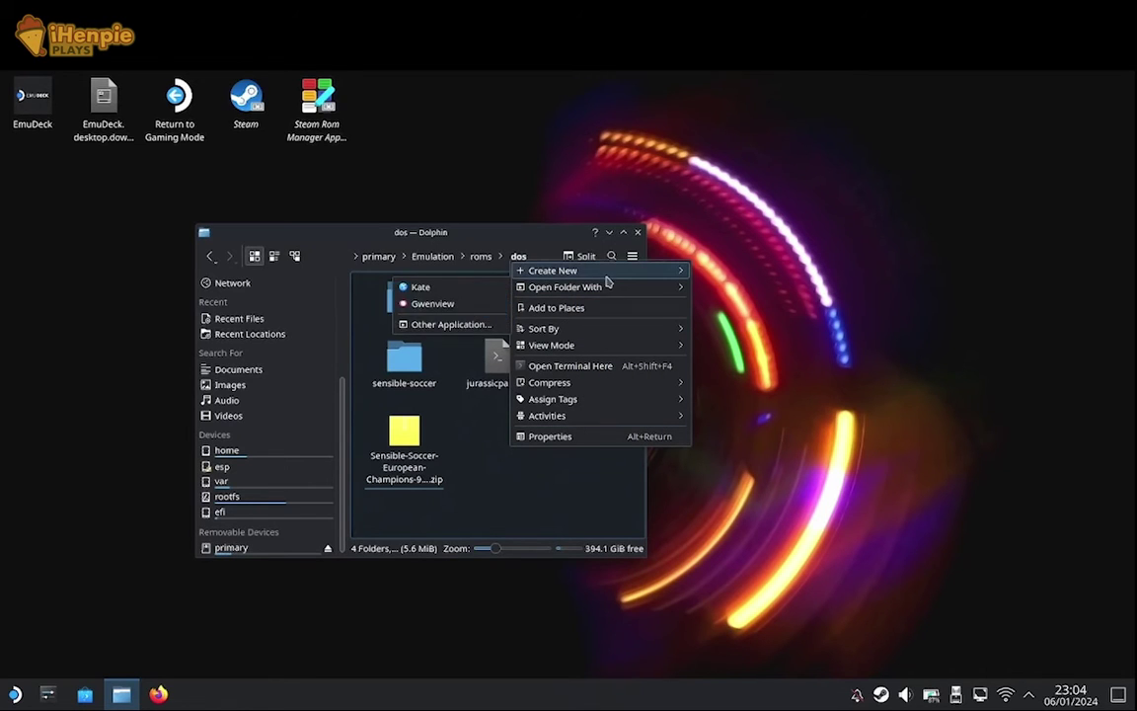
click(470, 291)
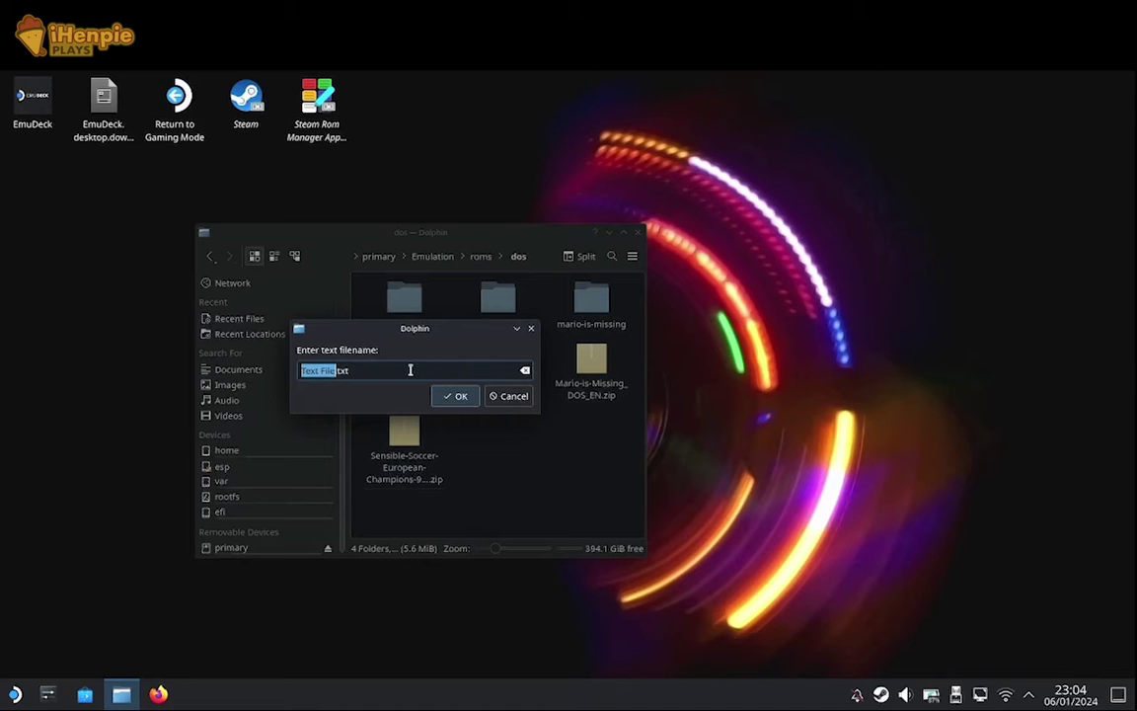
text(SensibleSoccer.sh)
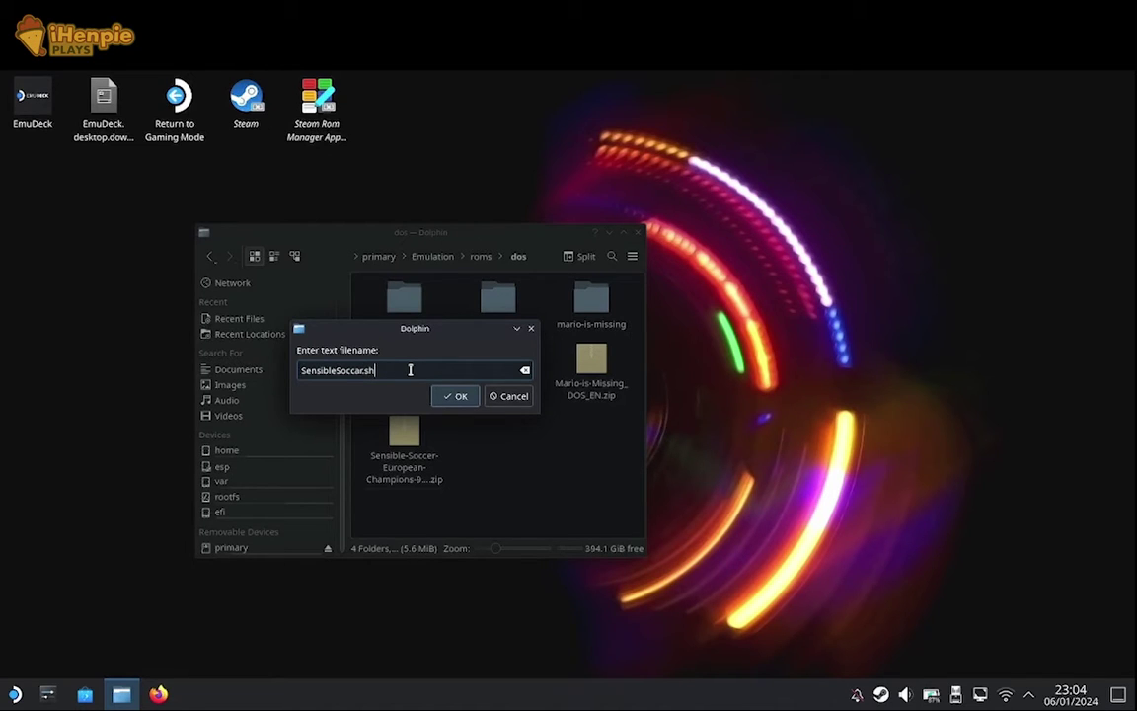
click(456, 396)
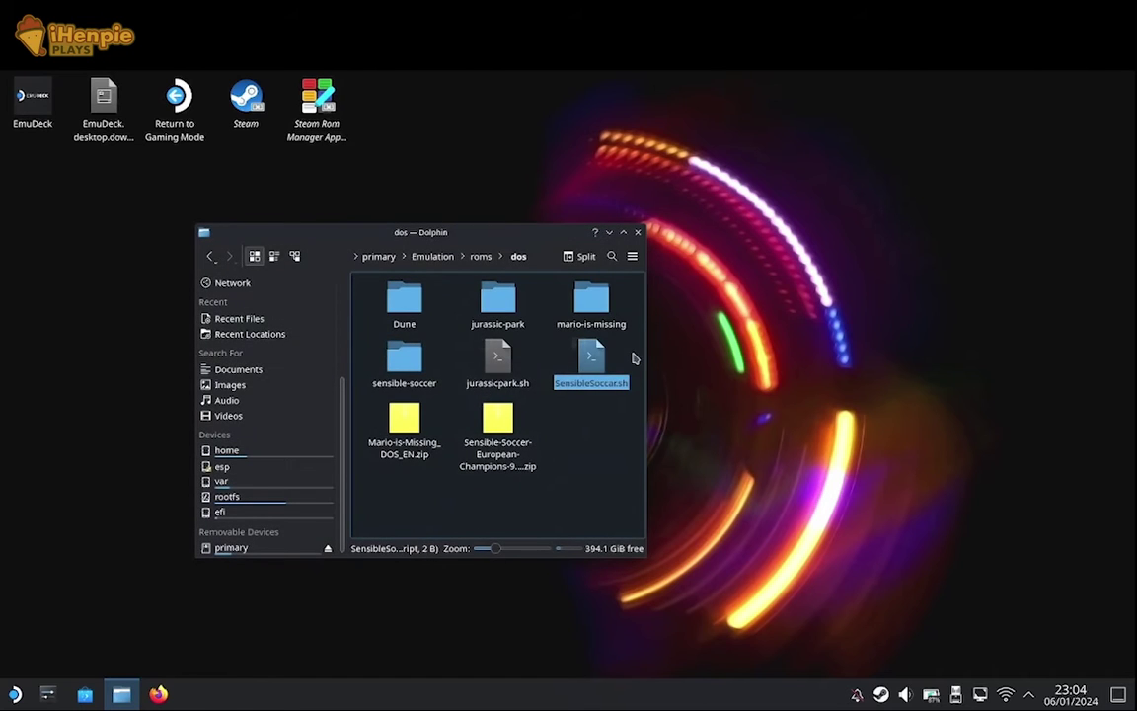
Open SensibleSoccar.sh in Kate and enter the launch command "flatpak run com.dosbox.DOSBox" on the first line
double_click(595, 362)
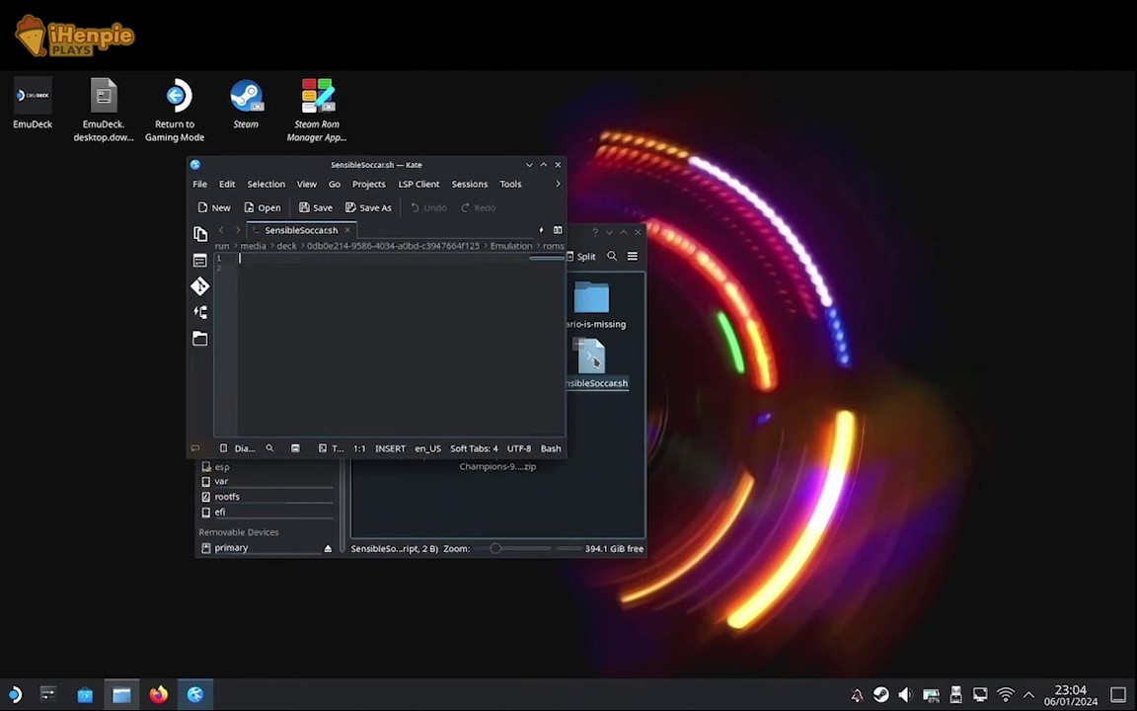
text(#!)
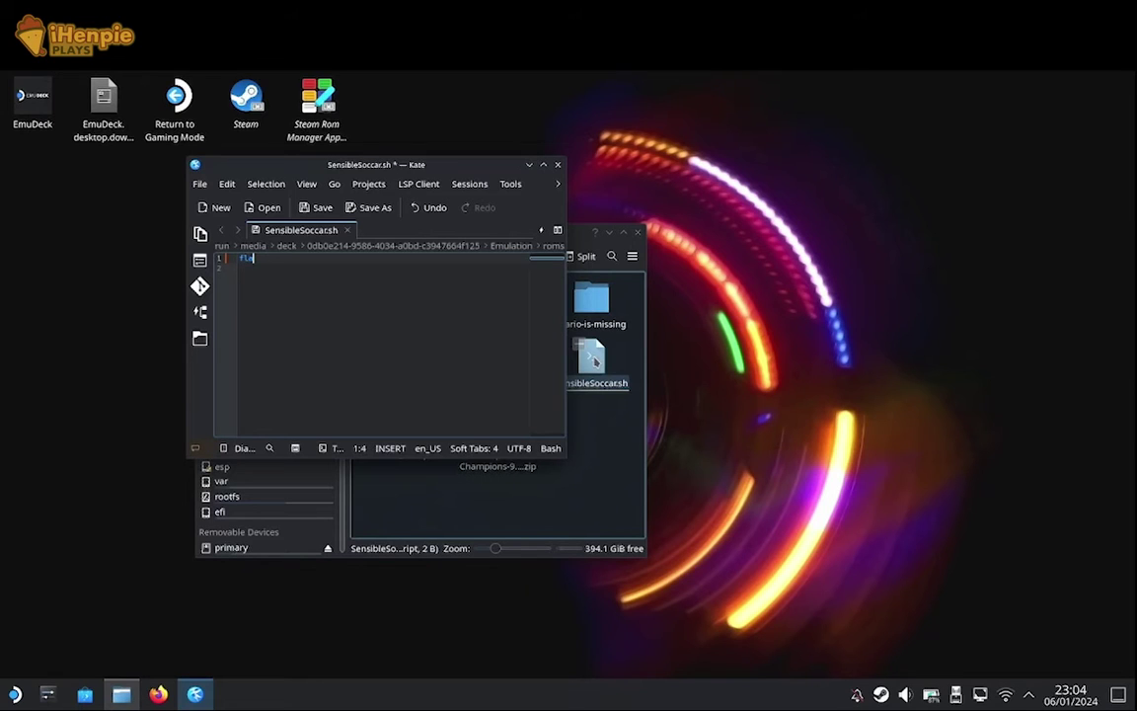
text(atpak run)
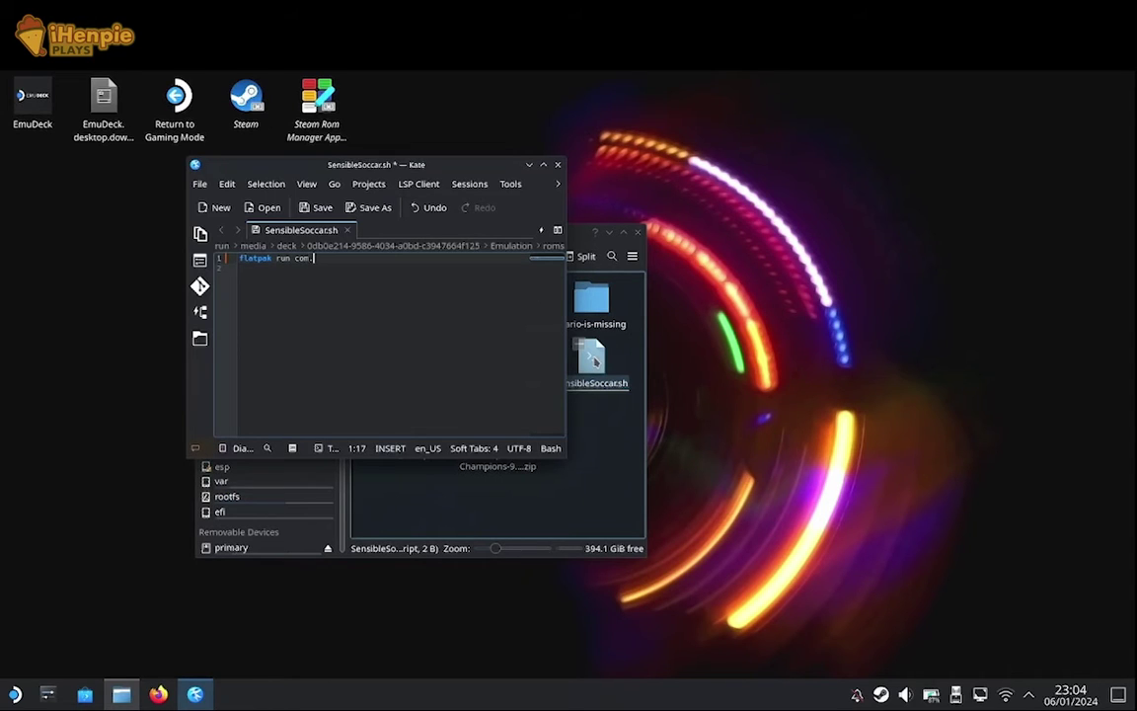
text(com.dosbox.DOSBox)
Copy the file location of SENSIBLE.EXE from the sensible-soccer folder
click(622, 452)
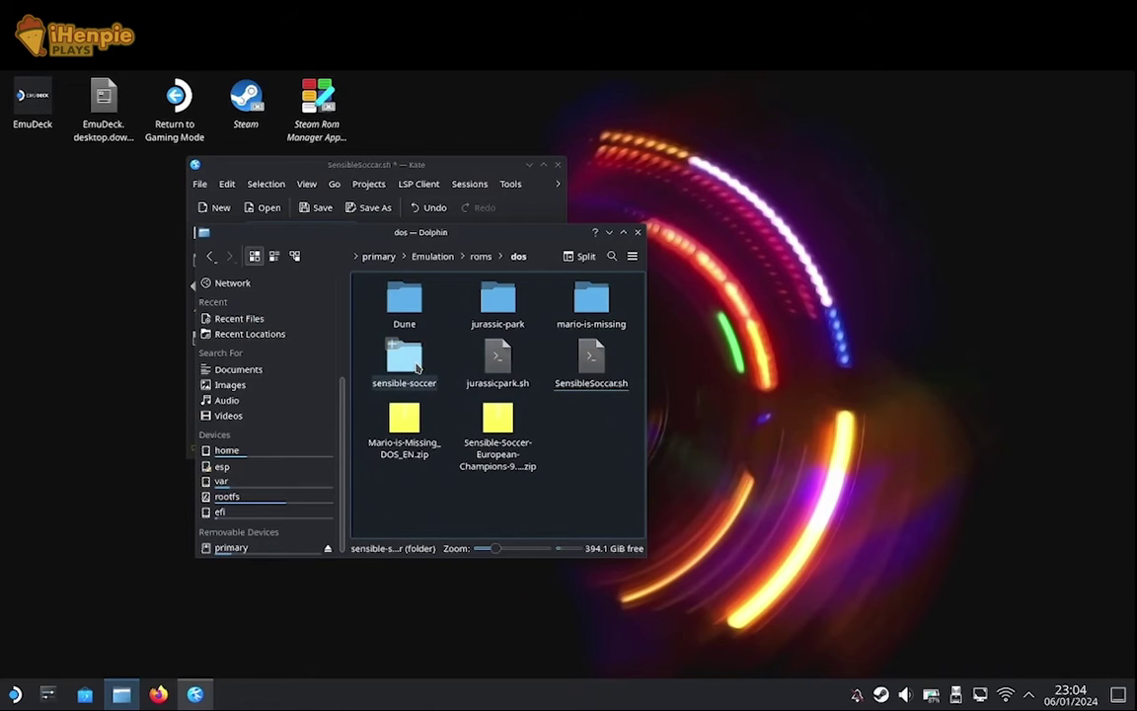
click(405, 360)
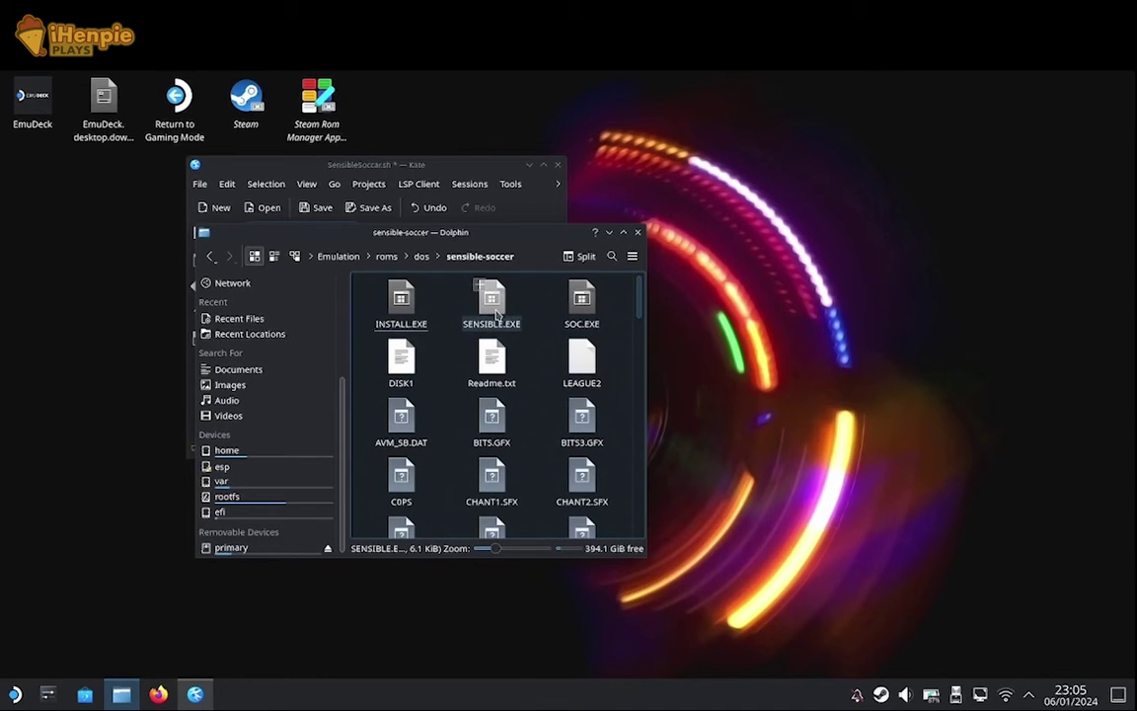
right_click(496, 314)
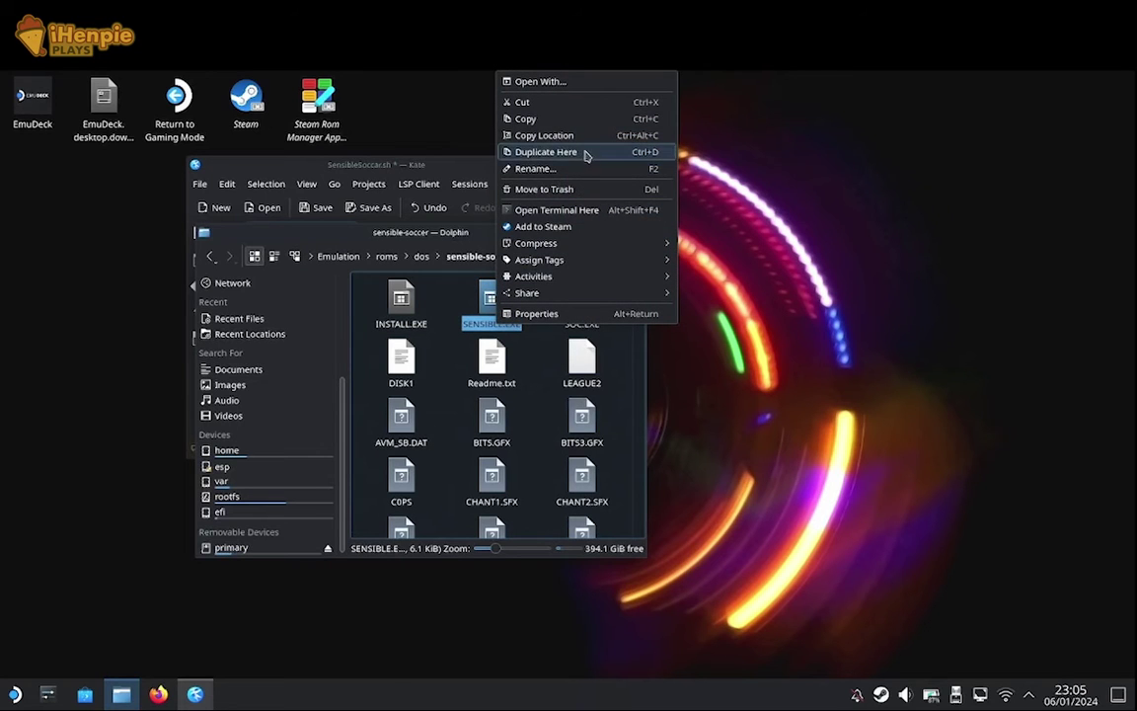
click(583, 138)
Complete the launch command in SensibleSoccar.sh with the copied SENSIBLE.EXE path in quotes, save the script and close Kate
click(487, 168)
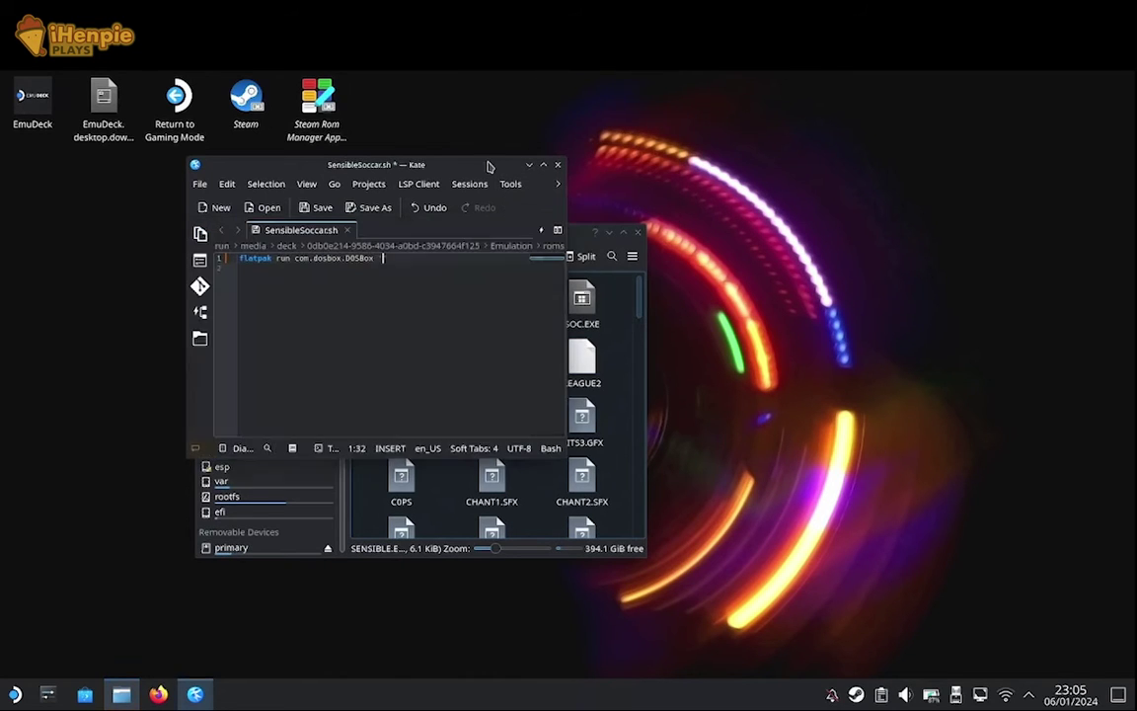
right_click(382, 257)
click(437, 299)
text(')
click(324, 207)
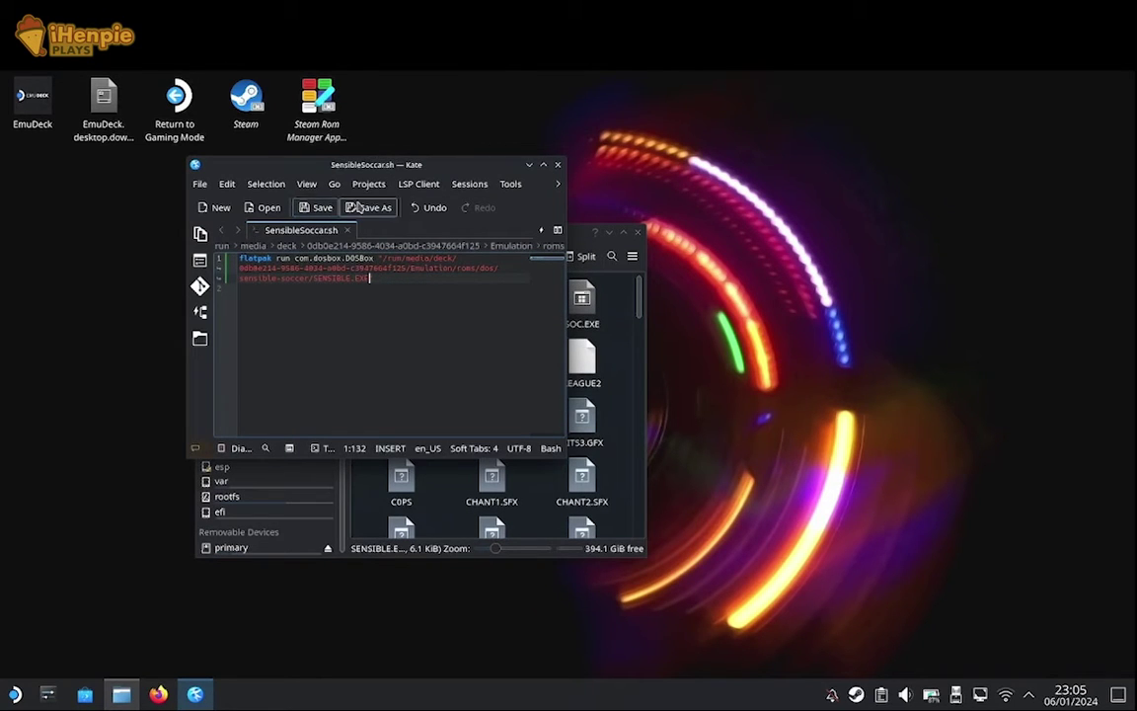
click(559, 165)
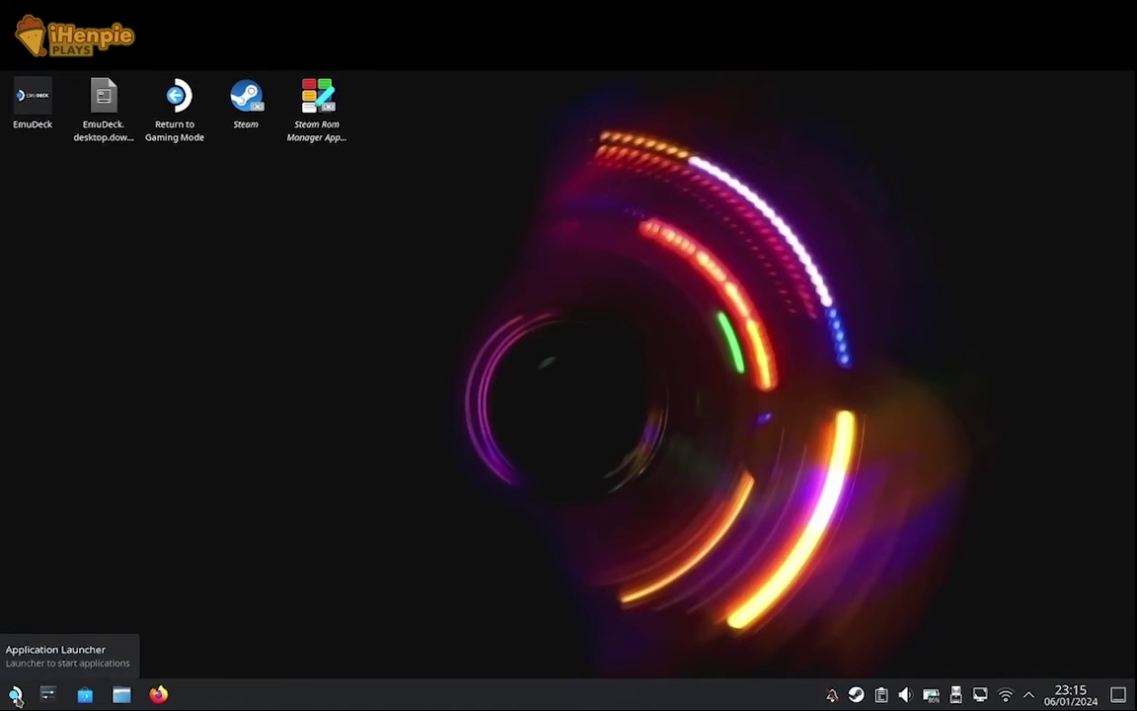
Search the installed applications for "flat" and open Flatseal
click(15, 696)
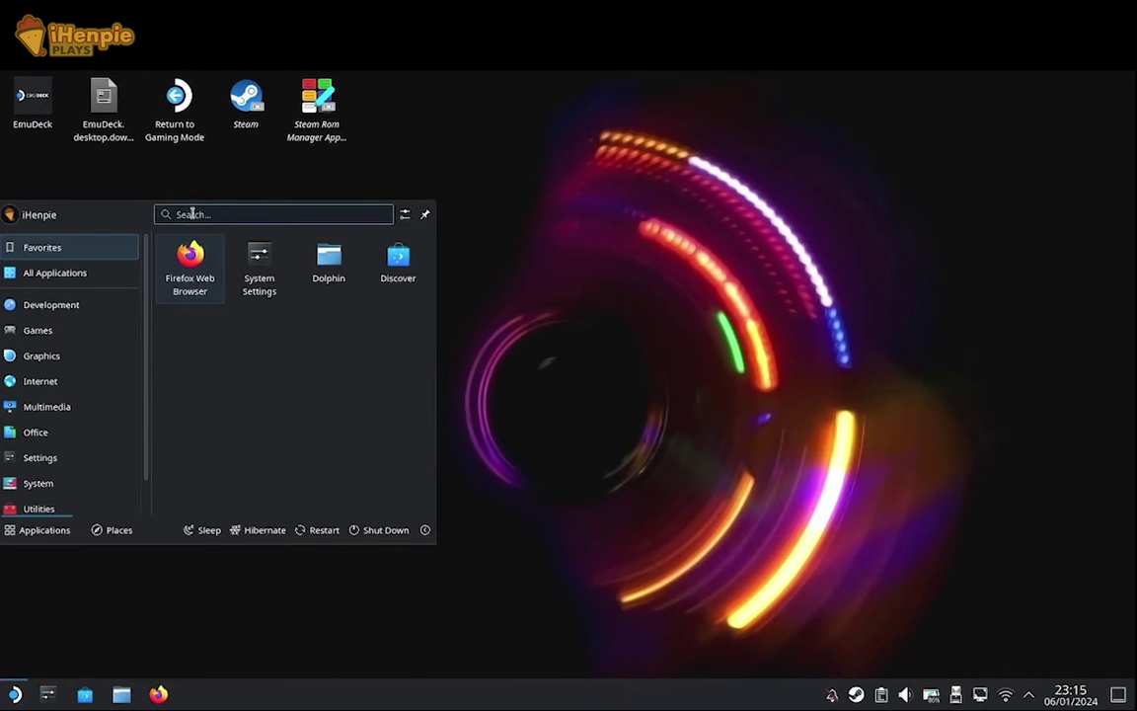
click(193, 213)
text(fl)
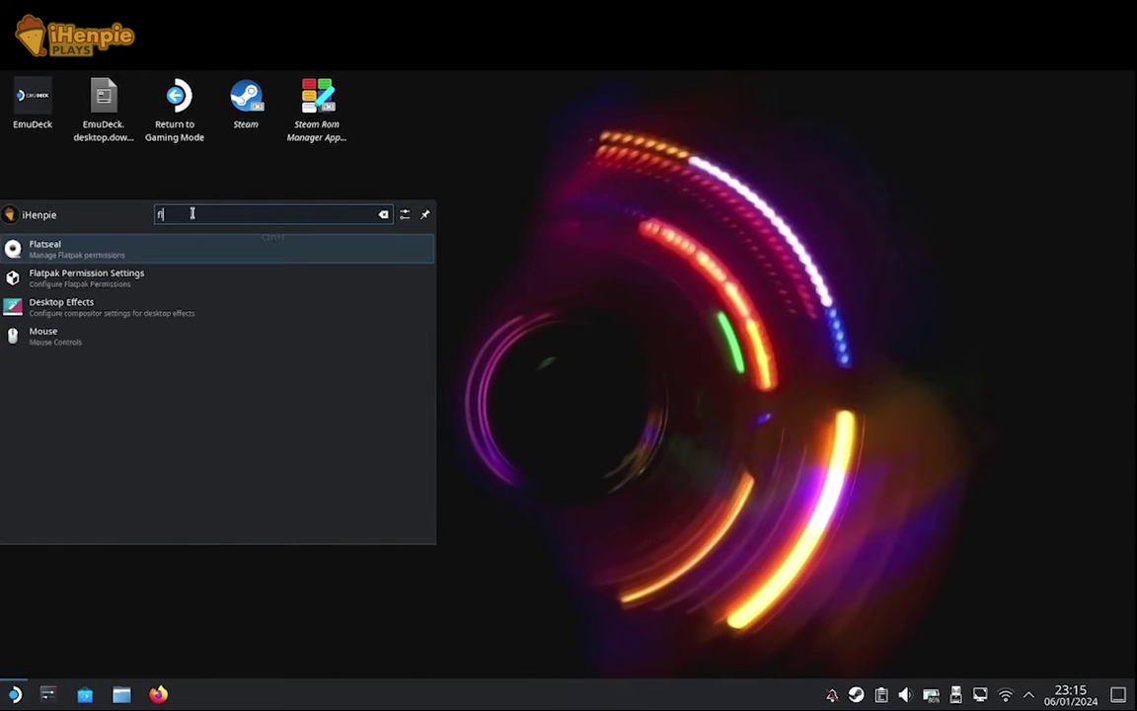
text(at)
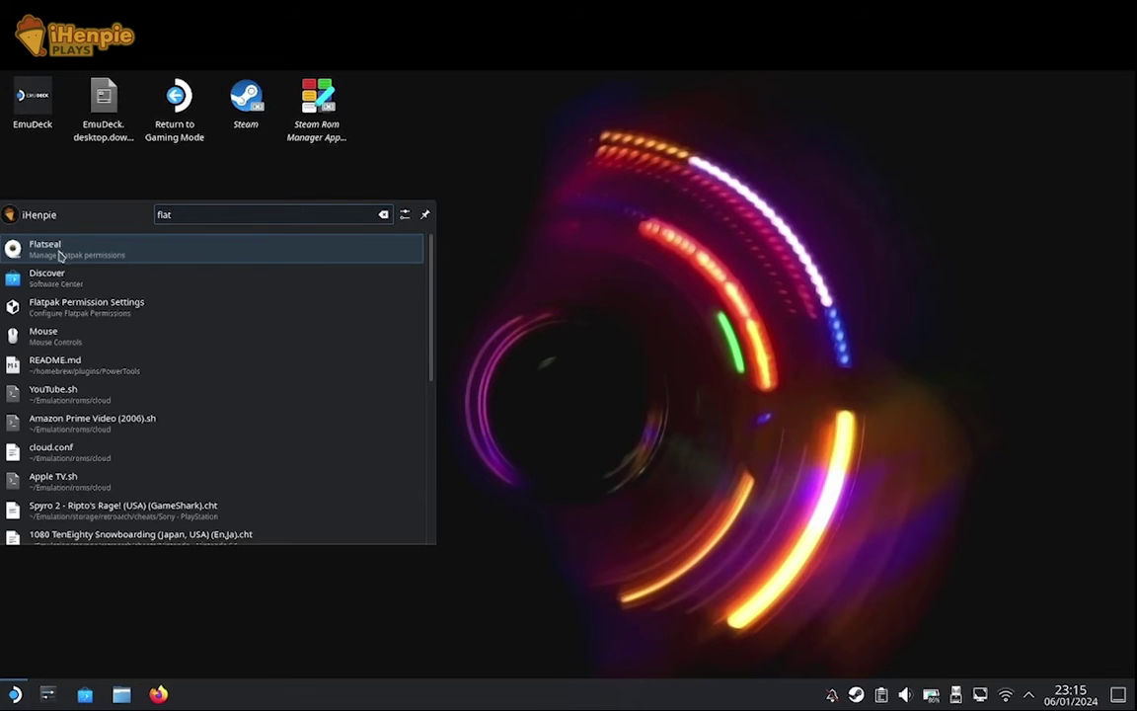
click(59, 252)
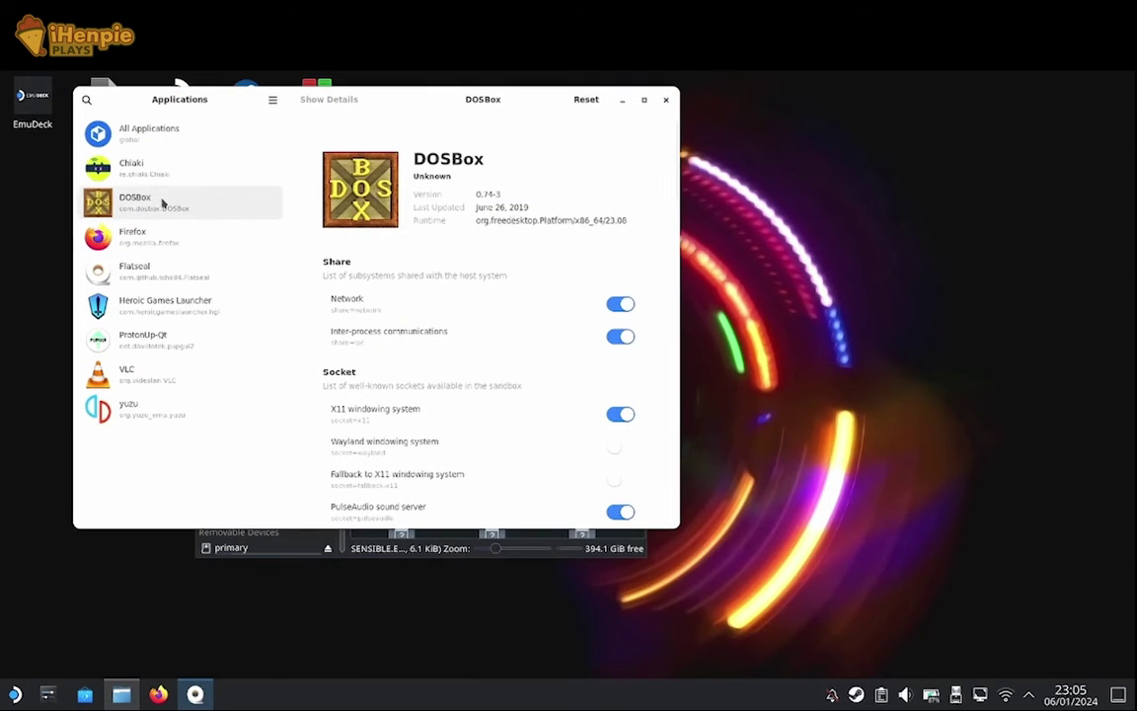
Examine DOSBox's filesystem permissions, including All user files and the /run/media/ path, and close Flatseal
scroll(505, 325, down, 10)
scroll(505, 327, down, 5)
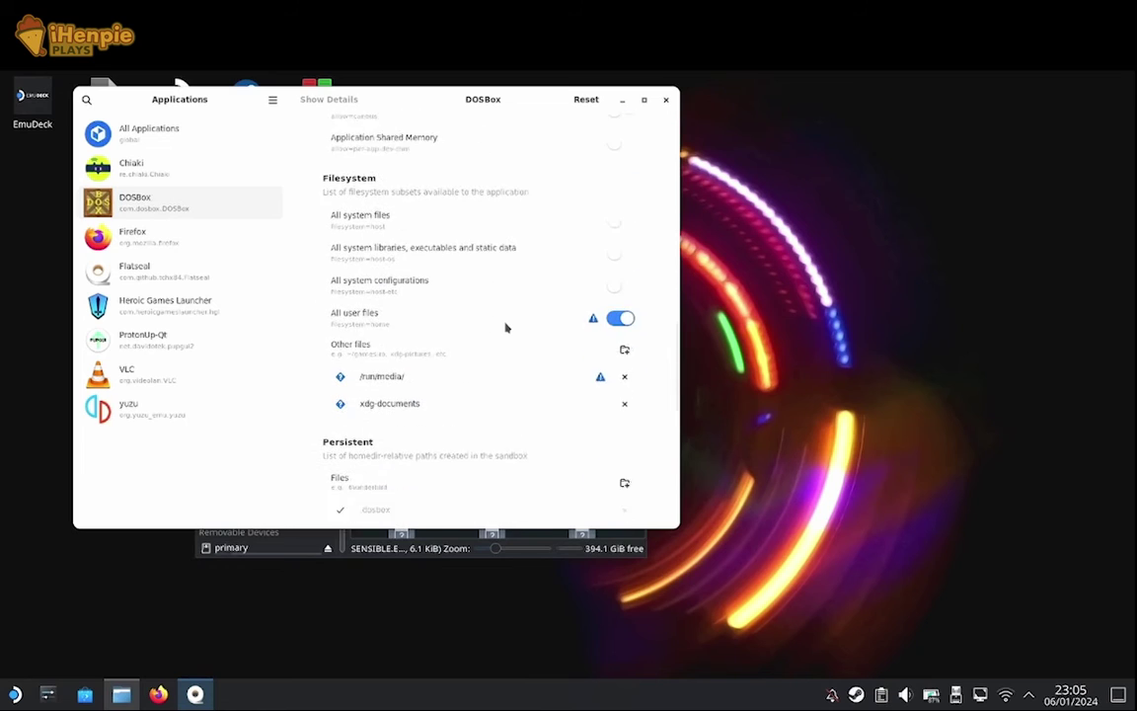
click(414, 351)
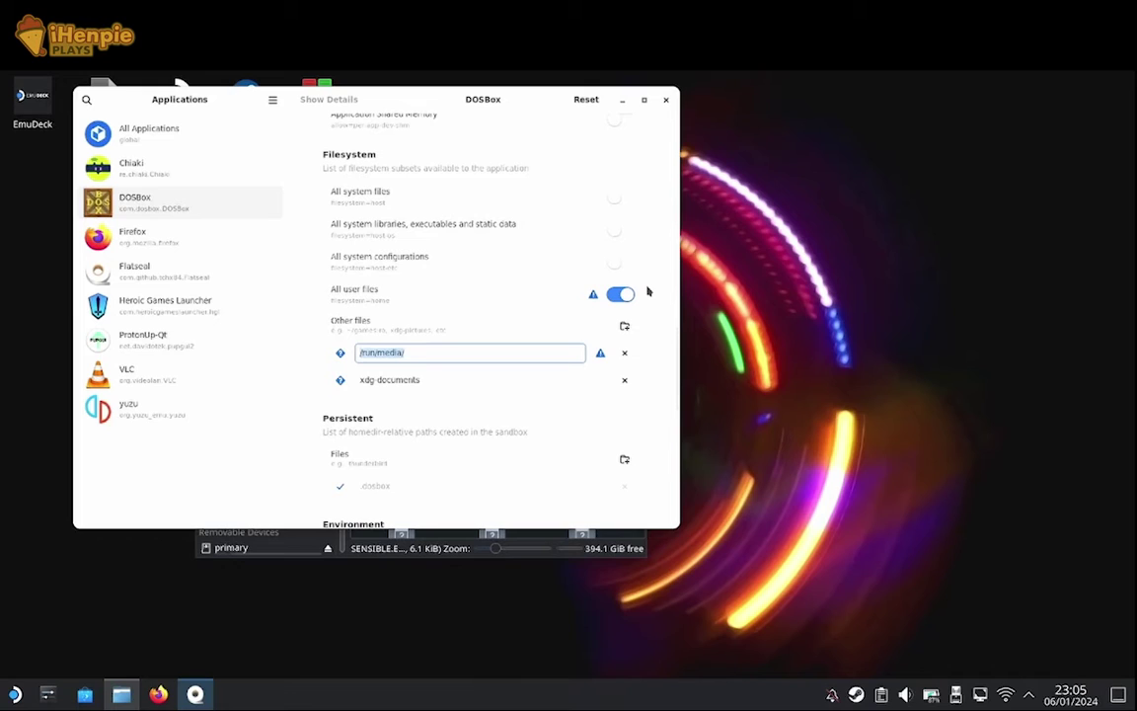
click(667, 101)
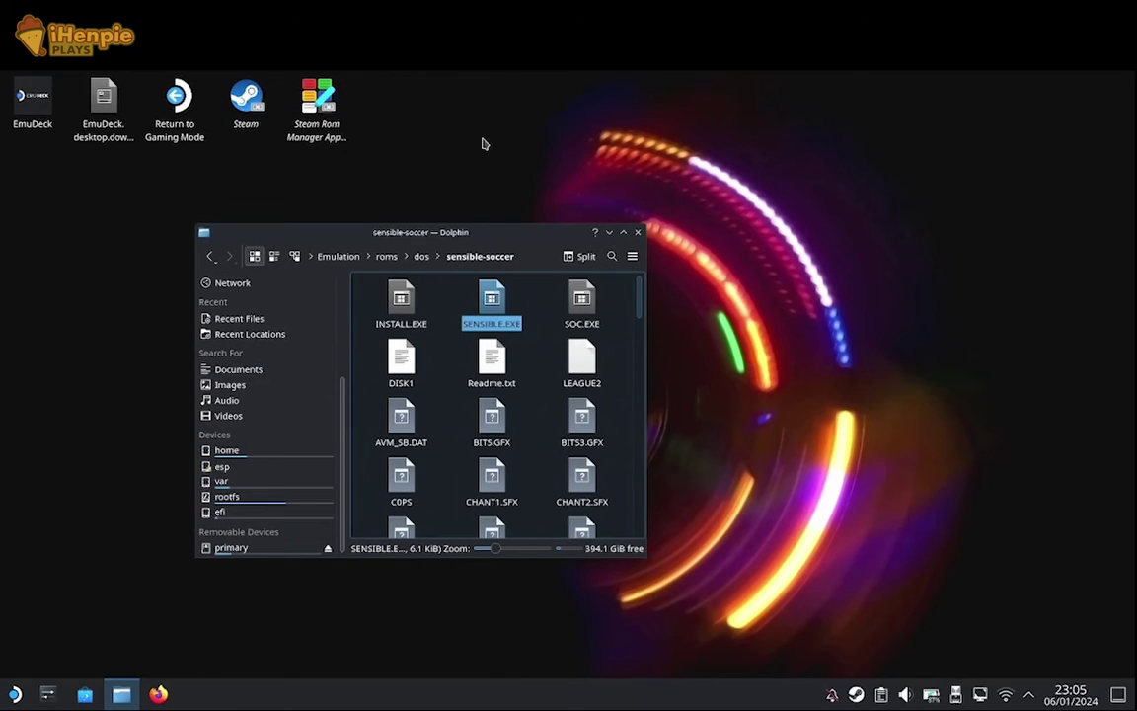
Switch to Steam, go to the game library and start adding a non-Steam game by browsing for its file
click(392, 177)
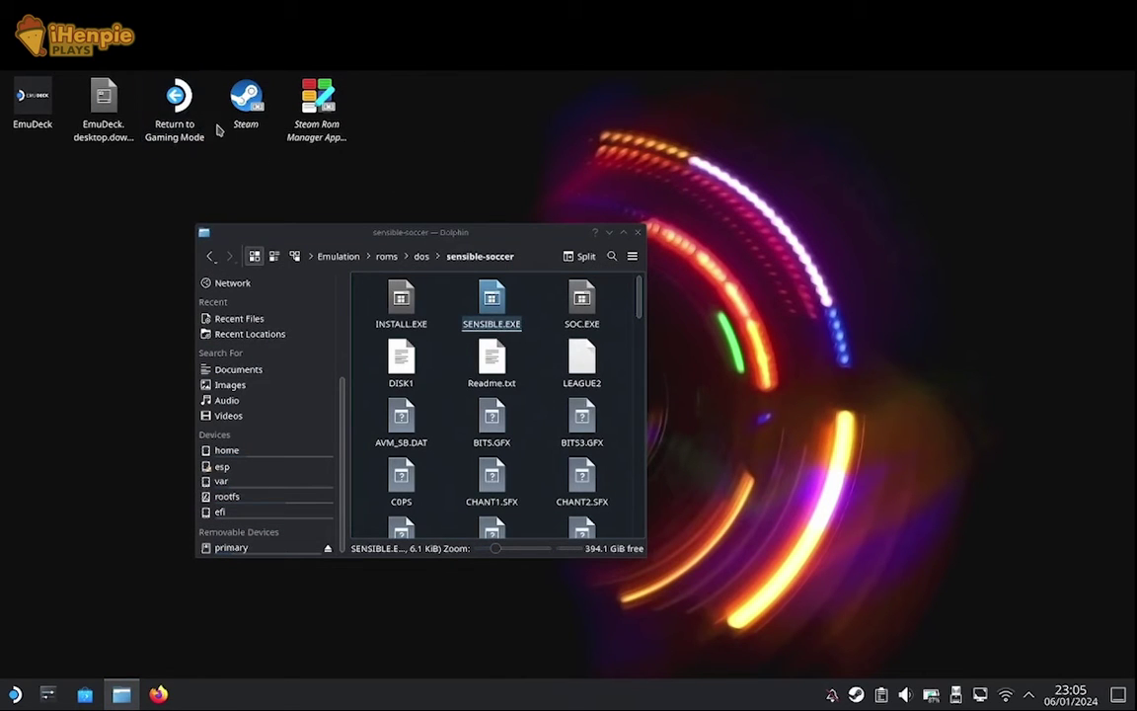
double_click(255, 101)
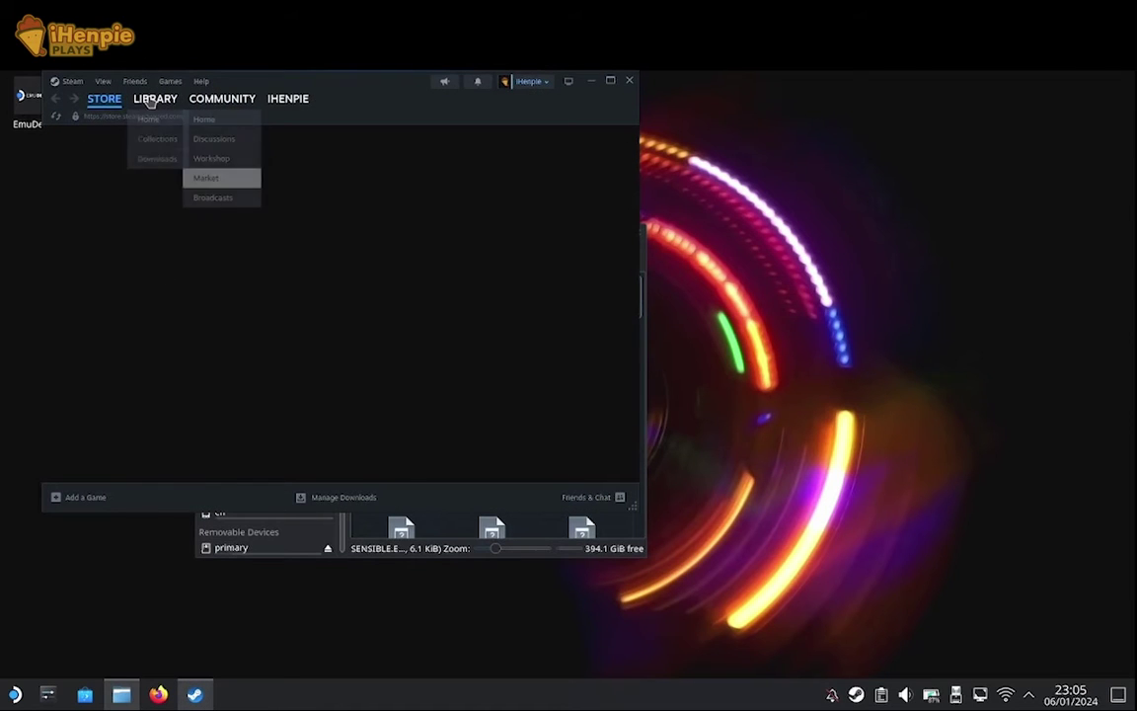
click(150, 103)
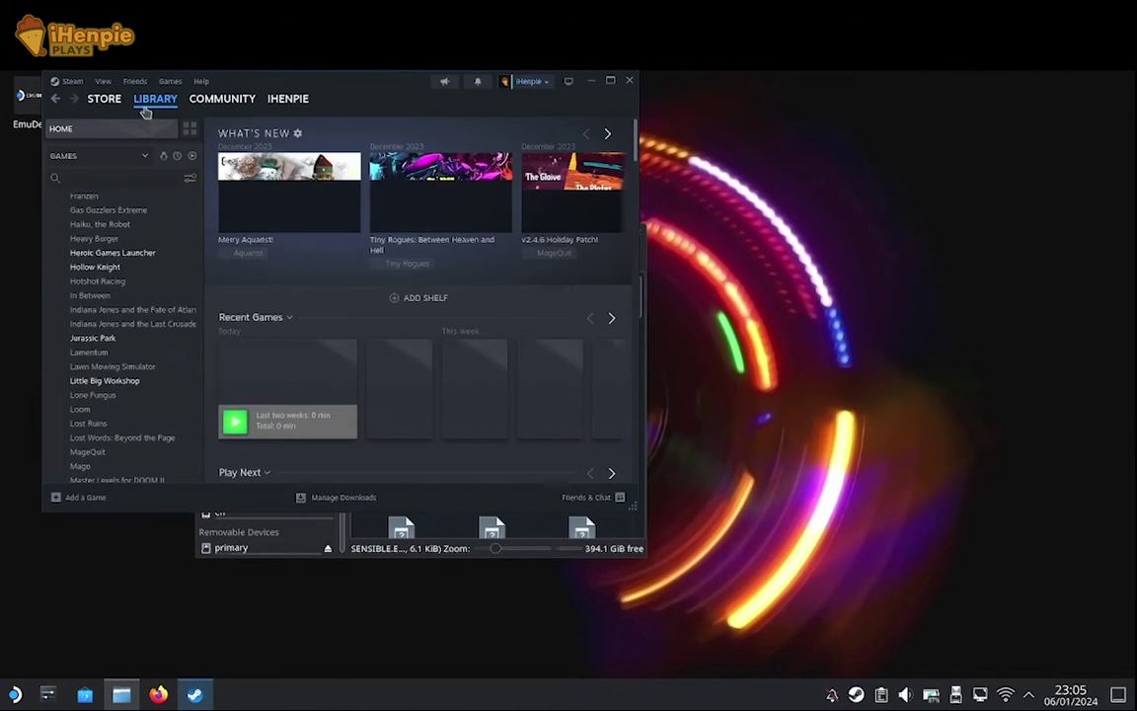
click(89, 500)
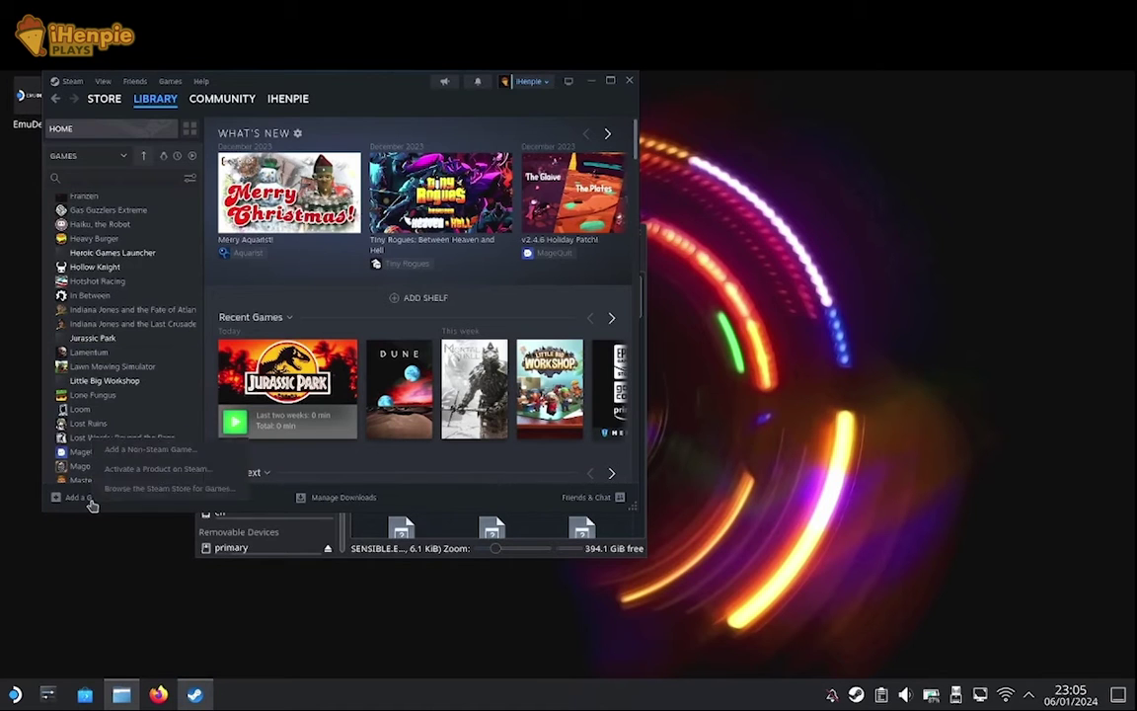
click(158, 450)
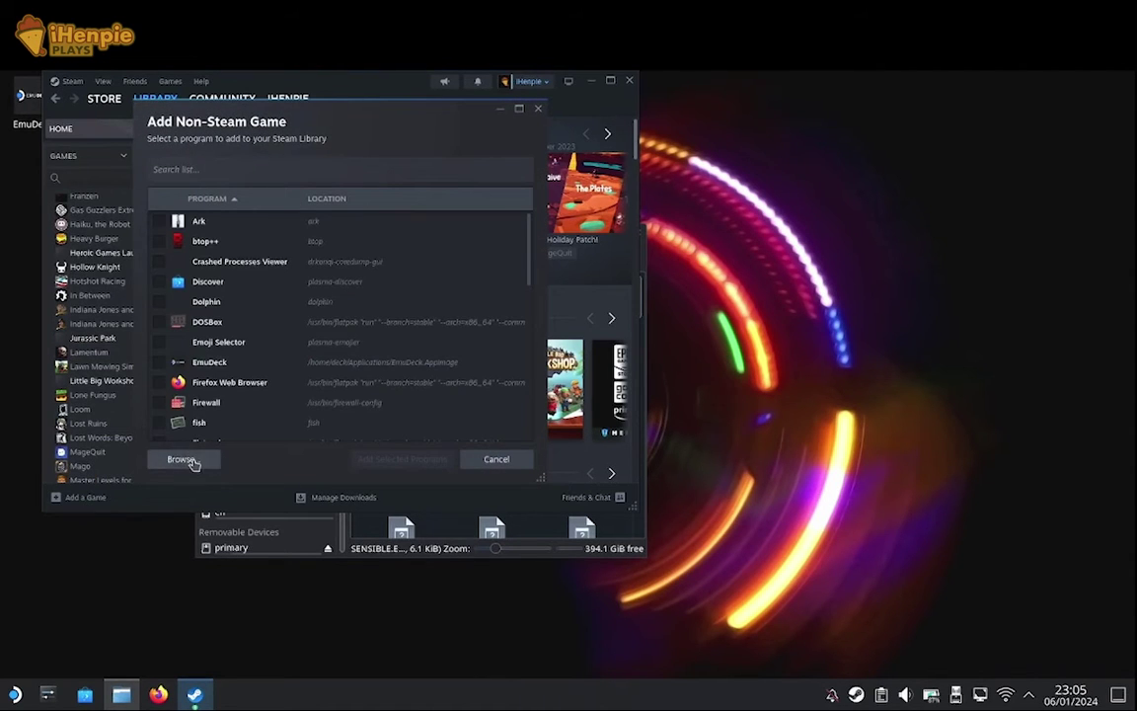
click(192, 462)
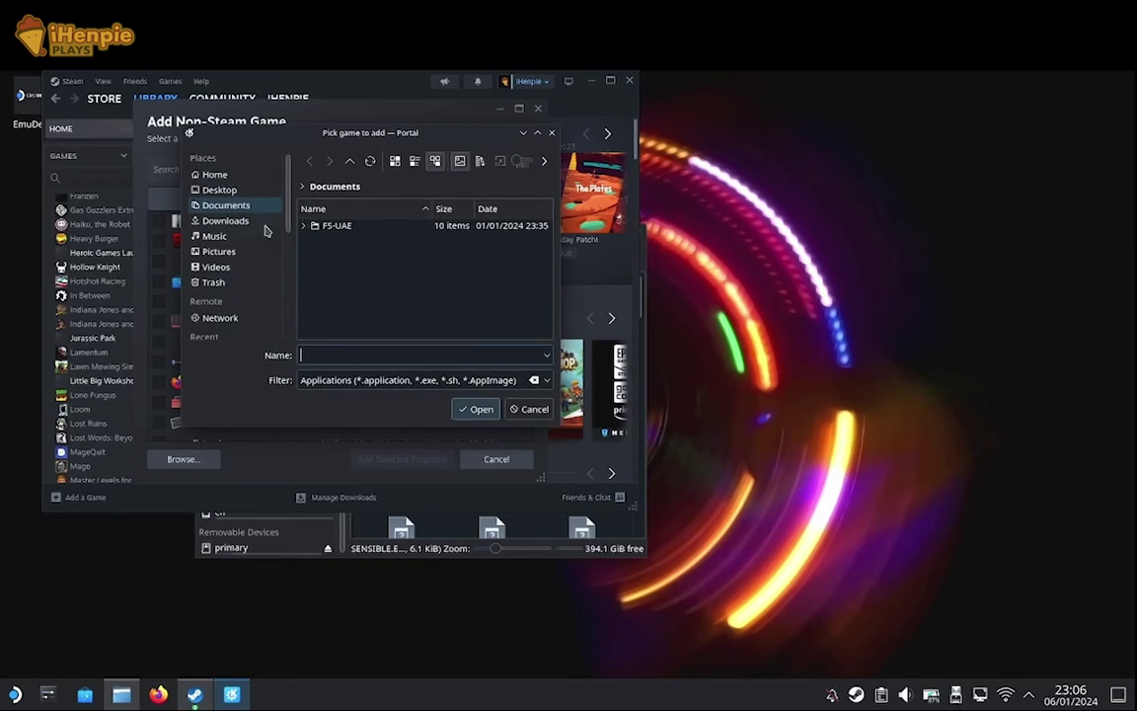
Browse the file picker to the Emulation/roms/dos folder on the primary drive
scroll(235, 323, down, 5)
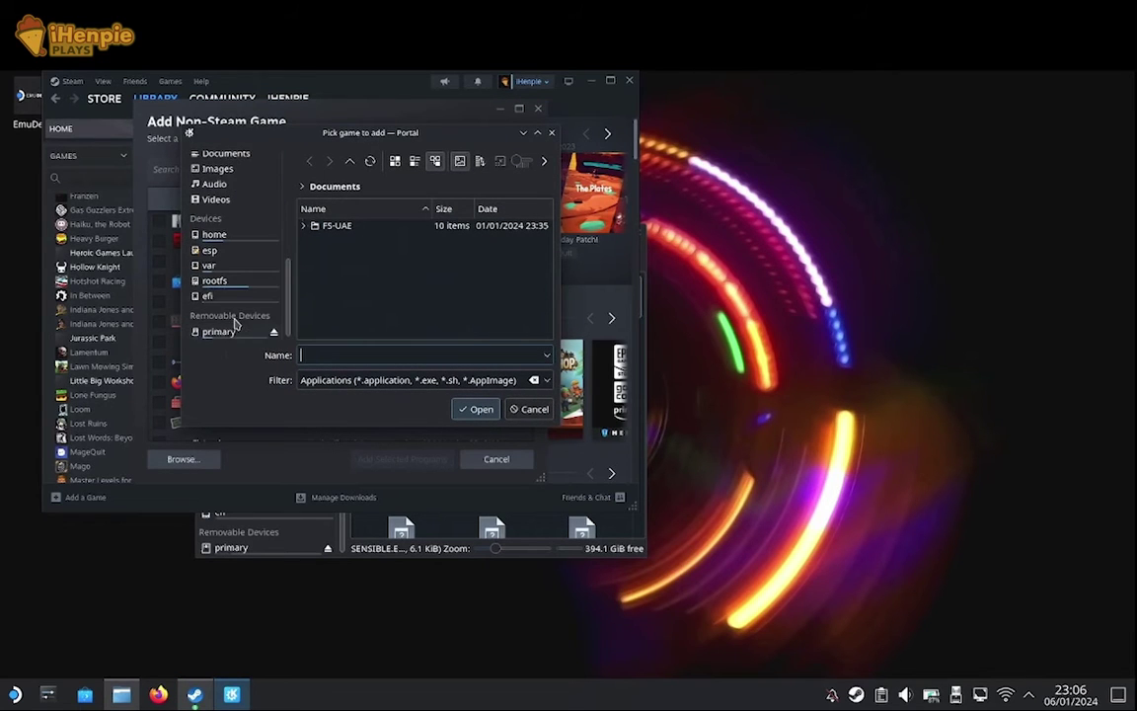
click(219, 333)
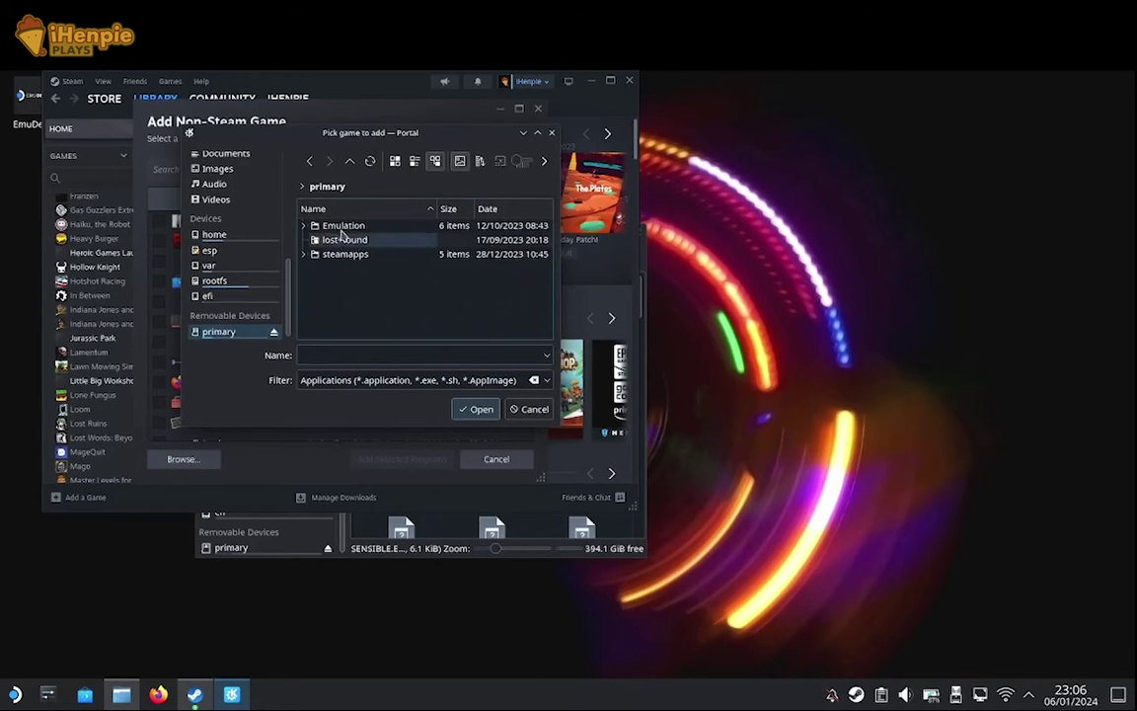
click(304, 226)
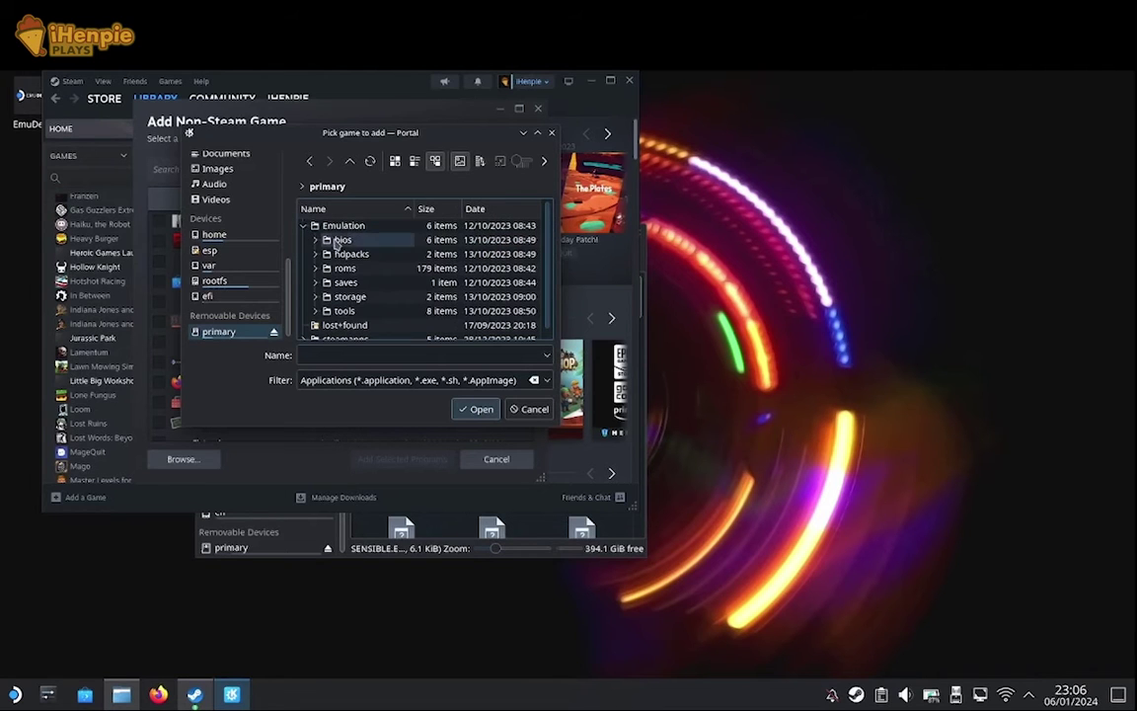
click(316, 268)
scroll(336, 284, down, 8)
scroll(339, 287, down, 5)
scroll(331, 253, up, 3)
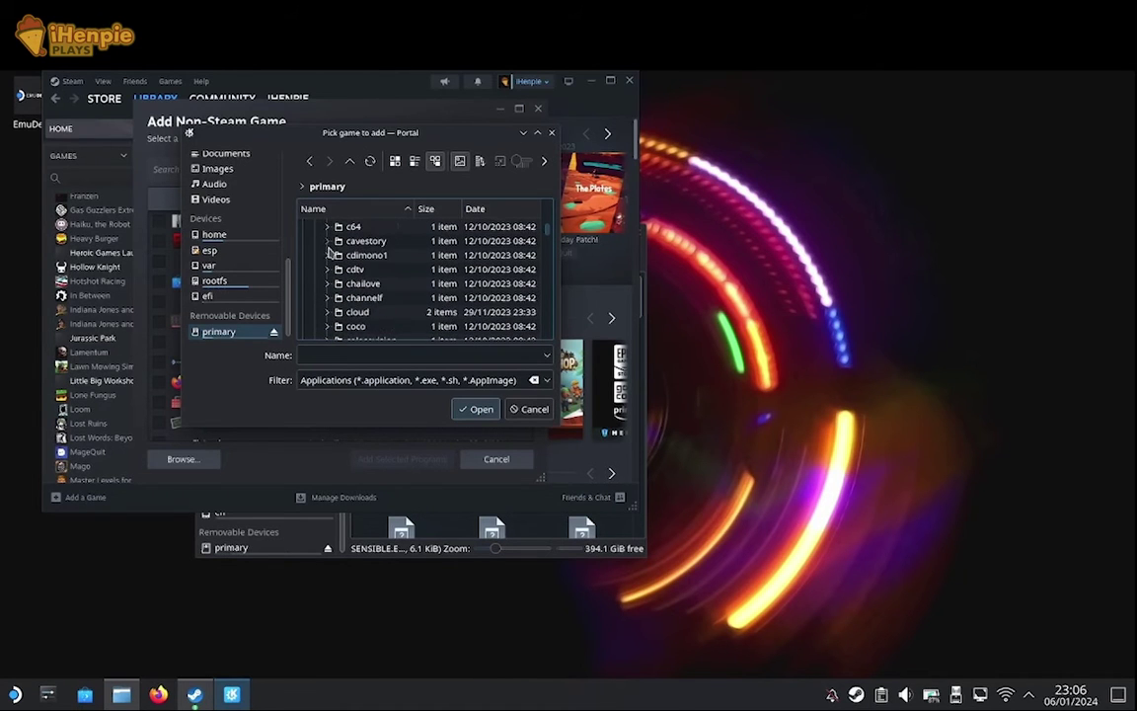
scroll(330, 261, down, 4)
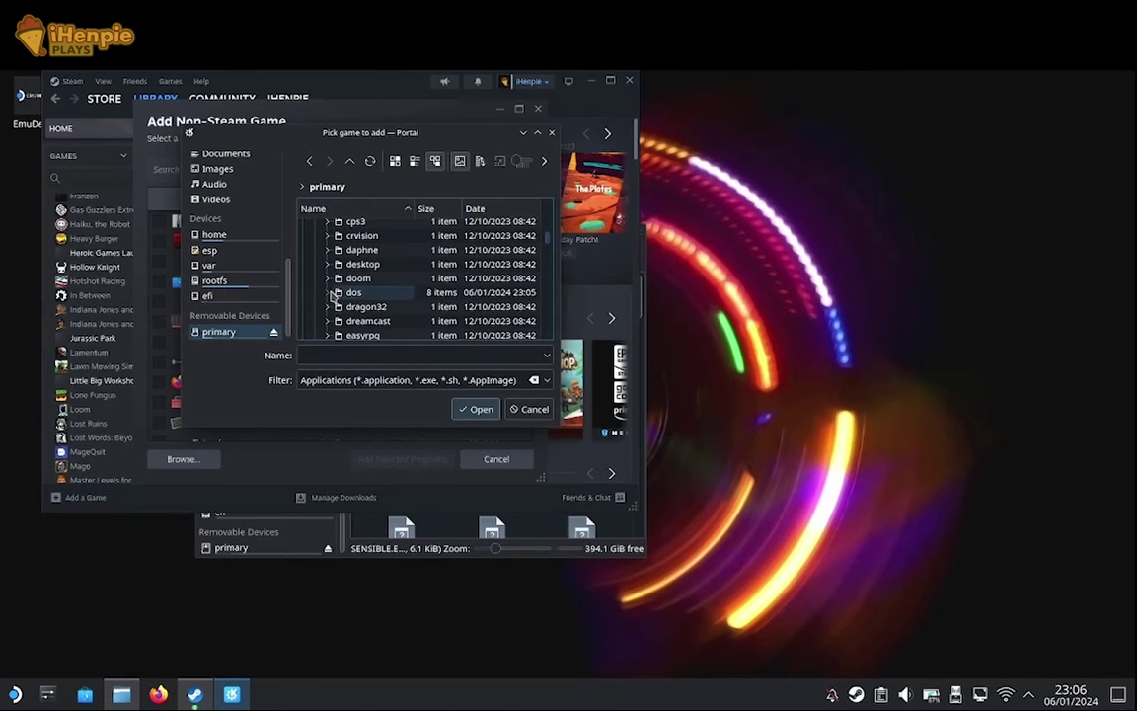
click(328, 293)
Choose SensibleSoccar.sh in the dos folder and add it to the Steam library as a non-Steam game
scroll(333, 296, down, 3)
scroll(340, 300, up, 2)
scroll(351, 302, down, 2)
click(381, 261)
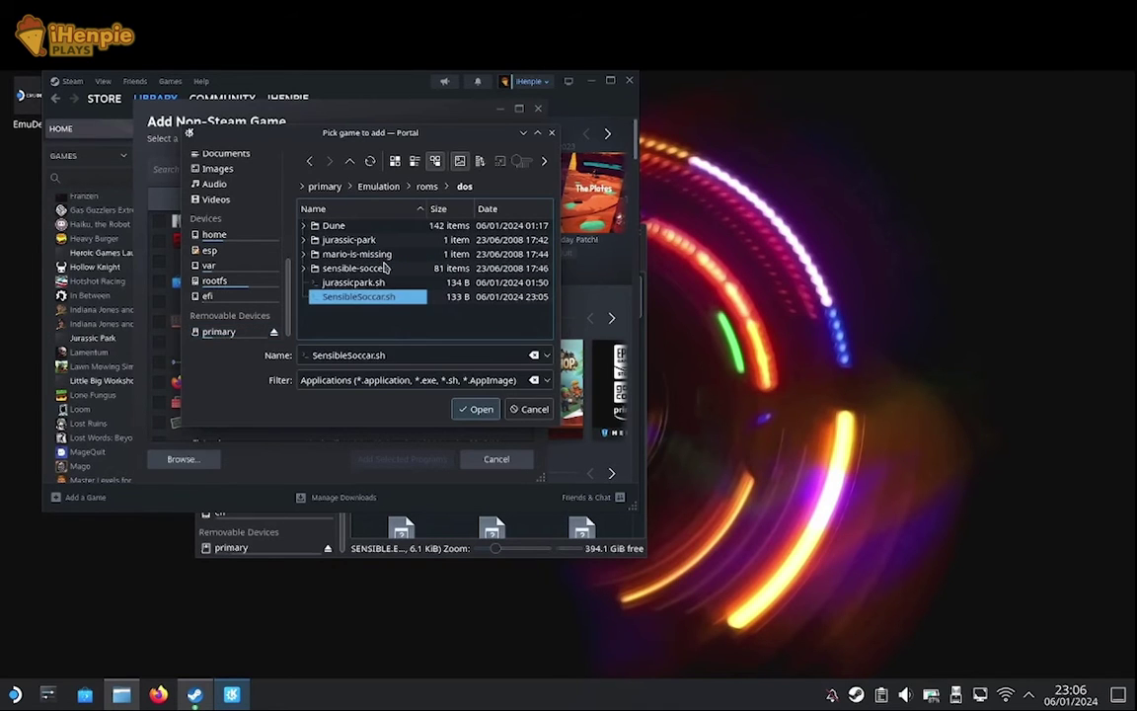
click(474, 409)
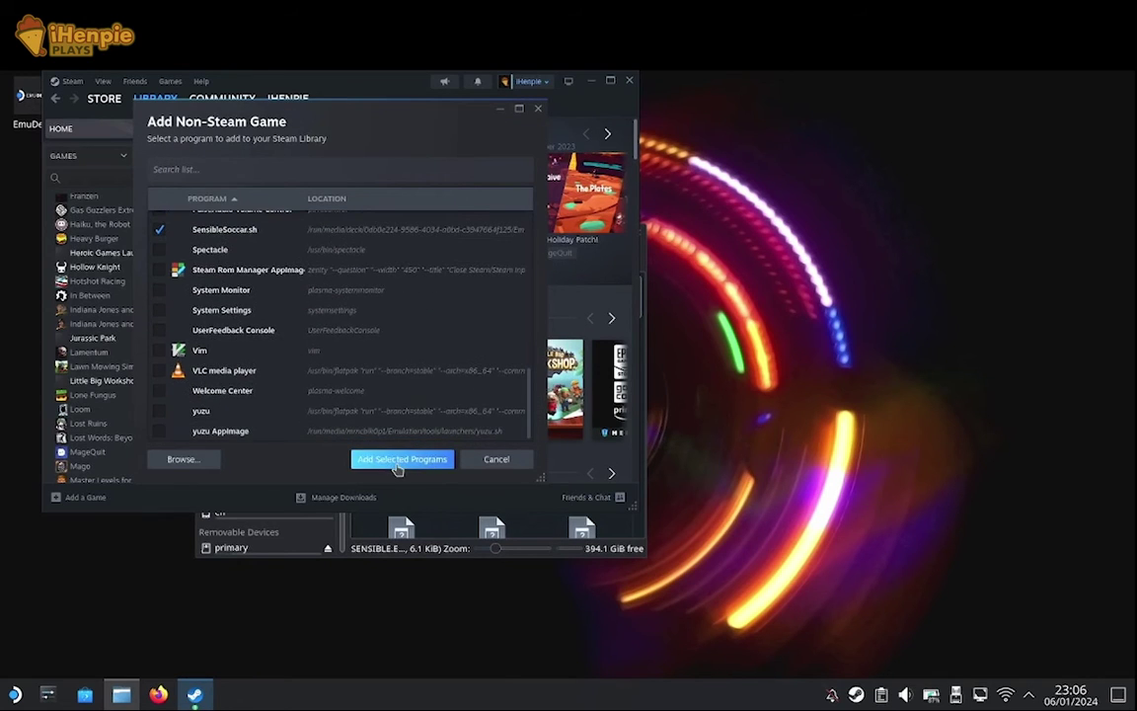
click(398, 461)
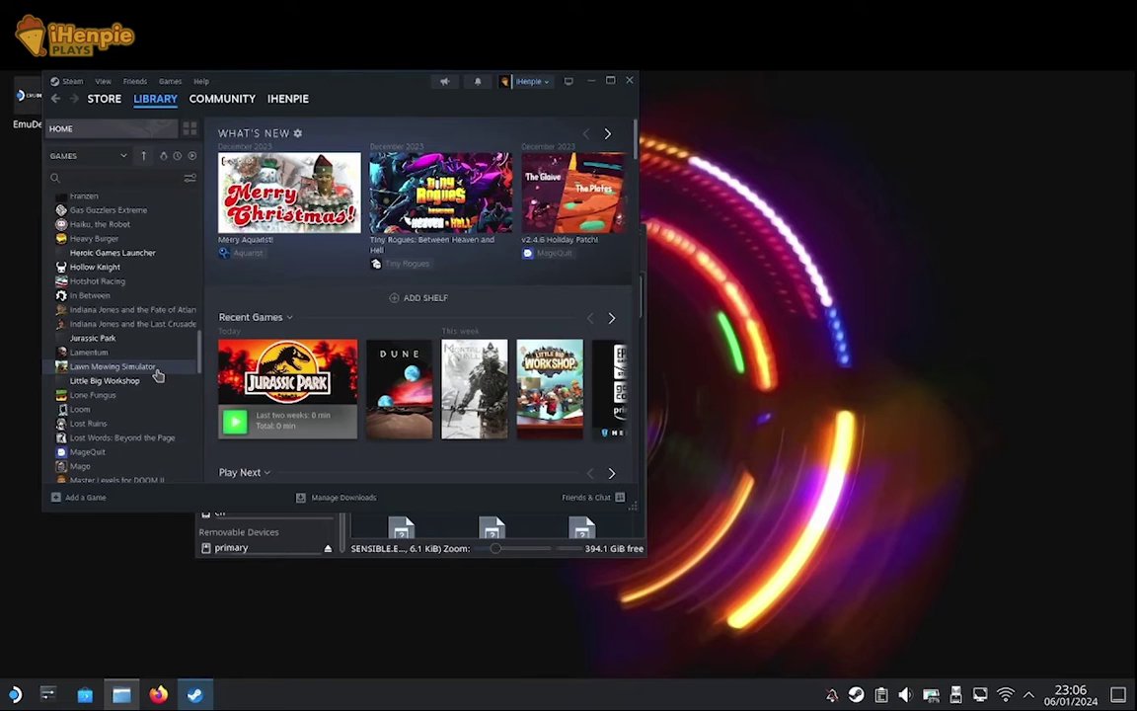
Find SensibleSoccar.sh in the library's game list and open its page
scroll(158, 375, down, 5)
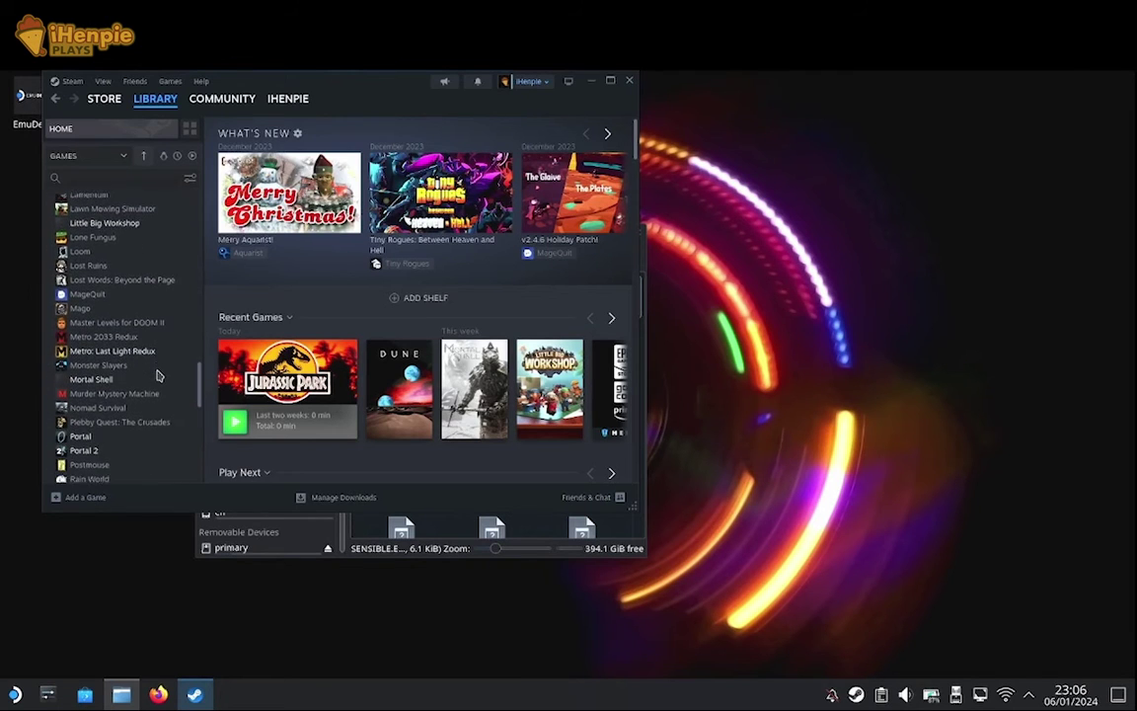
scroll(158, 375, down, 4)
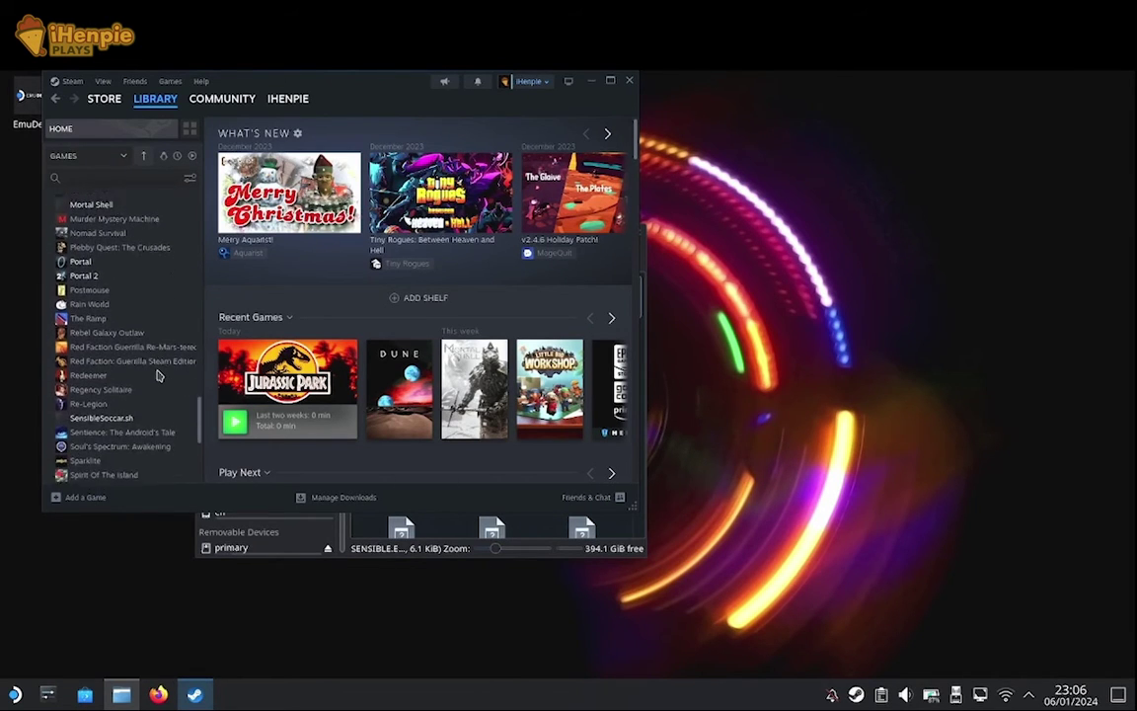
scroll(158, 375, down, 1)
click(110, 380)
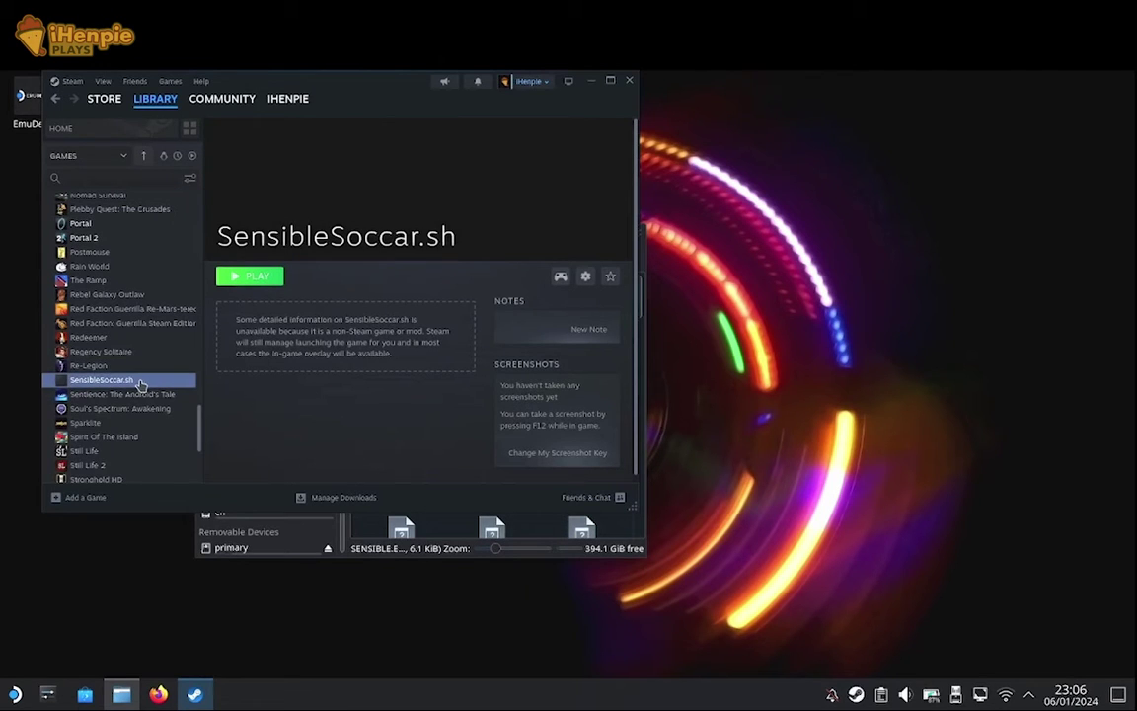
click(250, 279)
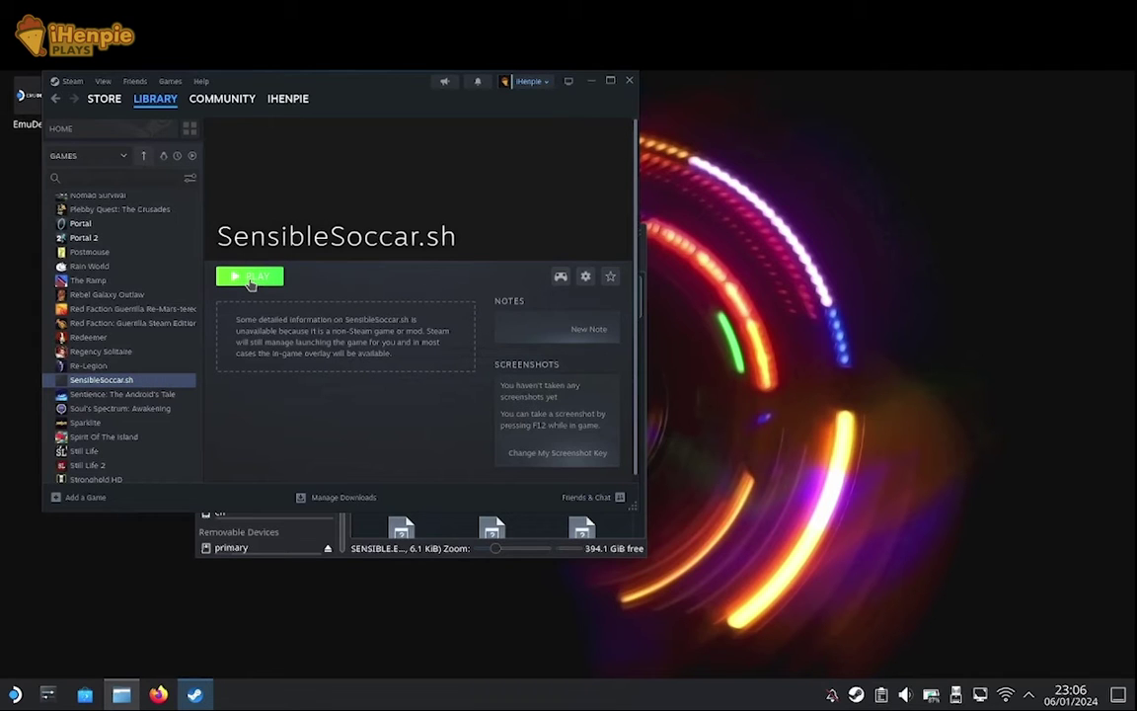
Open the Steam properties of SensibleSoccar.sh and check the full script path in its shortcut target
click(586, 277)
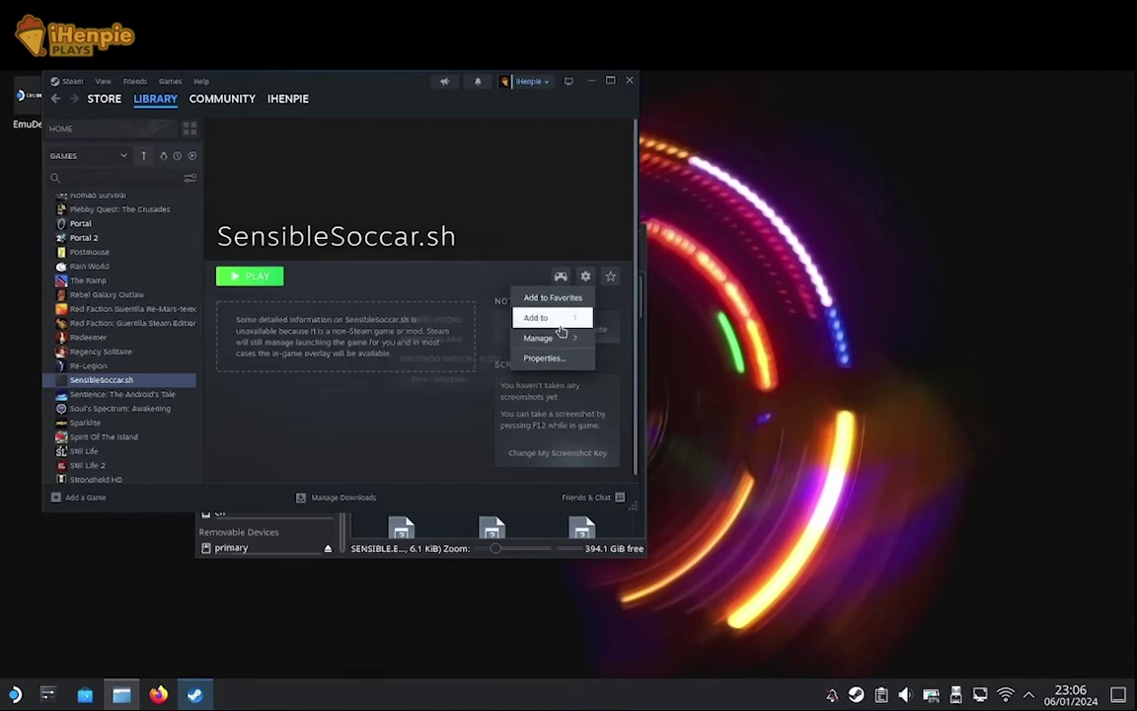
click(558, 360)
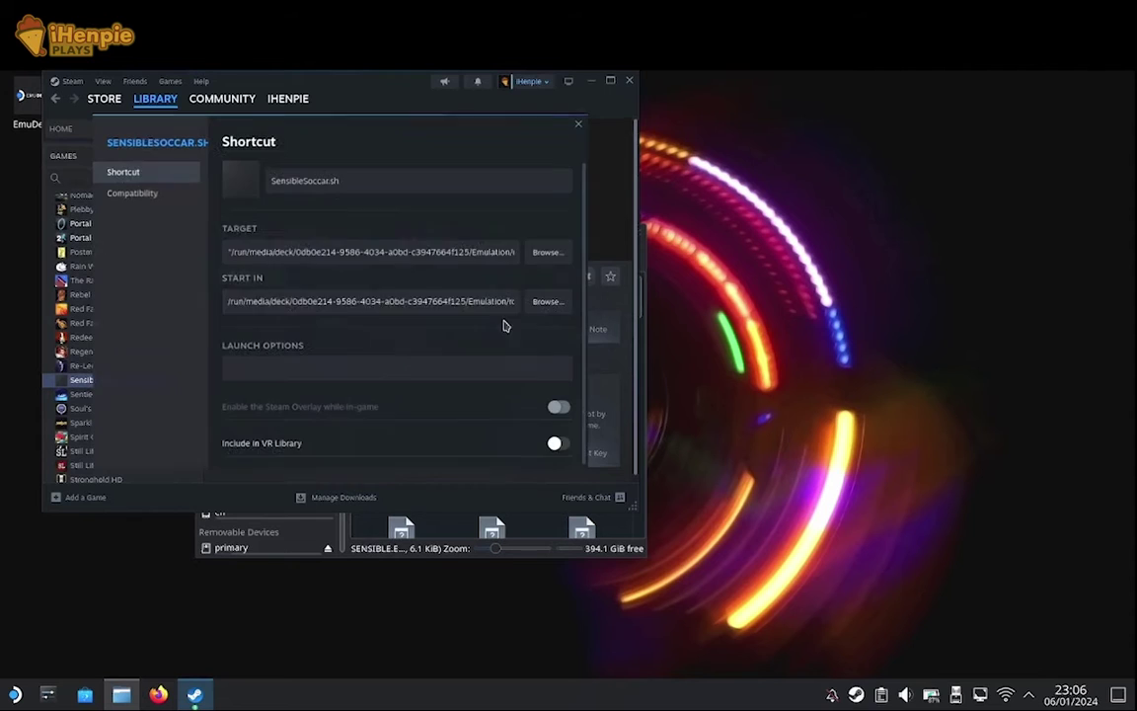
click(323, 252)
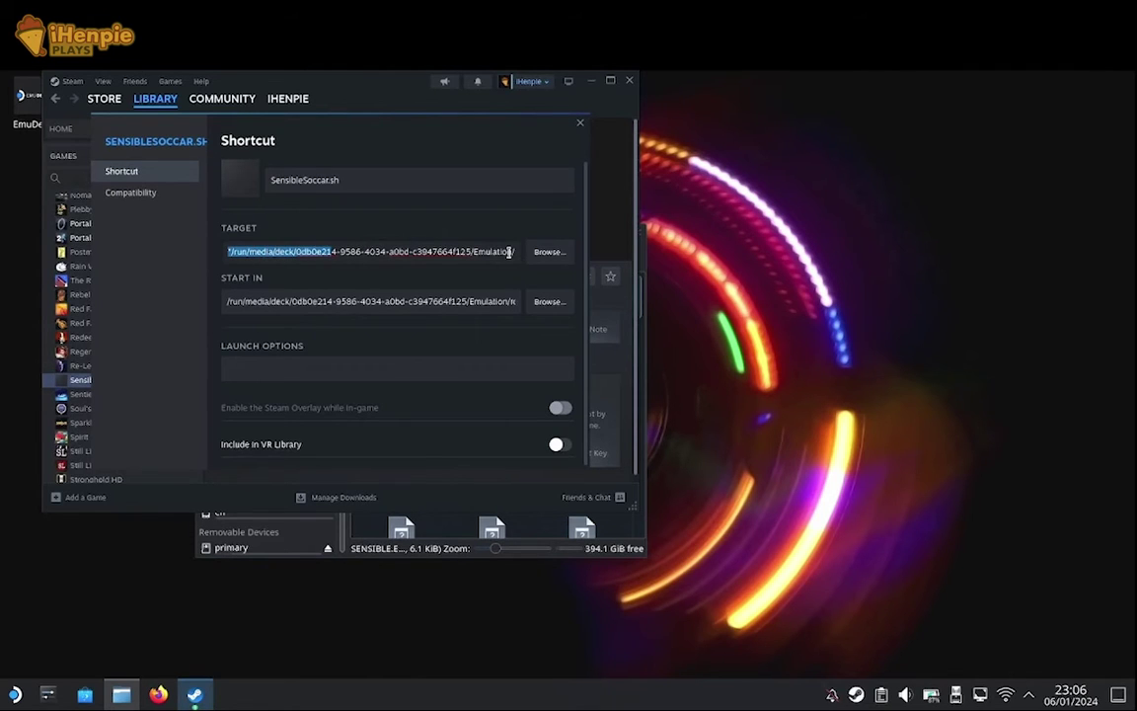
drag(478, 255, 475, 253)
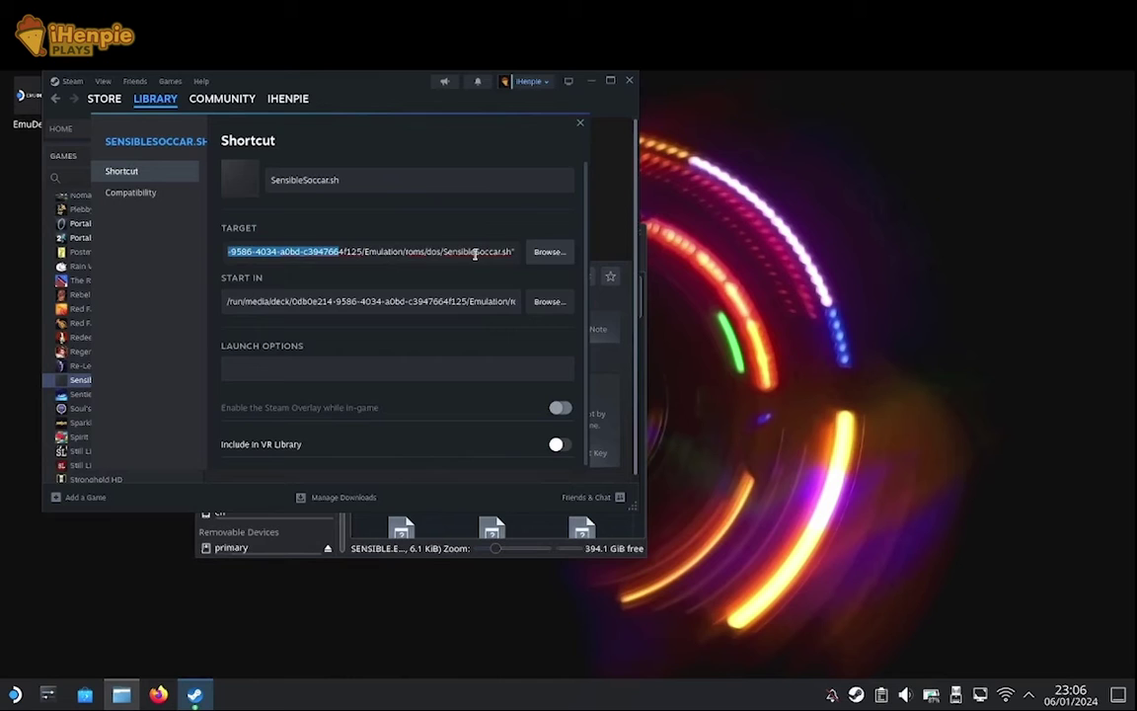
Force SensibleSoccar.sh to use the Proton Experimental compatibility tool and try launching the game
click(149, 199)
click(247, 173)
click(429, 197)
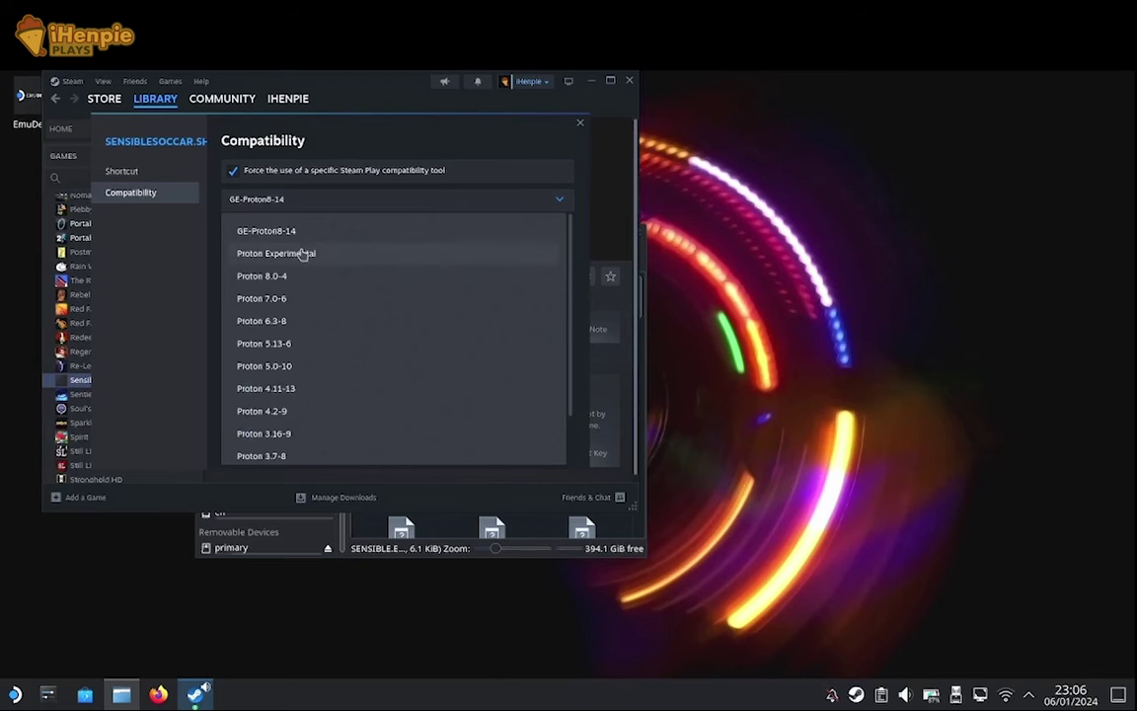
click(337, 252)
click(581, 126)
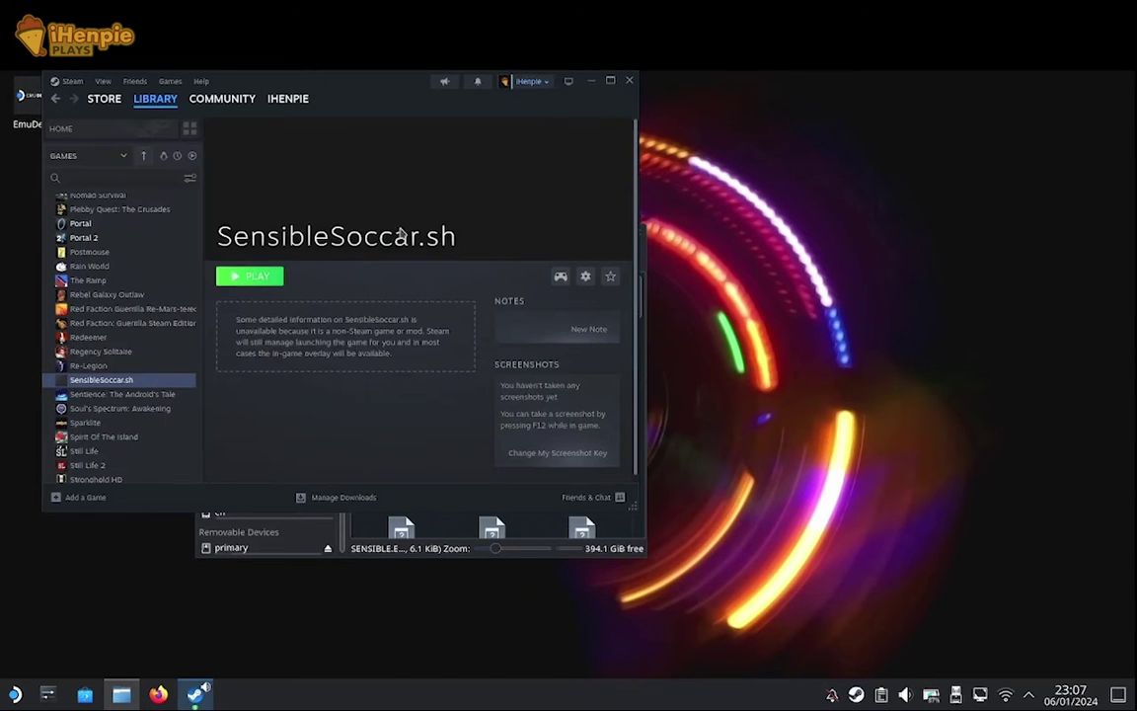
click(259, 280)
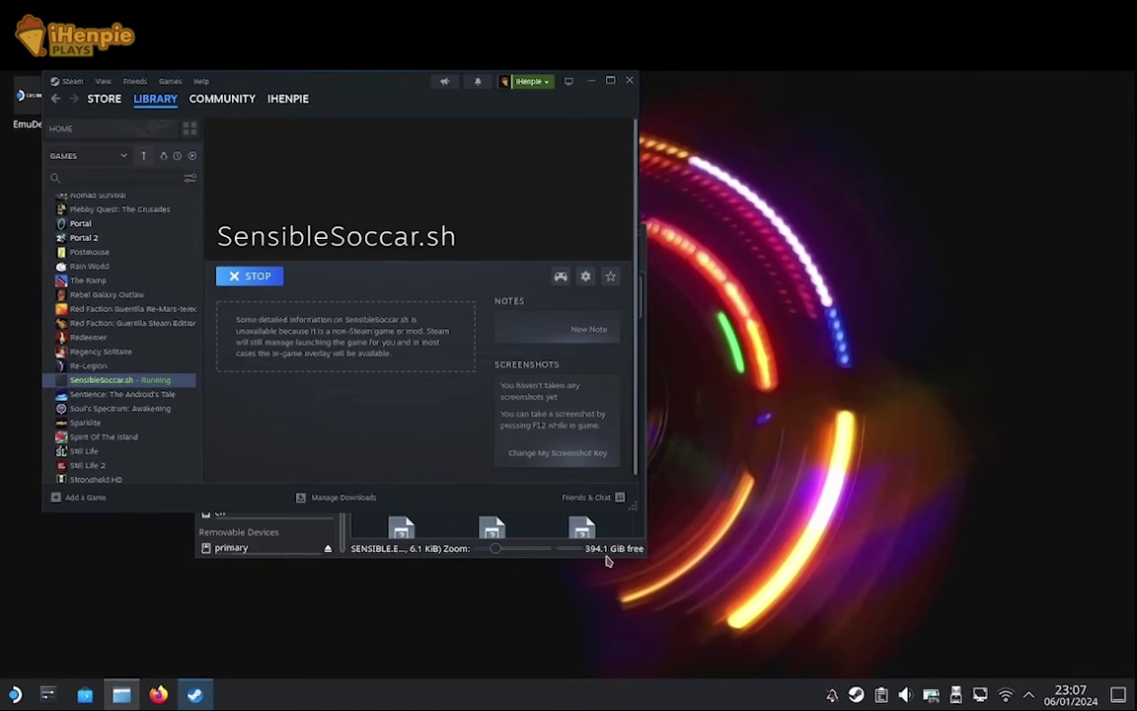
In the file manager's dos folder, make sure SensibleSoccar.sh is set as executable in its permissions
click(638, 558)
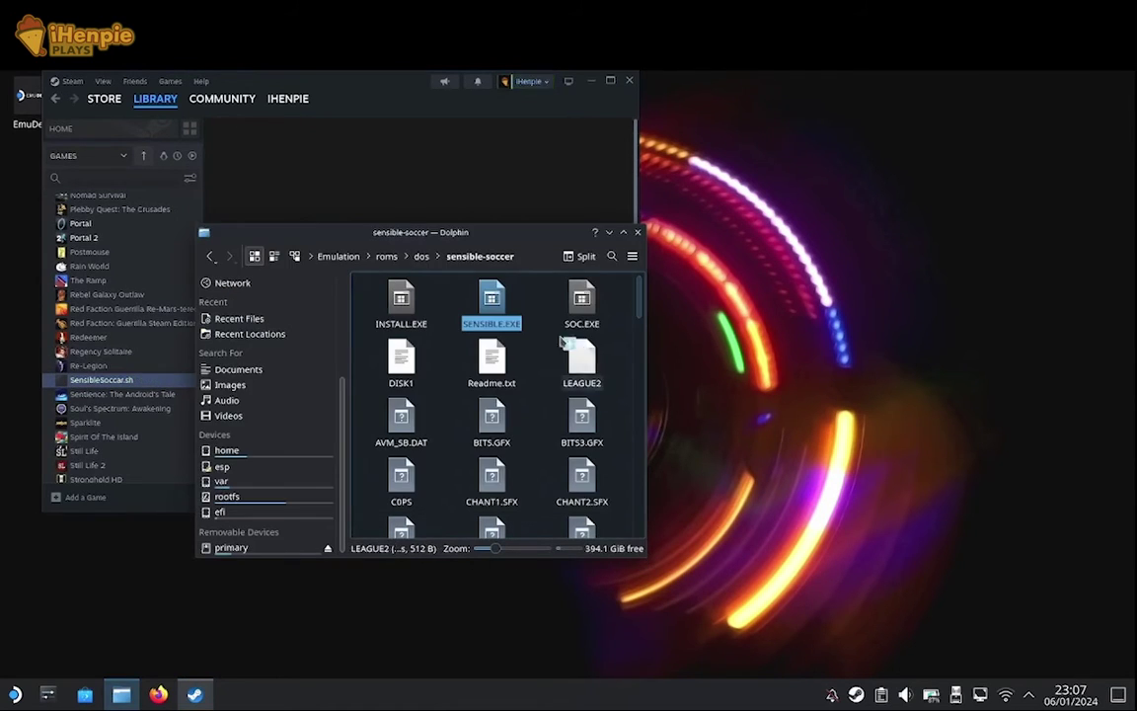
click(421, 256)
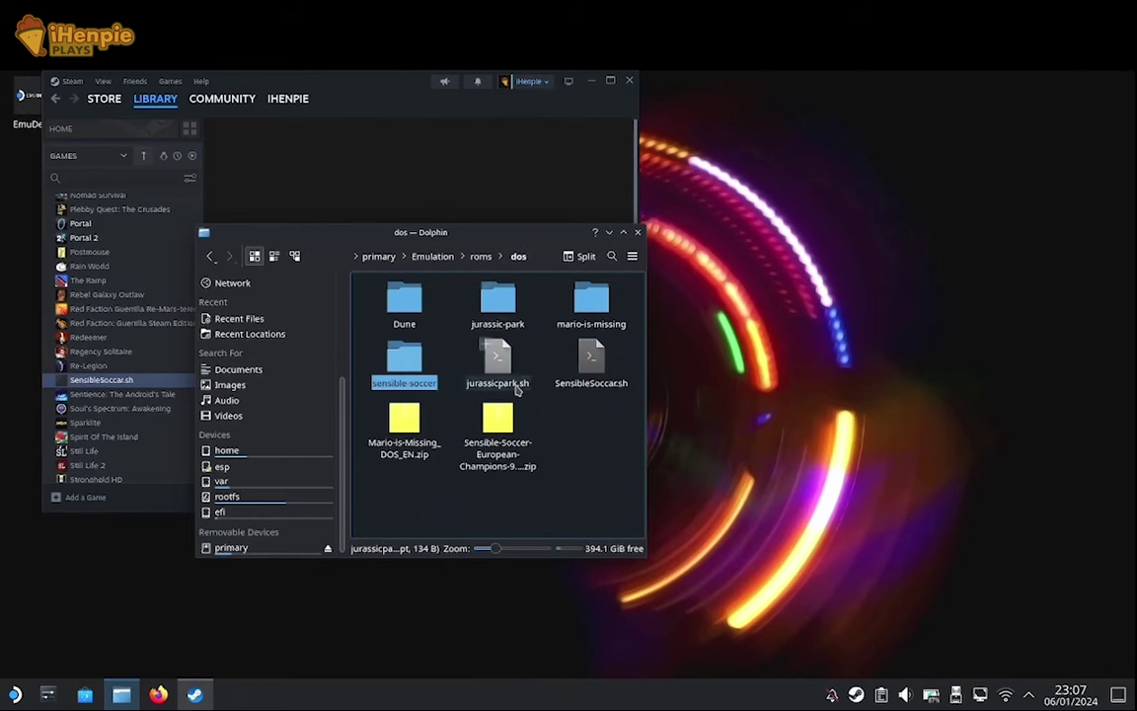
right_click(591, 365)
click(582, 347)
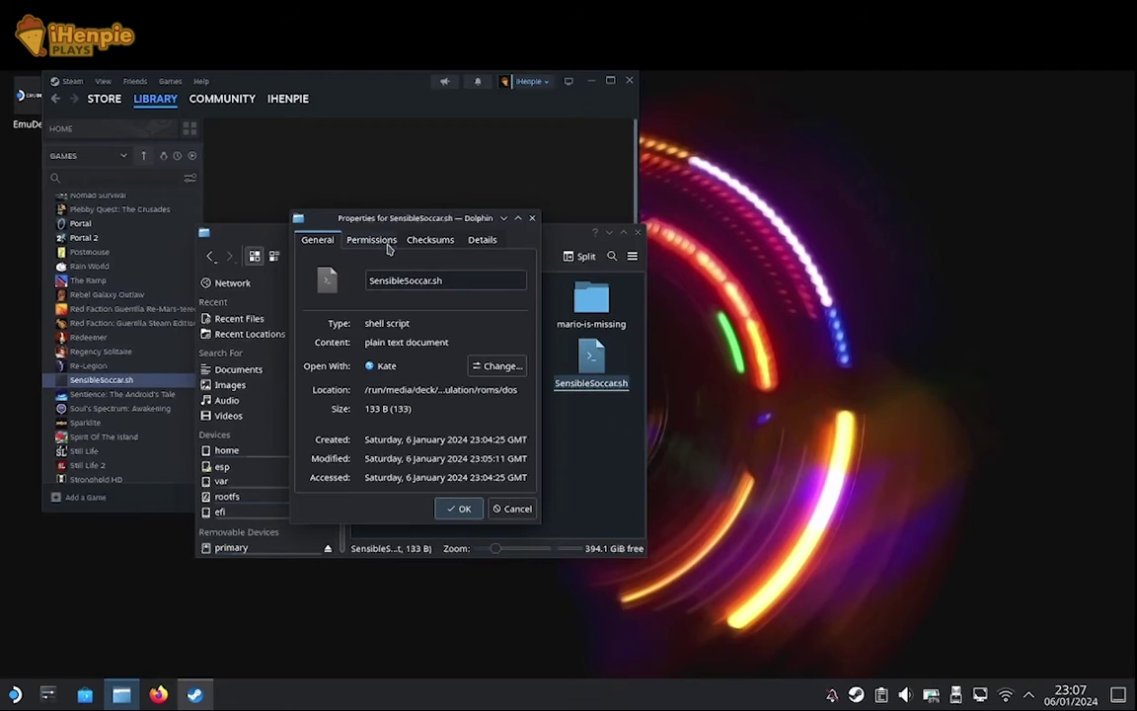
click(372, 240)
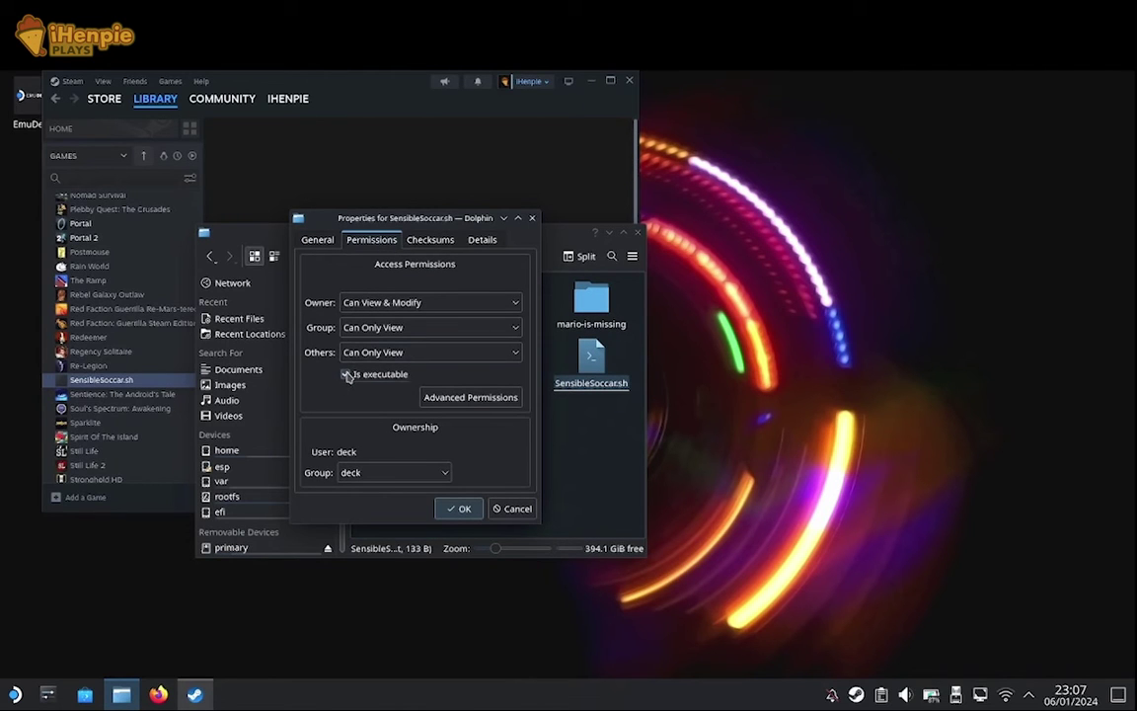
click(460, 508)
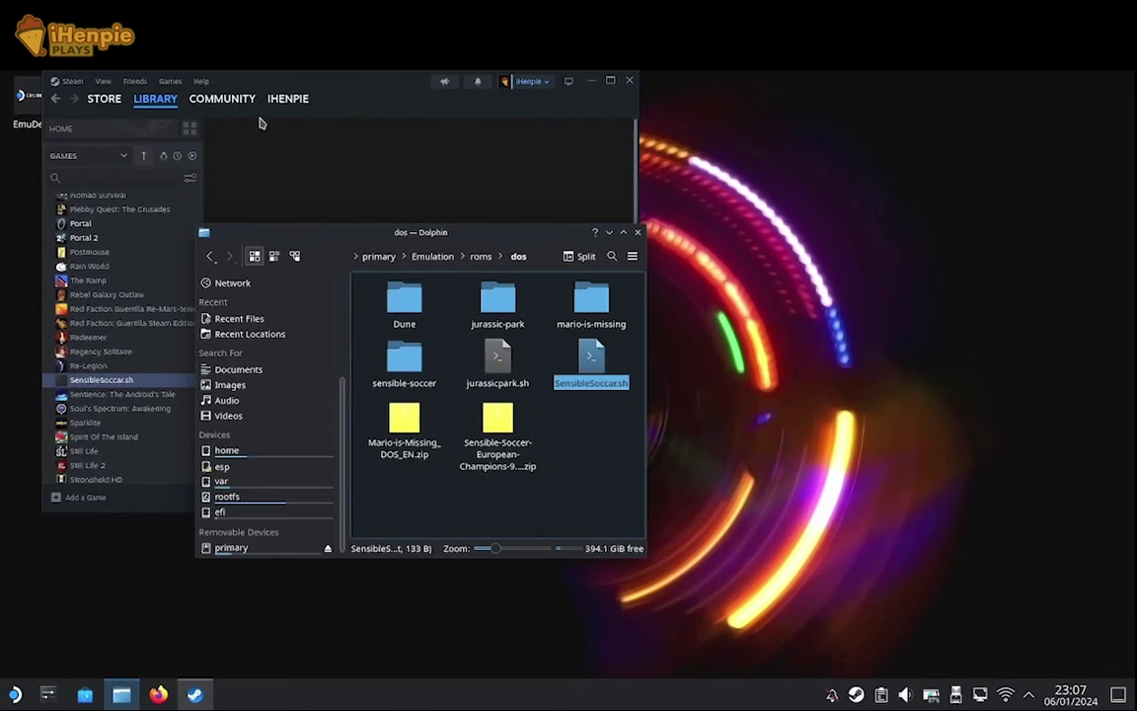
Return to Steam, stop forcing a compatibility tool for SensibleSoccar.sh, and test the game by launching and closing it
click(334, 126)
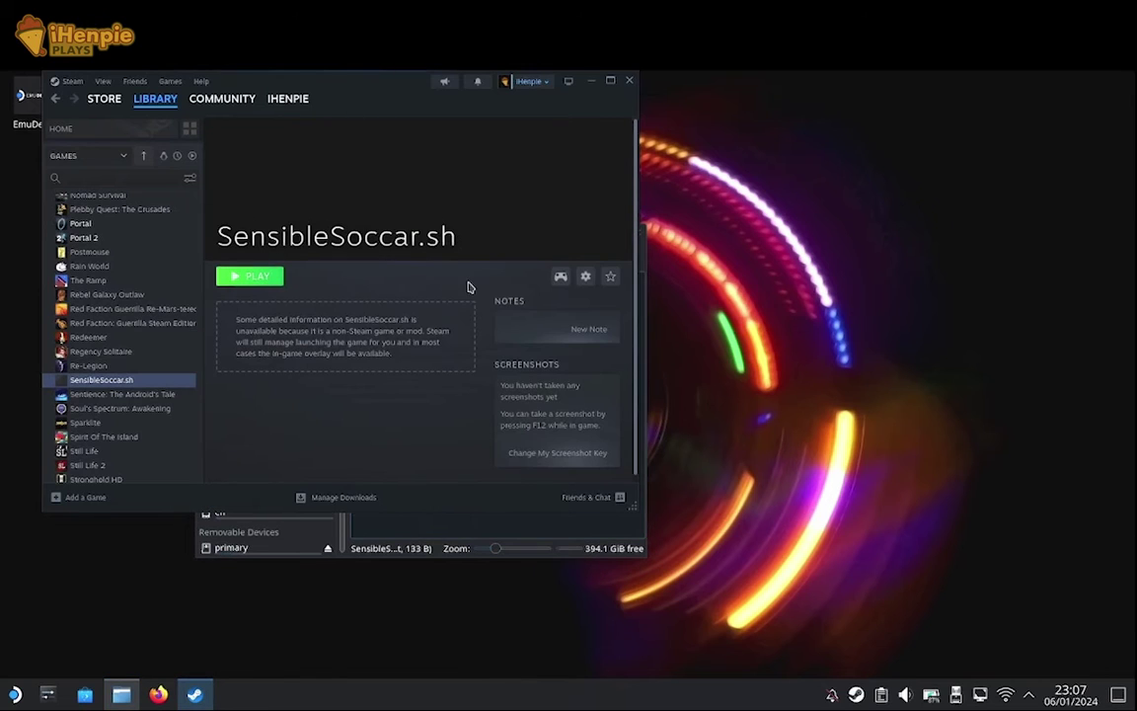
click(587, 277)
click(488, 333)
click(155, 192)
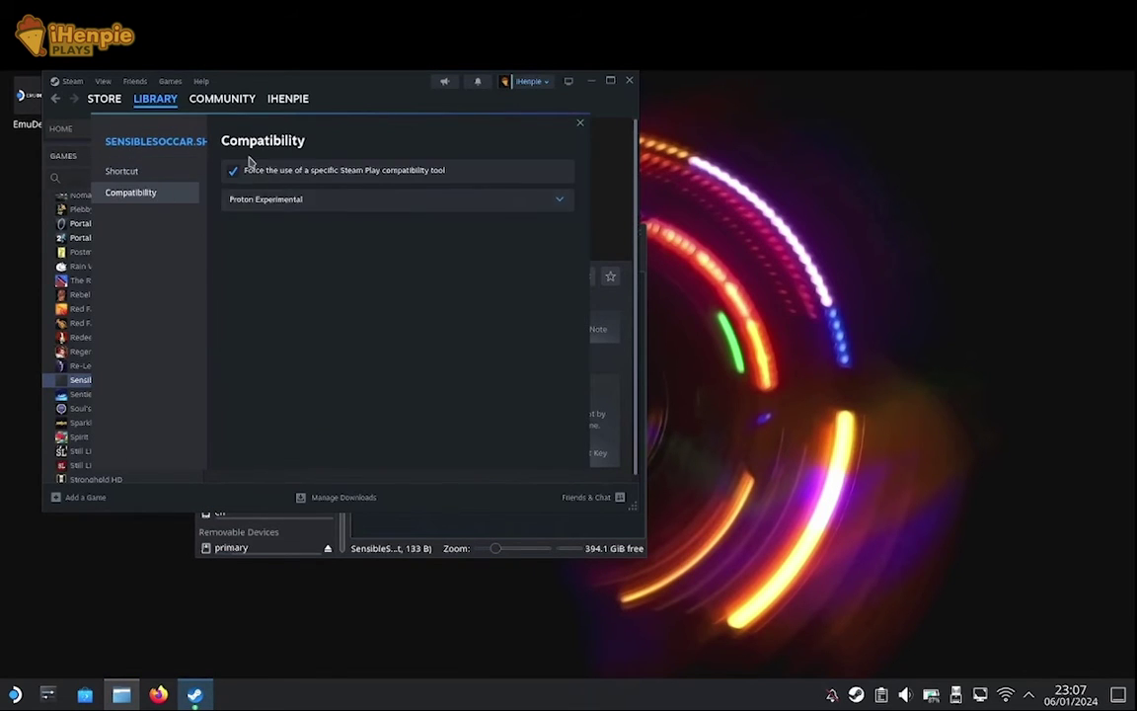
click(234, 171)
click(579, 123)
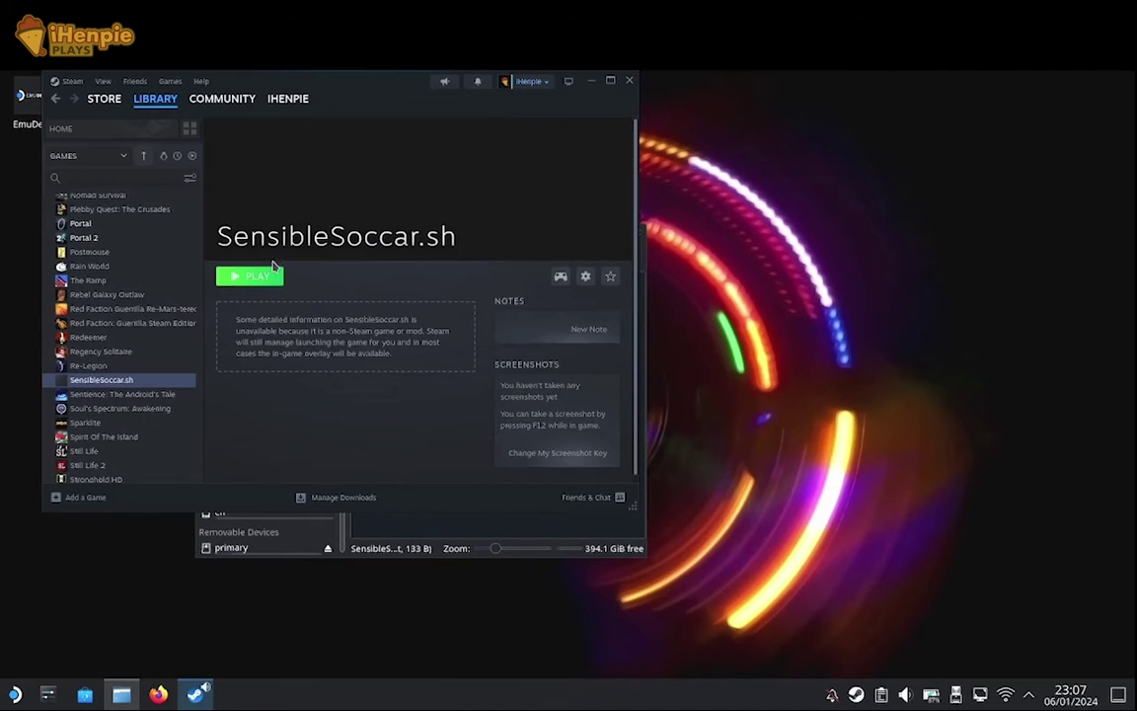
click(261, 277)
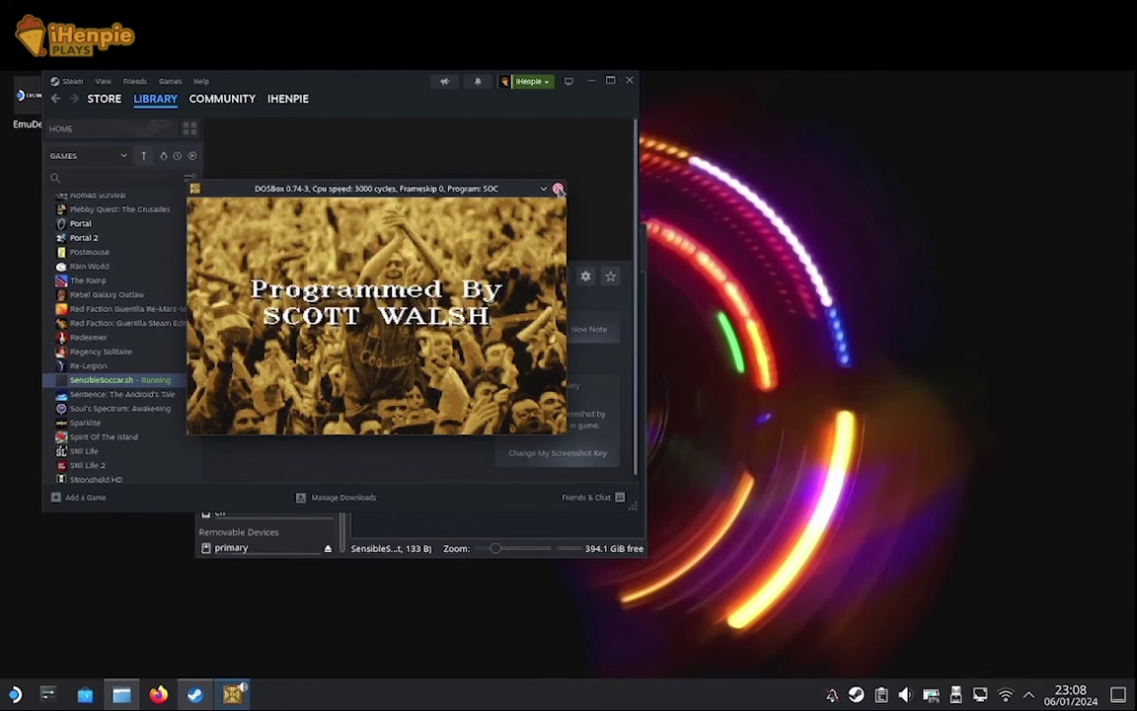
click(558, 189)
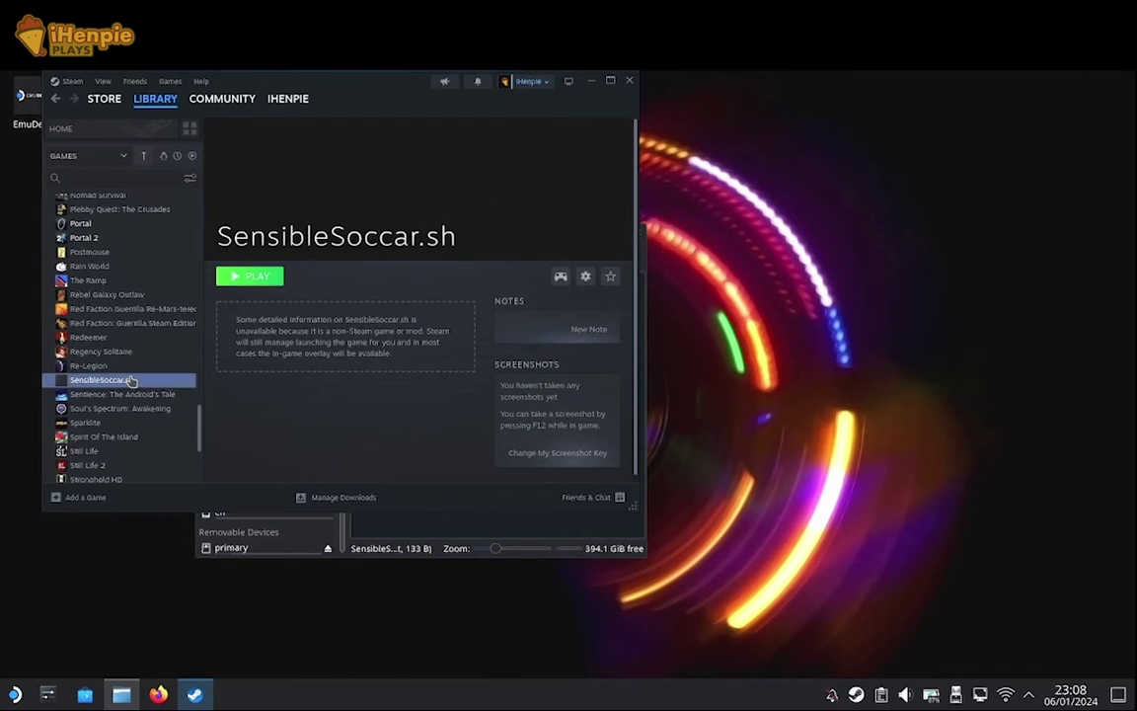
In the file manager, locate MARIO.EXE inside the mario-is-missing/mariomiss folder
click(412, 539)
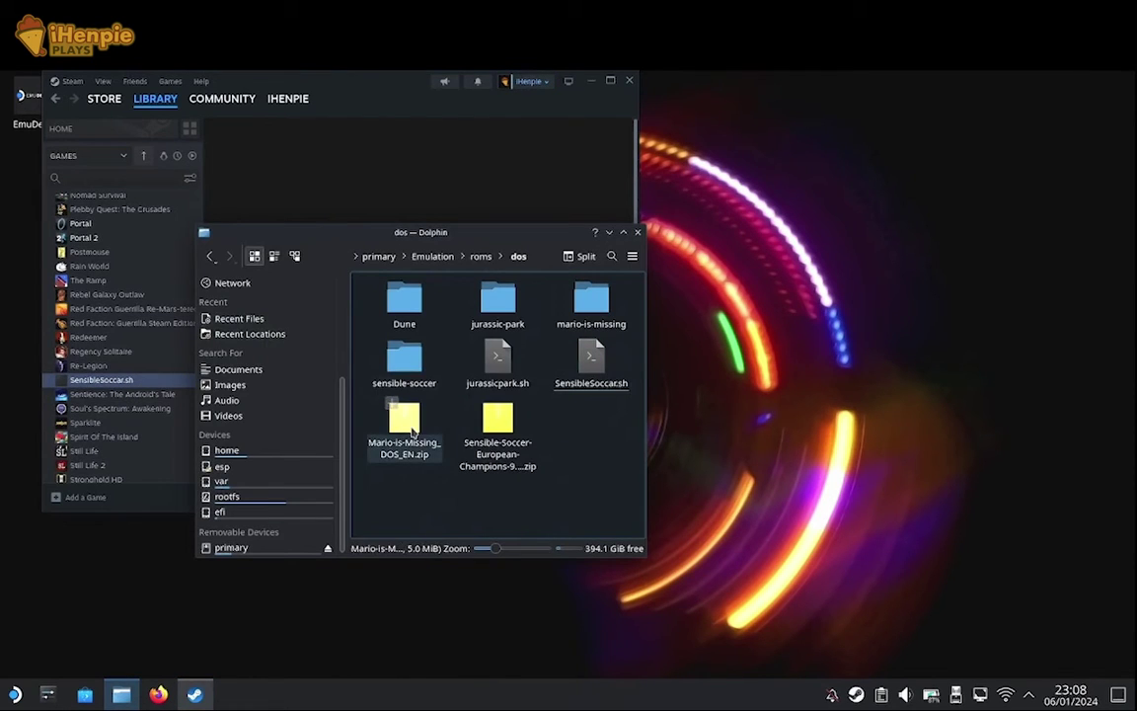
double_click(597, 299)
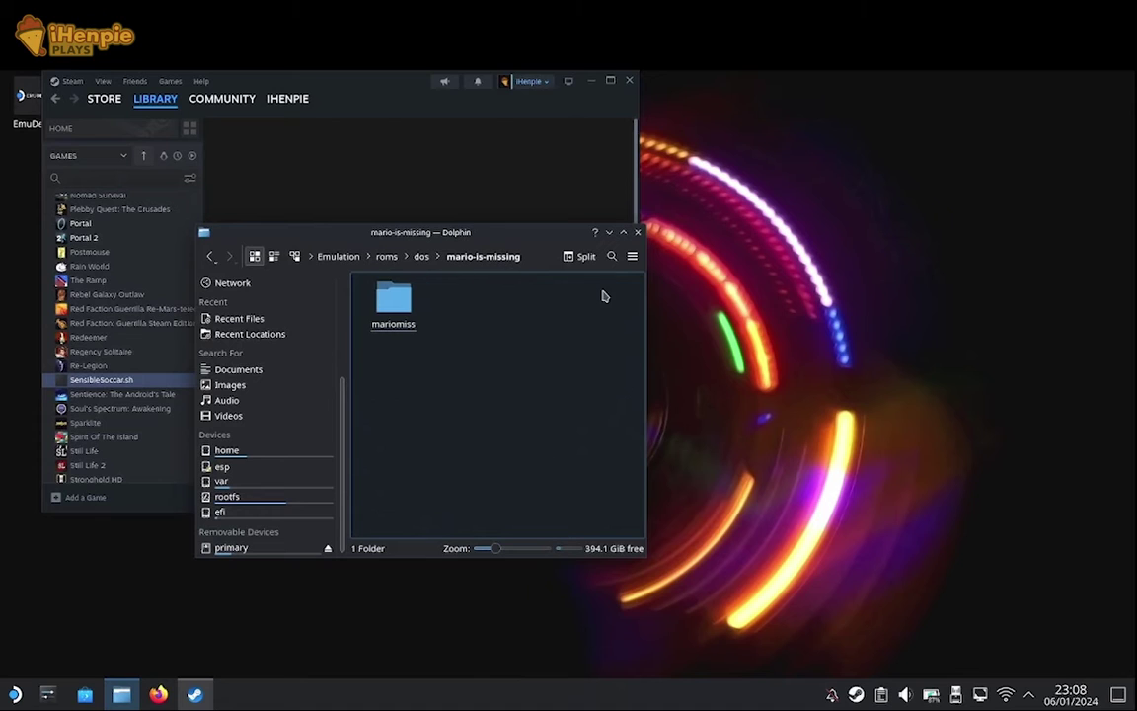
double_click(407, 312)
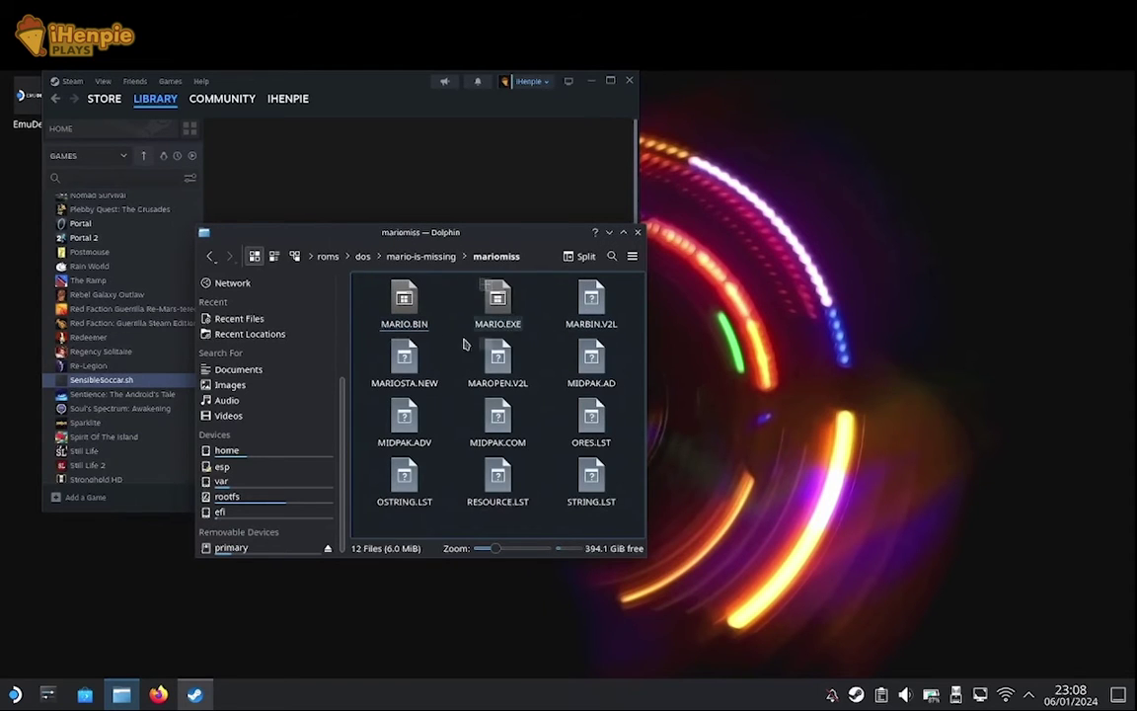
click(498, 311)
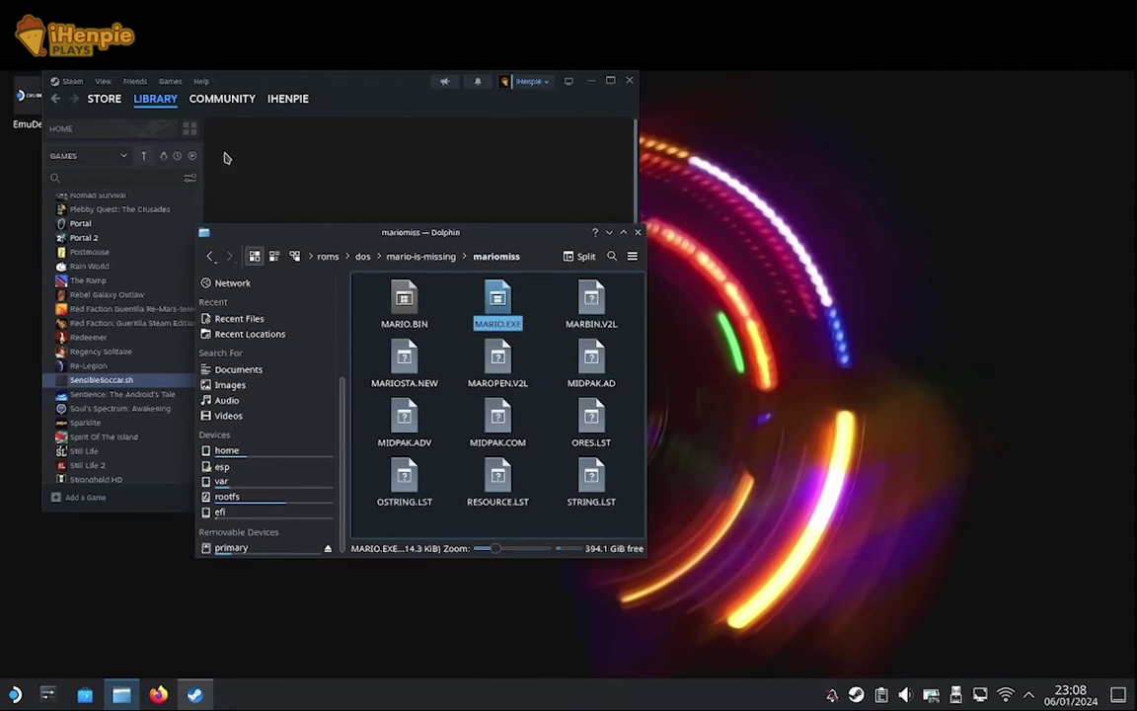
Switch to Steam and add MARIO.EXE from the mario-is-missing/mariomiss folder as a non-Steam game
click(347, 107)
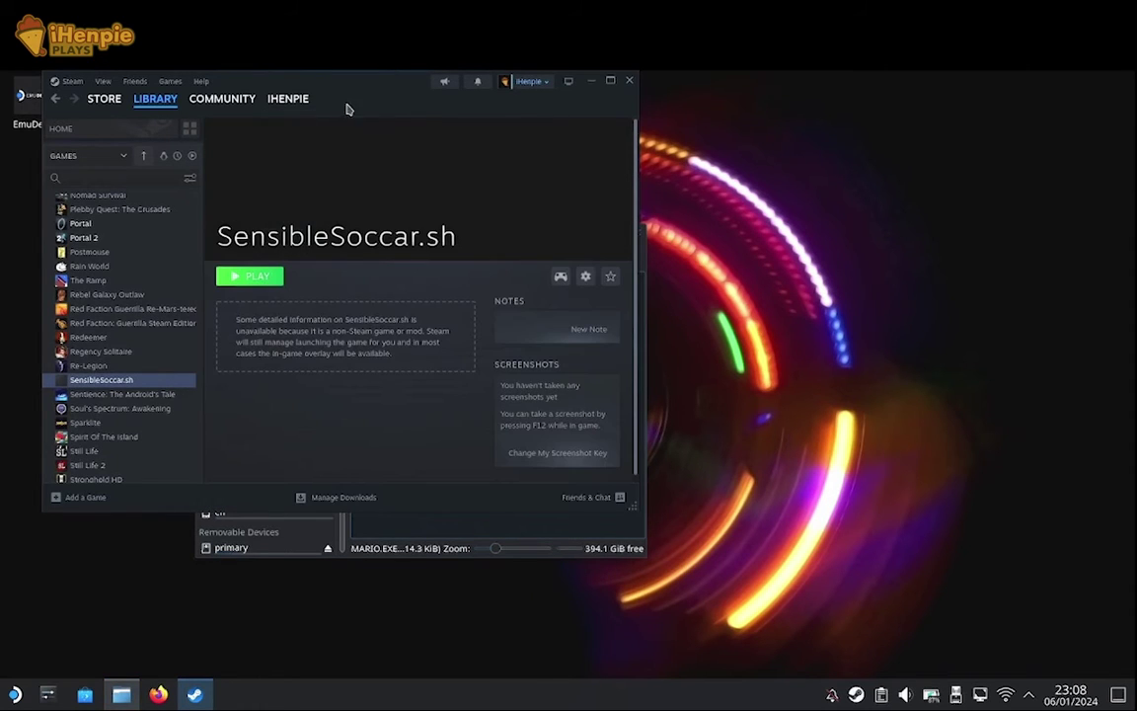
click(99, 493)
click(210, 440)
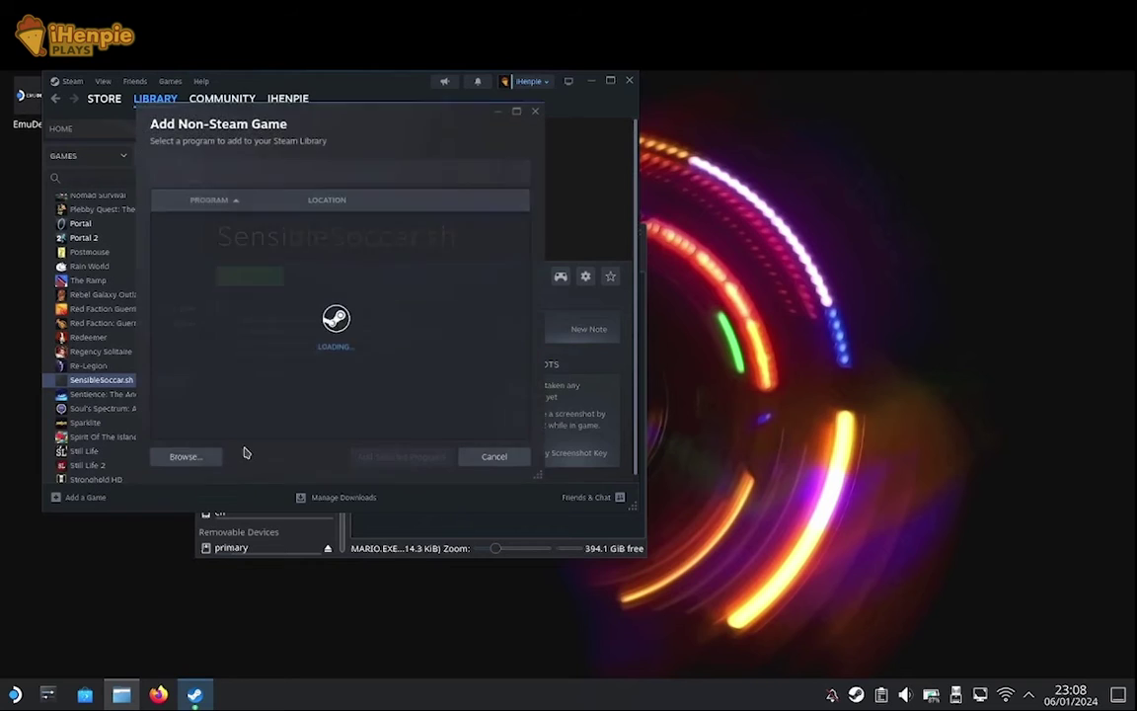
click(184, 459)
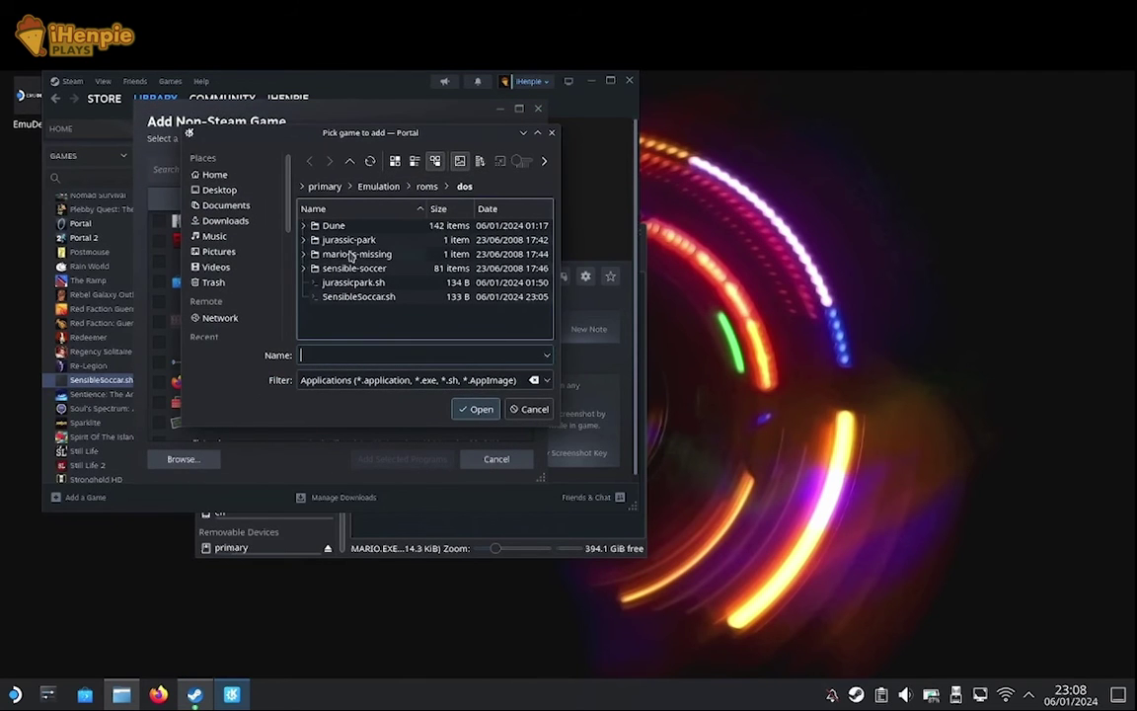
click(303, 255)
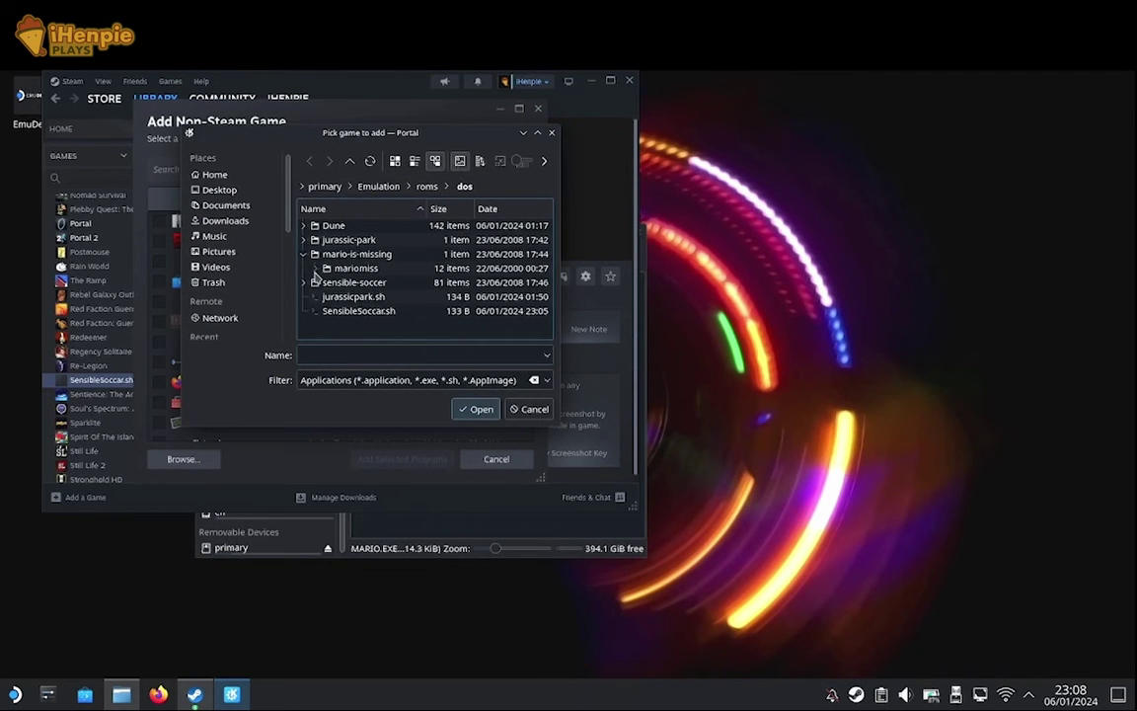
click(315, 269)
double_click(351, 268)
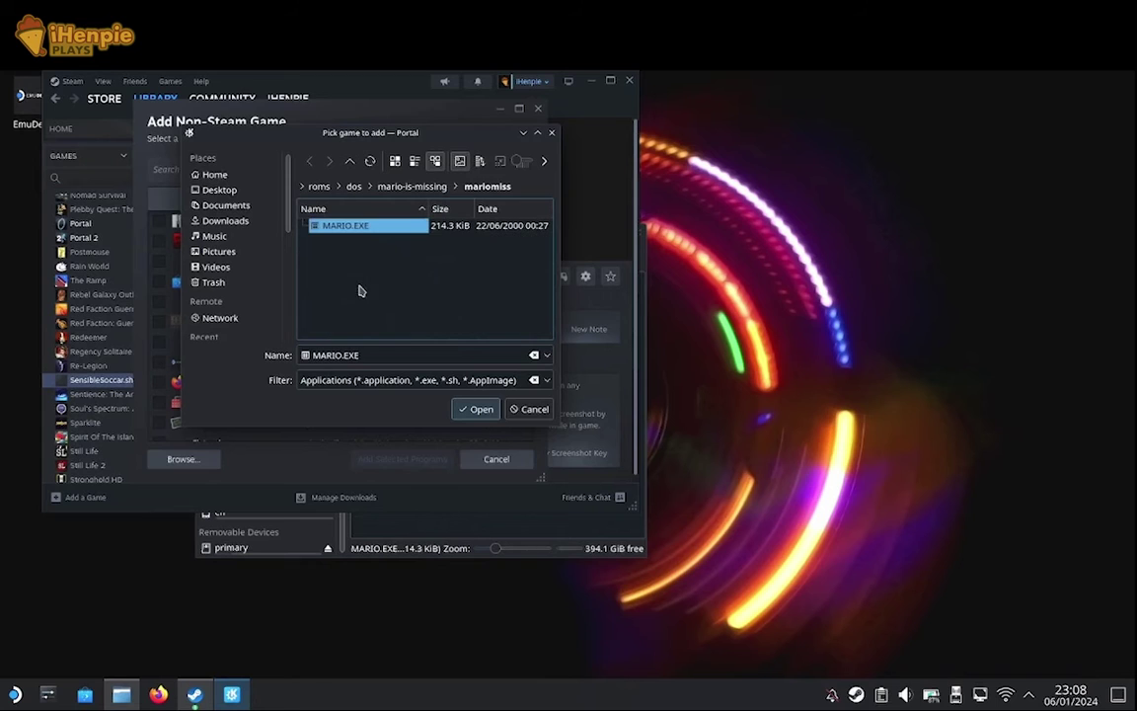
click(478, 410)
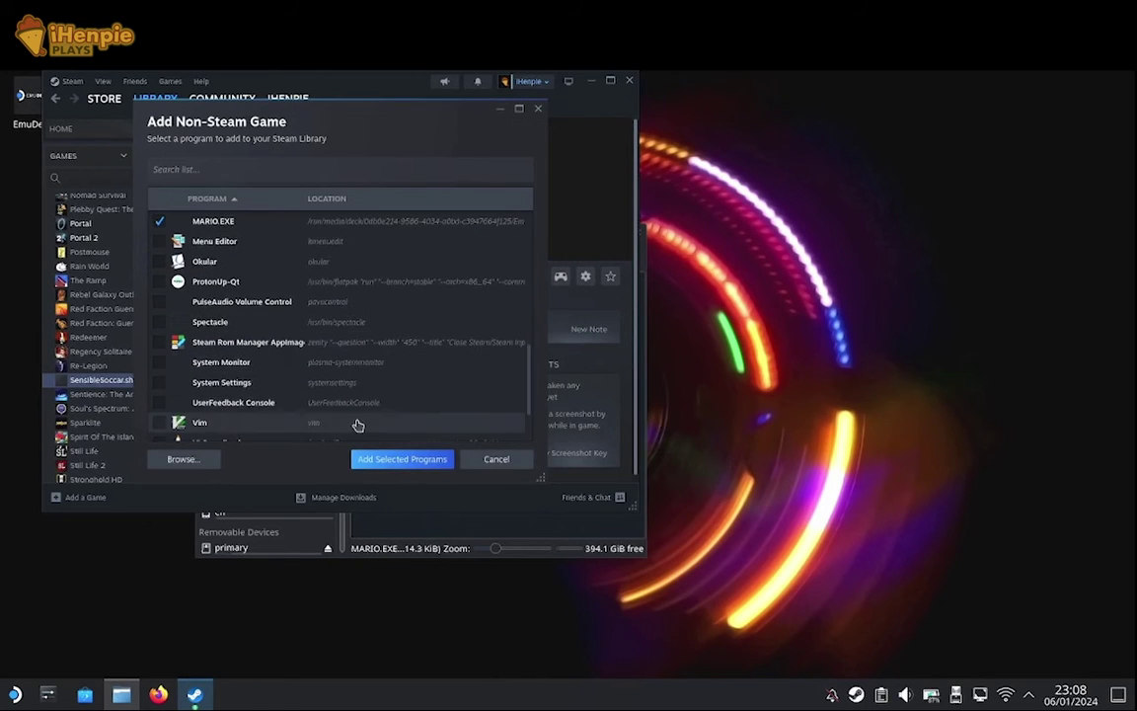
click(407, 460)
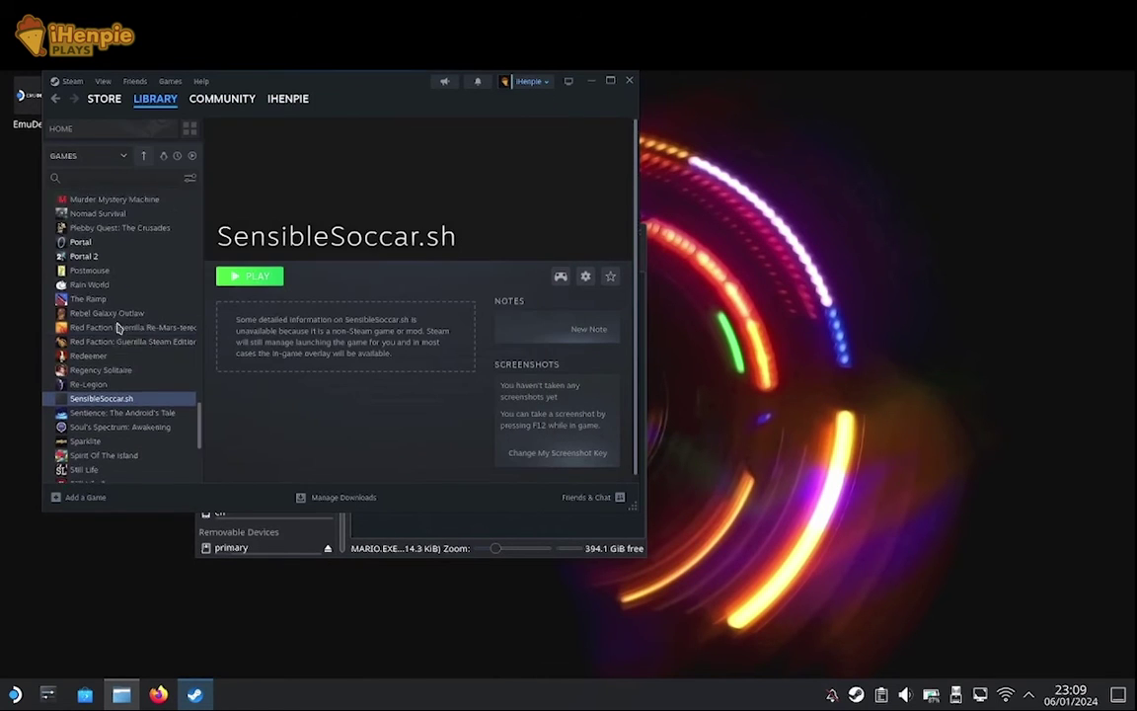
Find MARIO.EXE in the library's game list and open its properties
scroll(118, 329, up, 5)
click(125, 336)
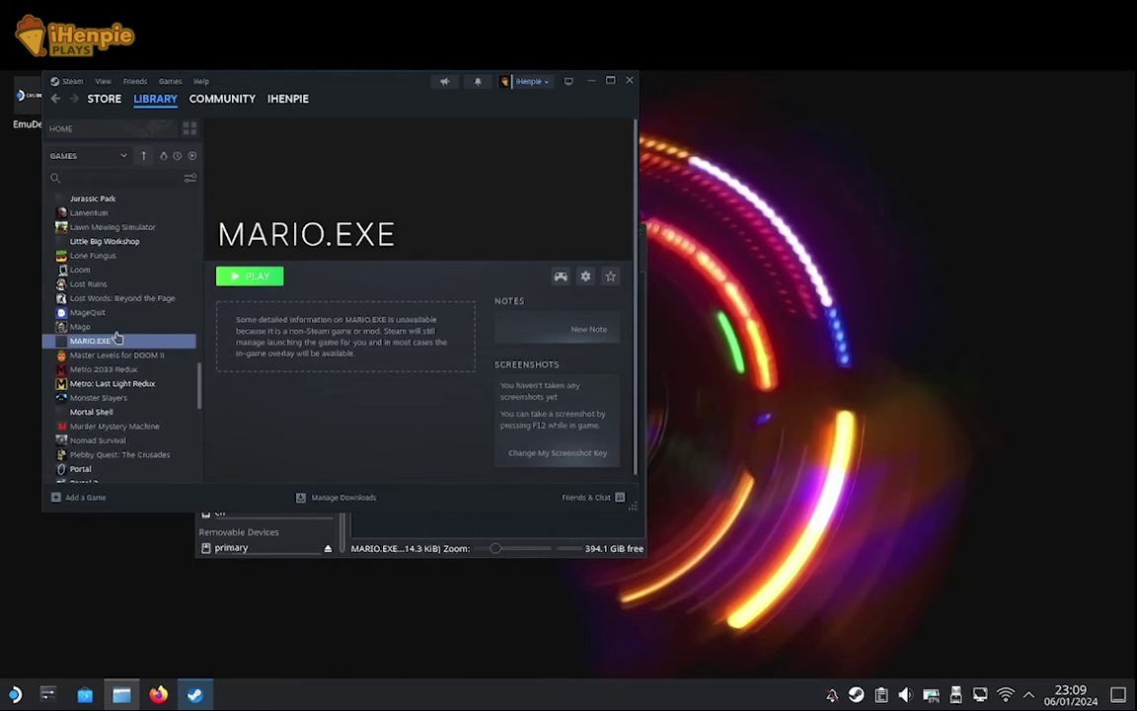
click(585, 276)
key(Escape)
key(Escape)
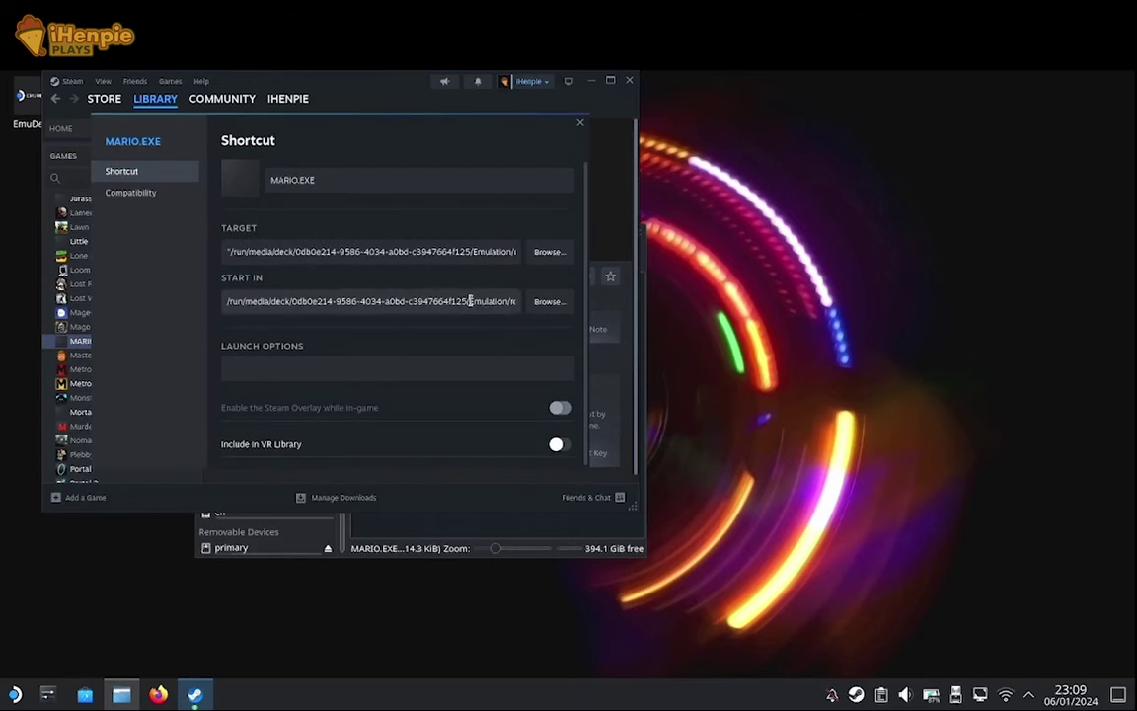
Insert "flatpak run com.dosbox.DOSBox " before the quoted path in the shortcut target of MARIO.EXE
click(227, 251)
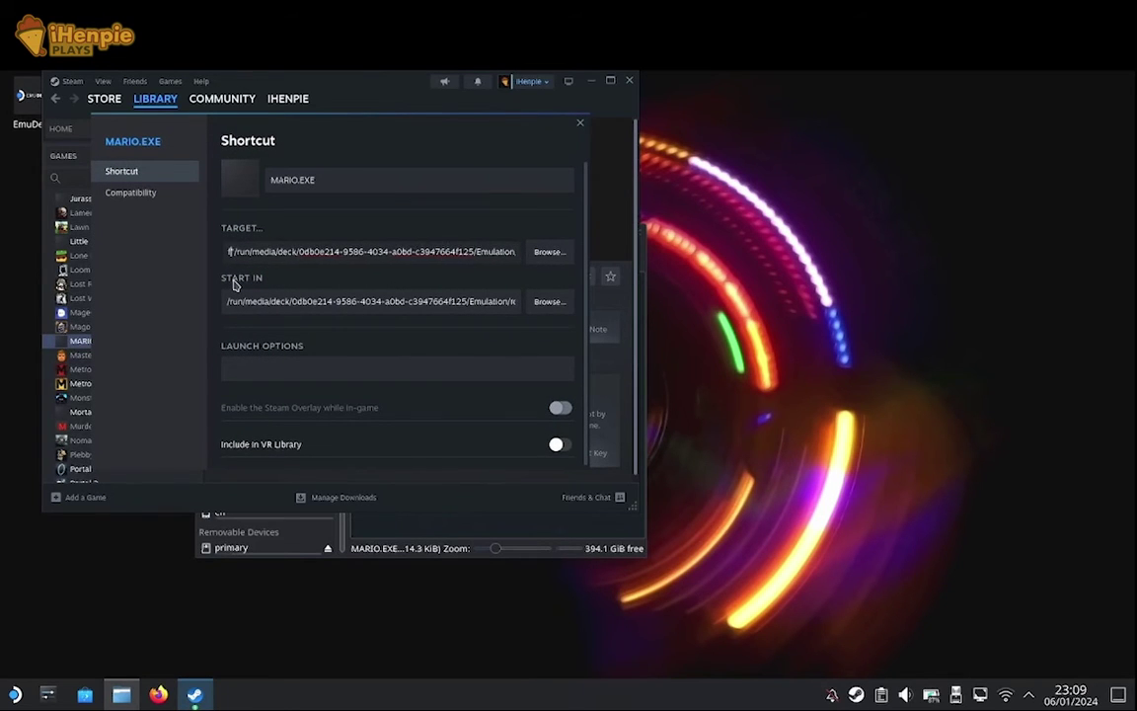
text(flatp)
text(ak )
text(run c)
text(om.)
text(dosbo)
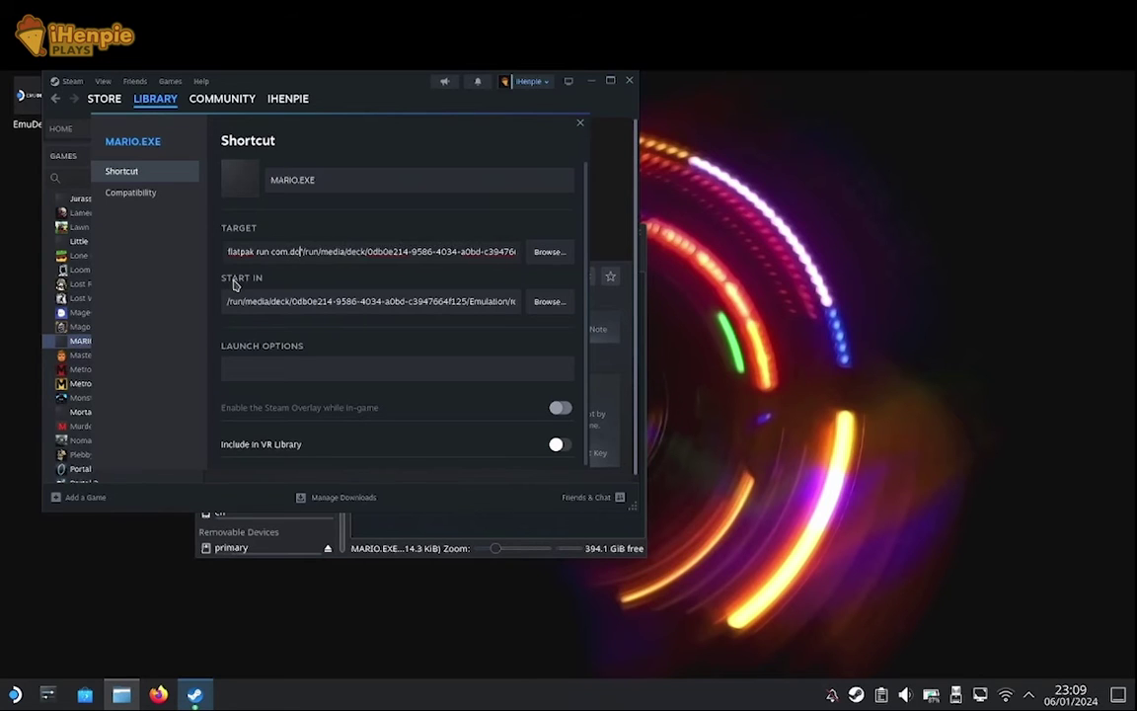
text(x.)
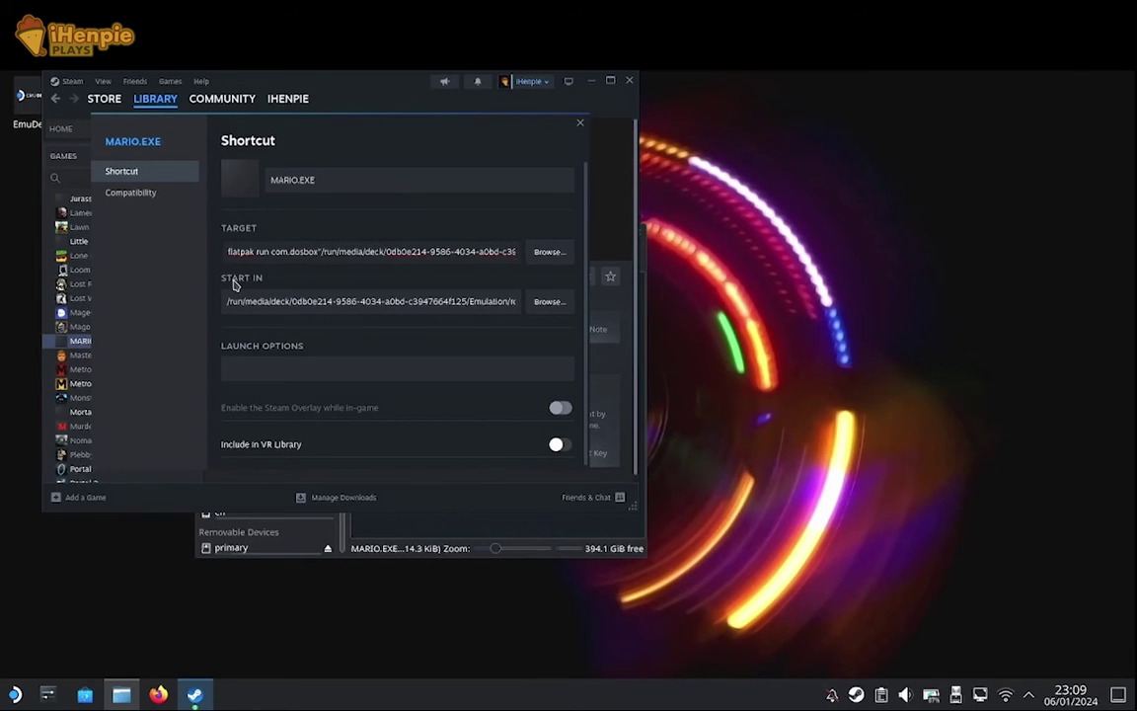
text(DOS)
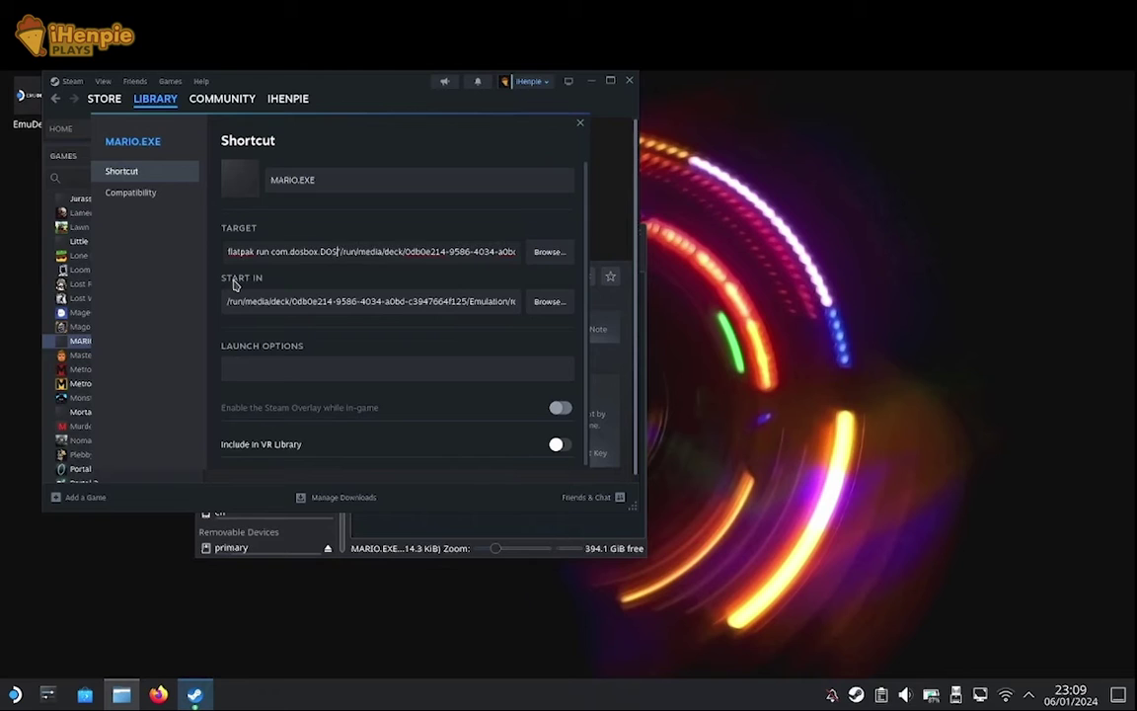
text(Box)
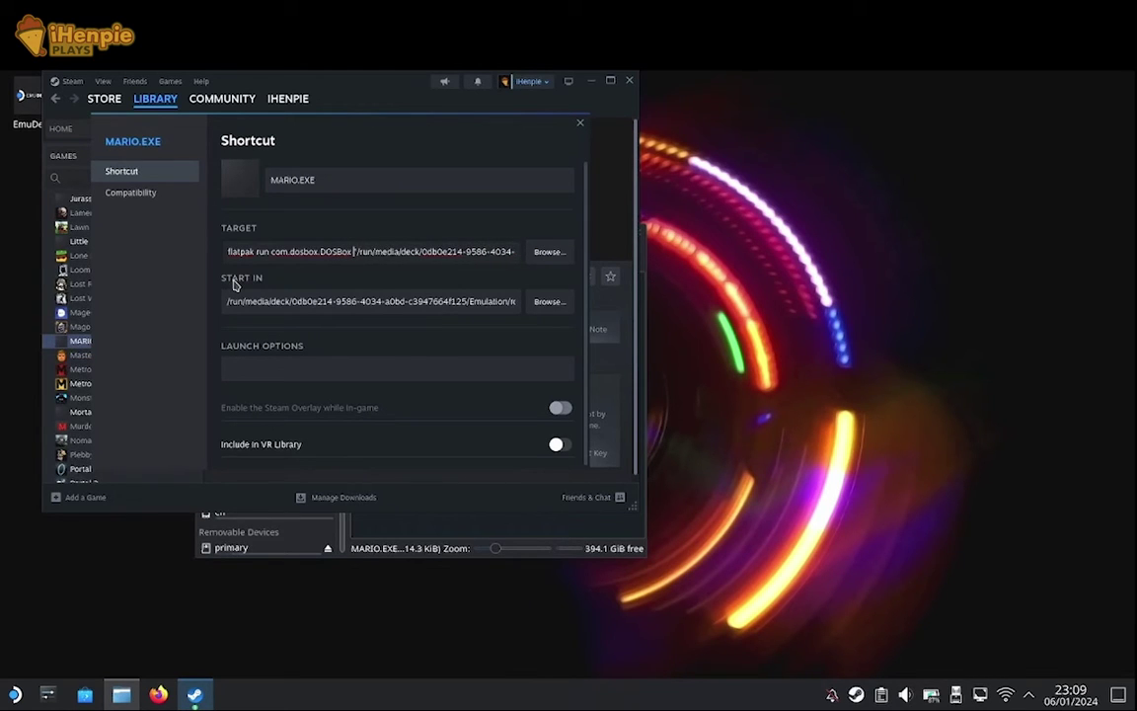
Close the shortcut properties, test-launch MARIO.EXE from the library, and quit the running DOSBox game
click(581, 124)
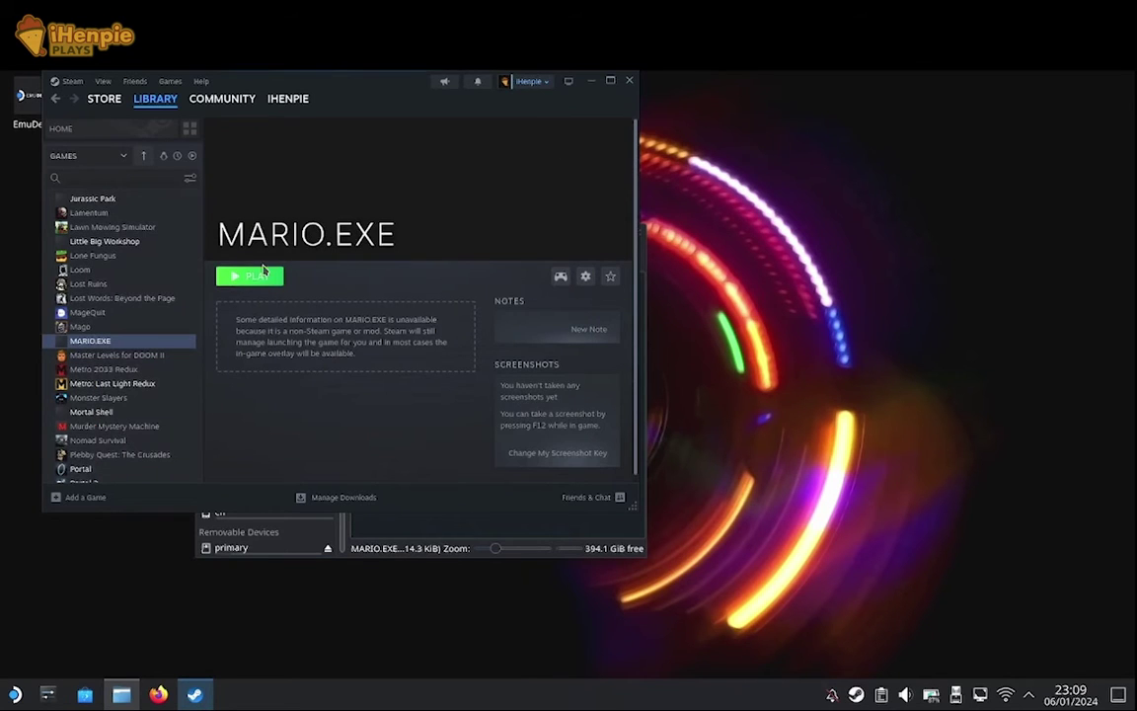
click(256, 277)
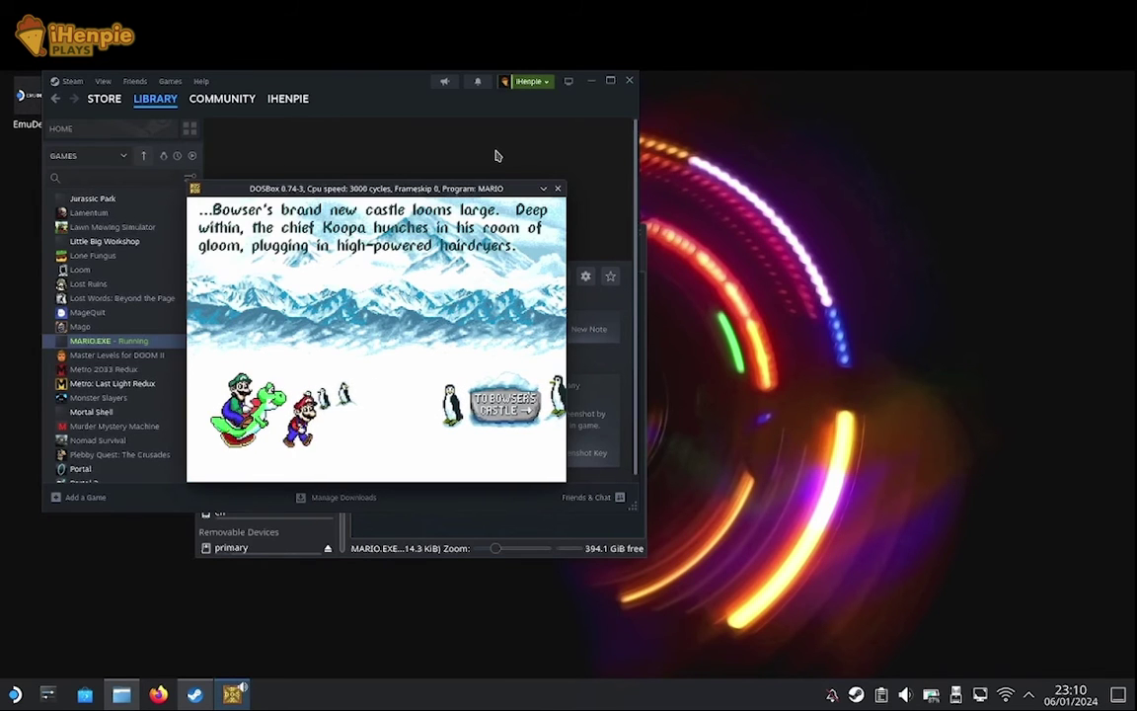
click(559, 190)
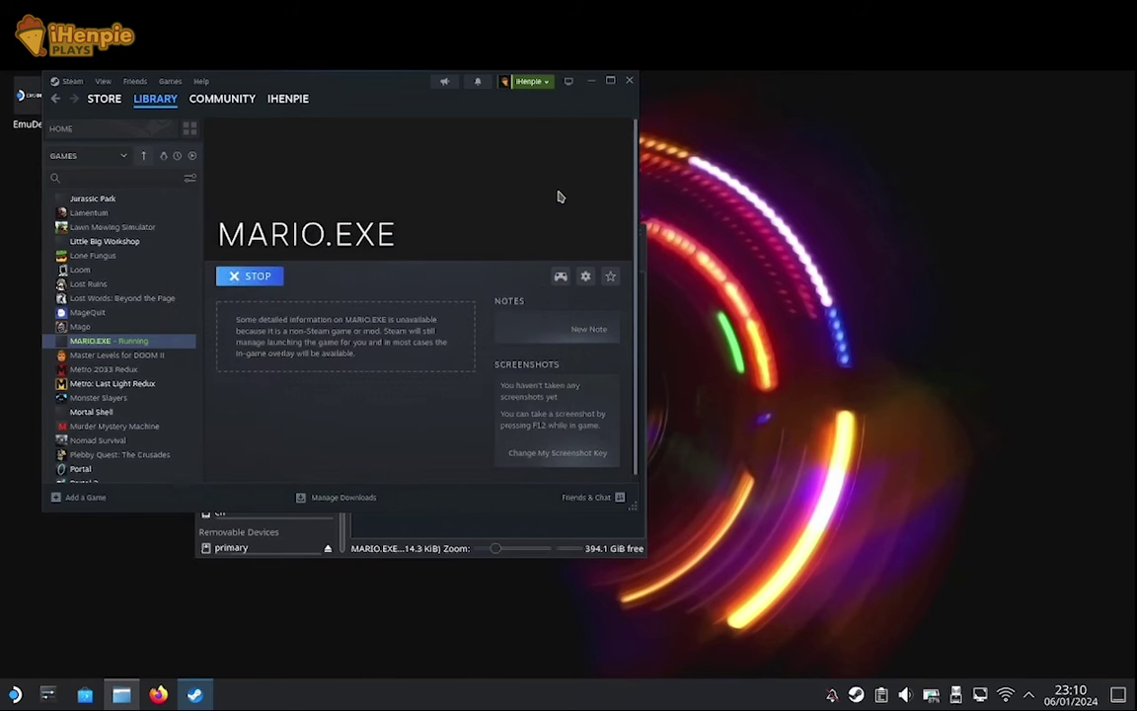
Close Steam and the file manager and return the Steam Deck to Gaming Mode
click(630, 81)
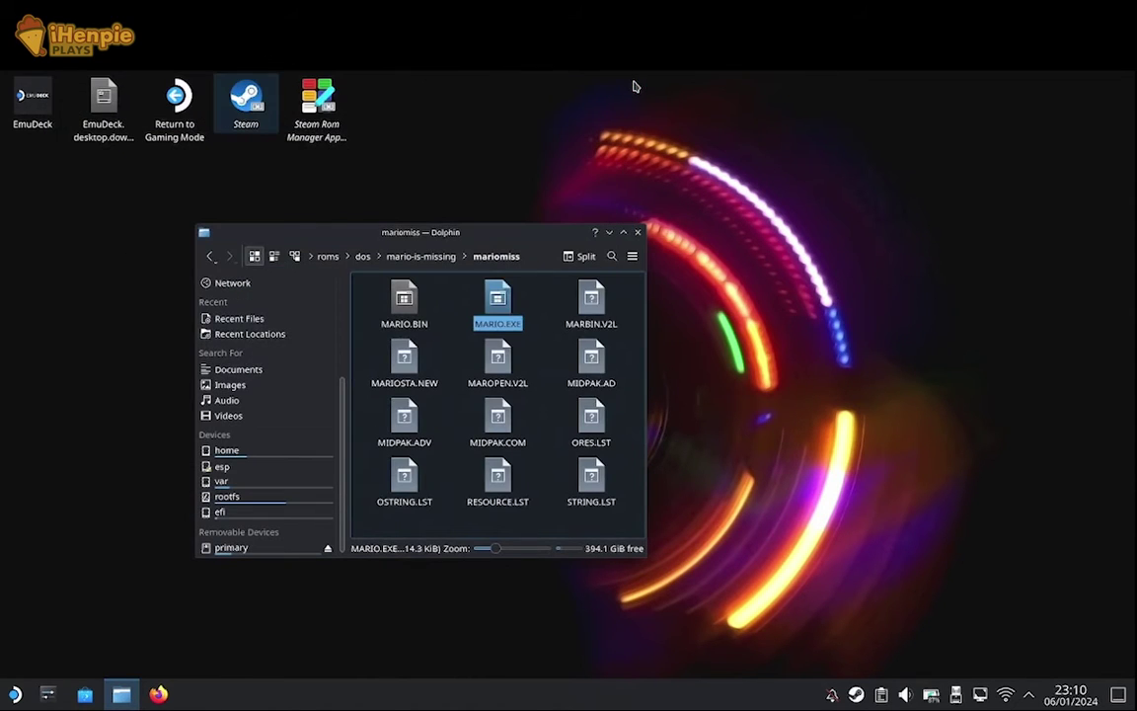
click(638, 232)
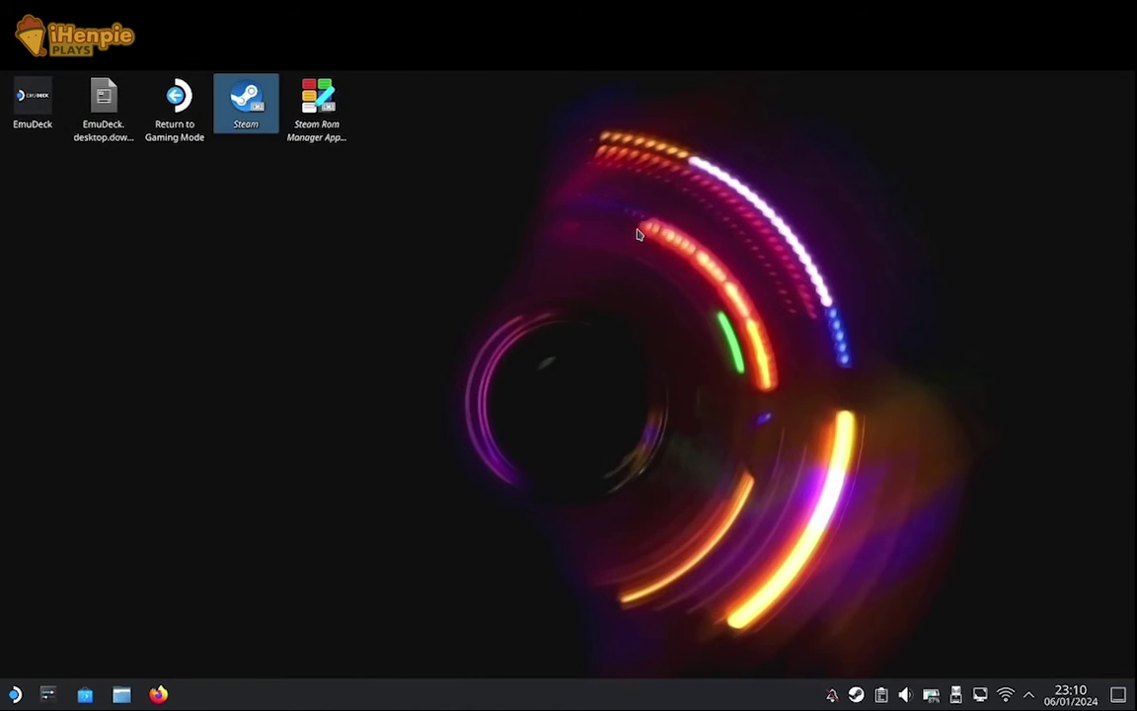
double_click(188, 128)
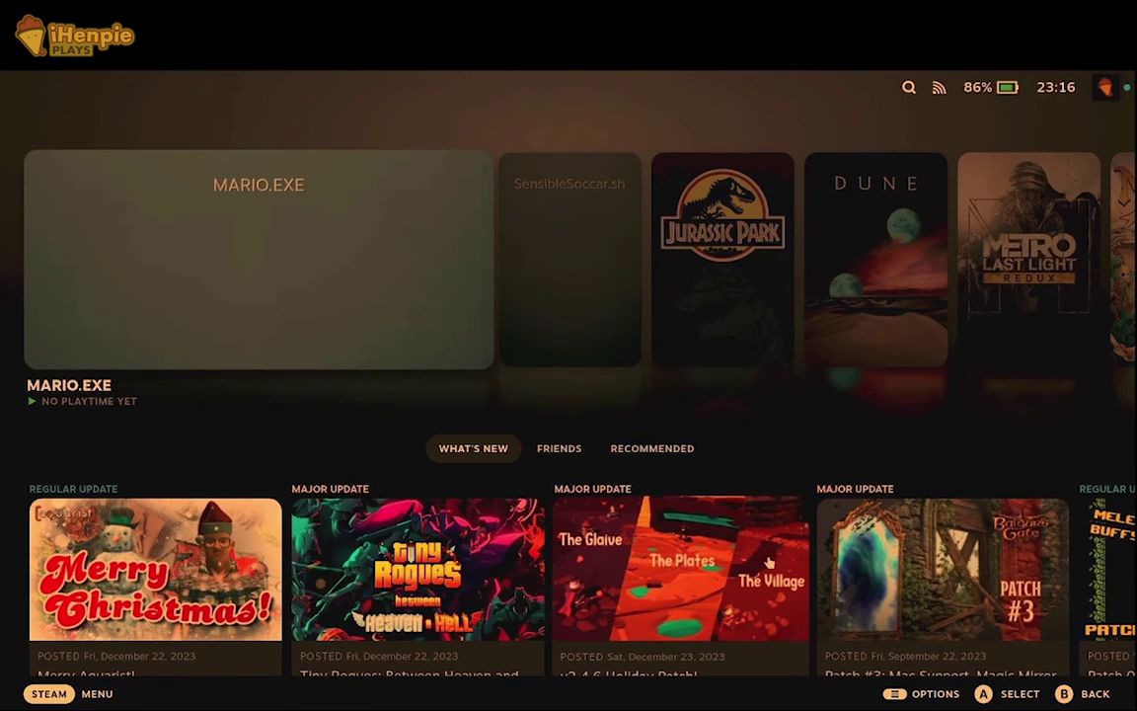
Open the artwork chooser for MARIO.EXE from the home screen
right_click(309, 230)
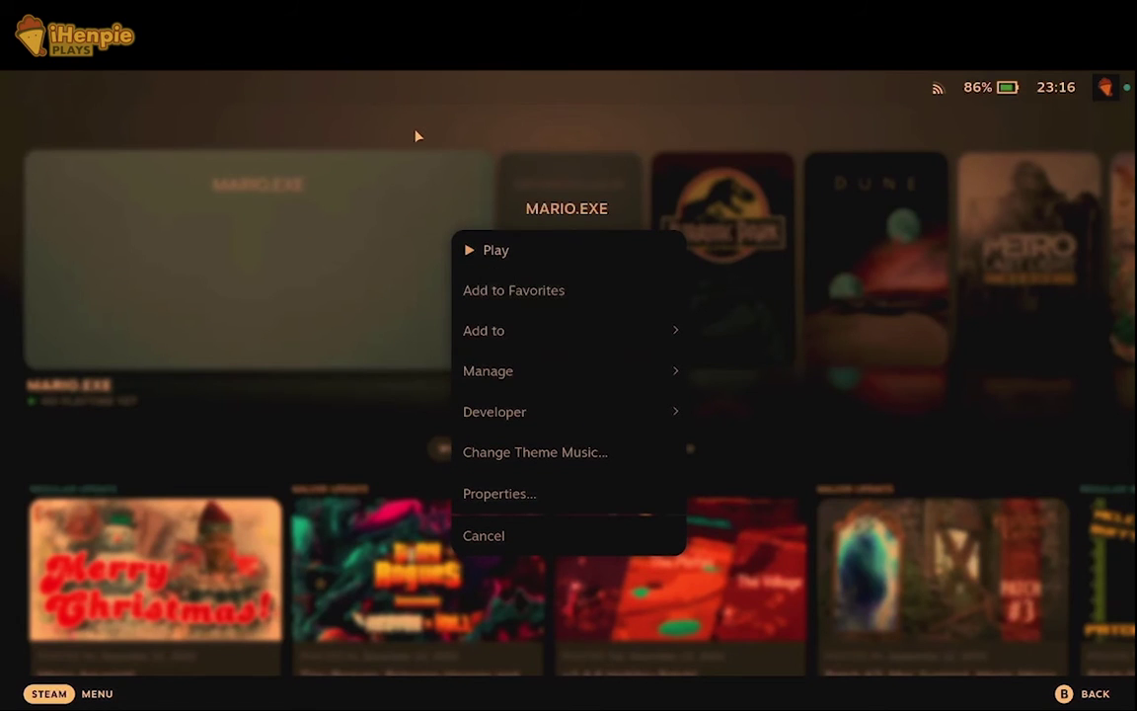
click(416, 135)
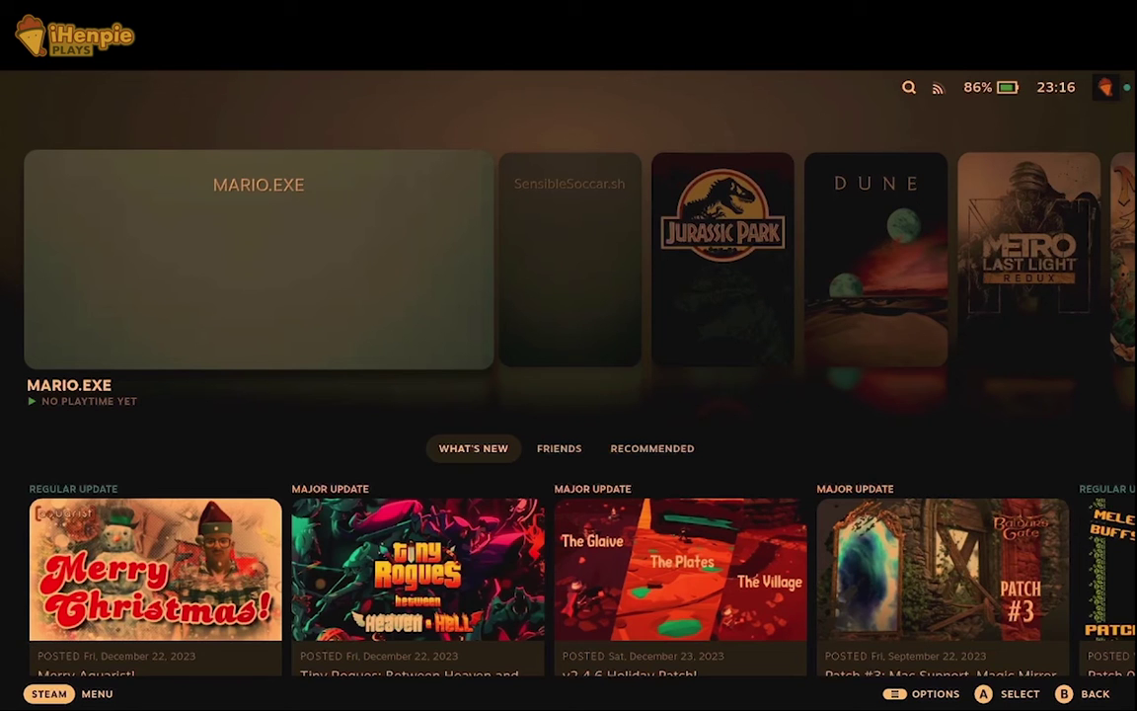
right_click(305, 303)
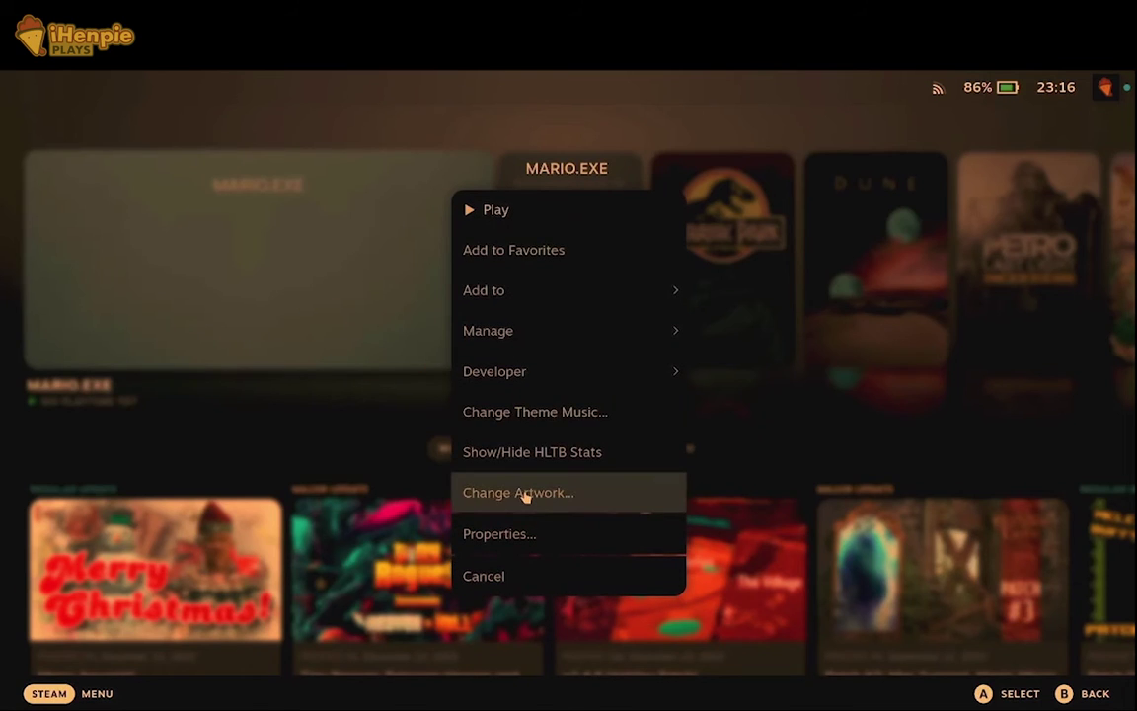
click(527, 496)
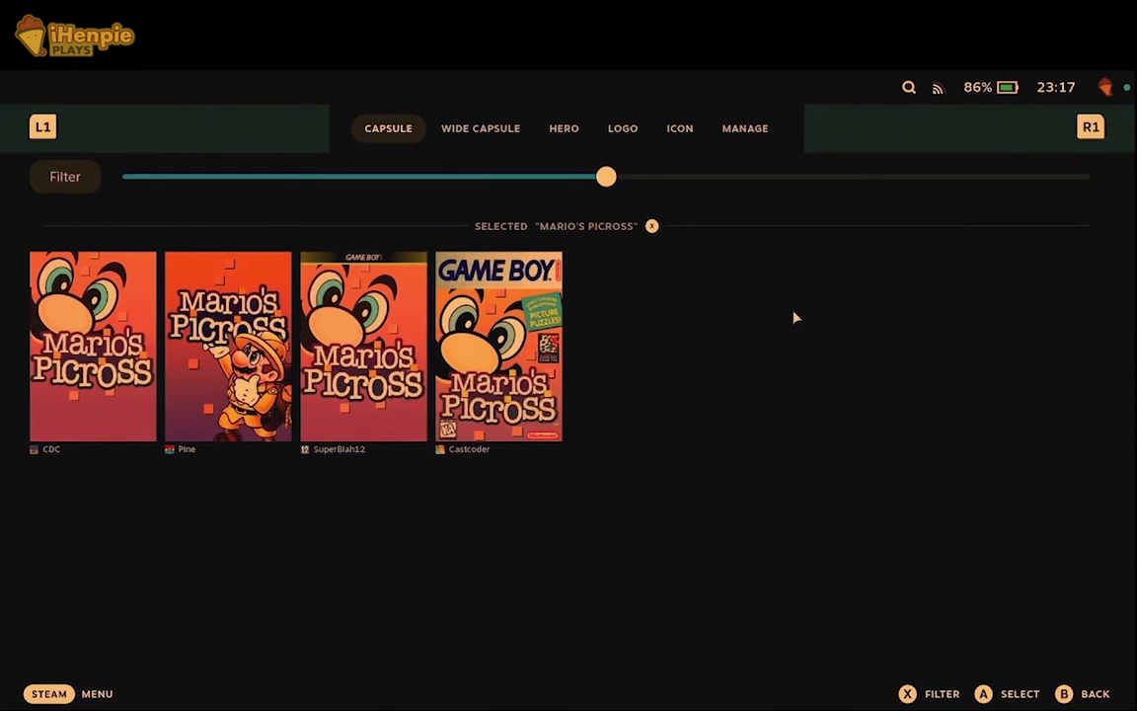
In the capsule filter's game search, replace the name with "Mario is" to find matching games
click(614, 227)
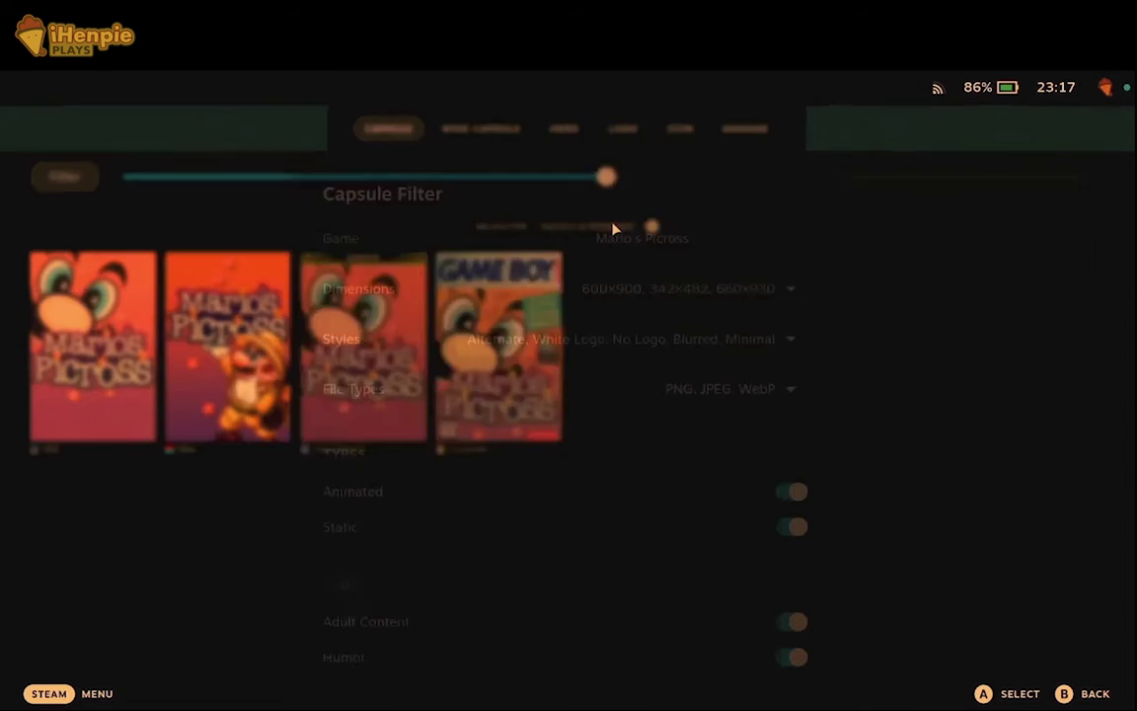
click(700, 208)
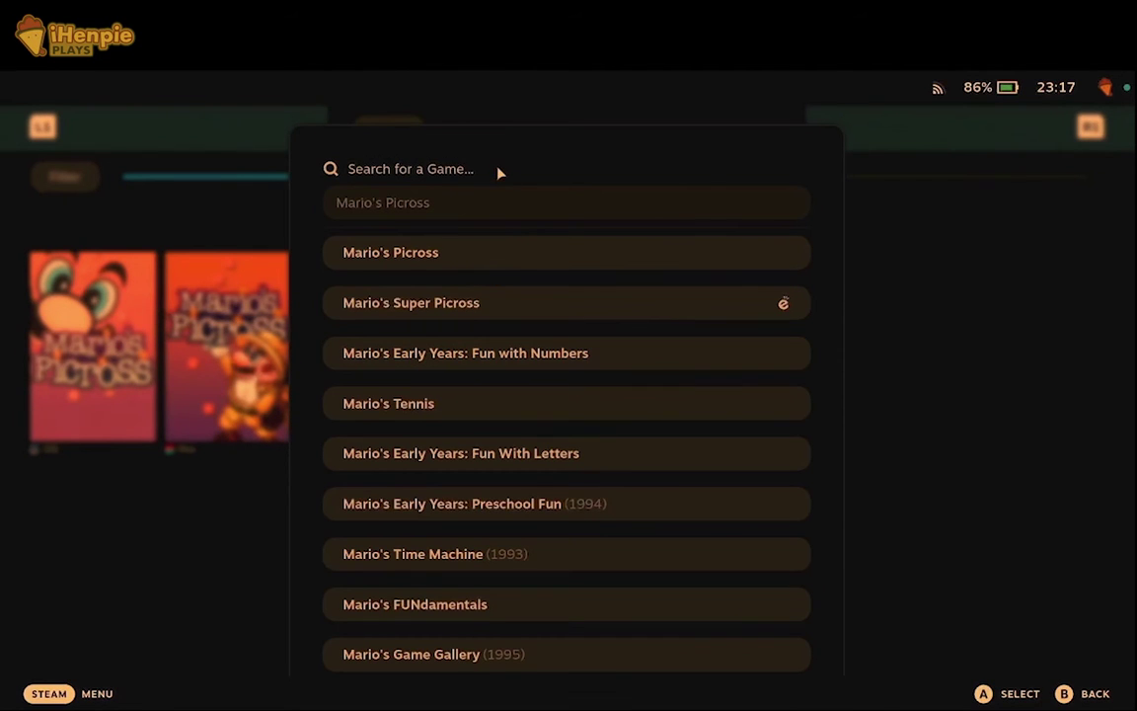
click(457, 208)
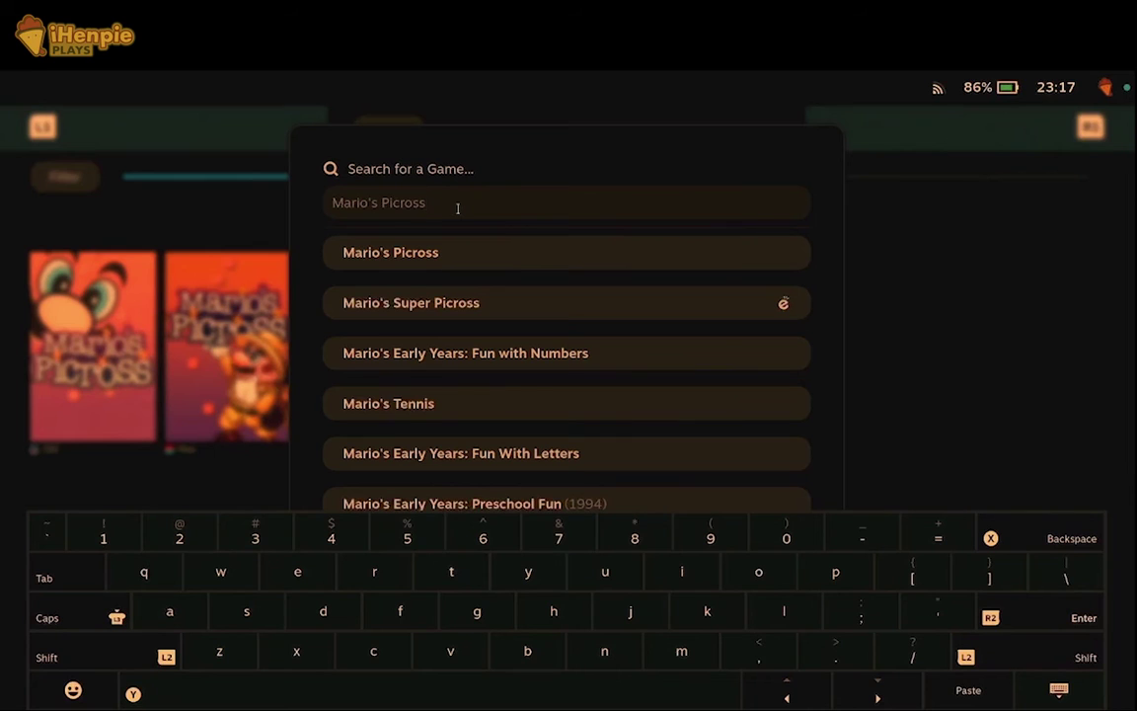
click(1056, 543)
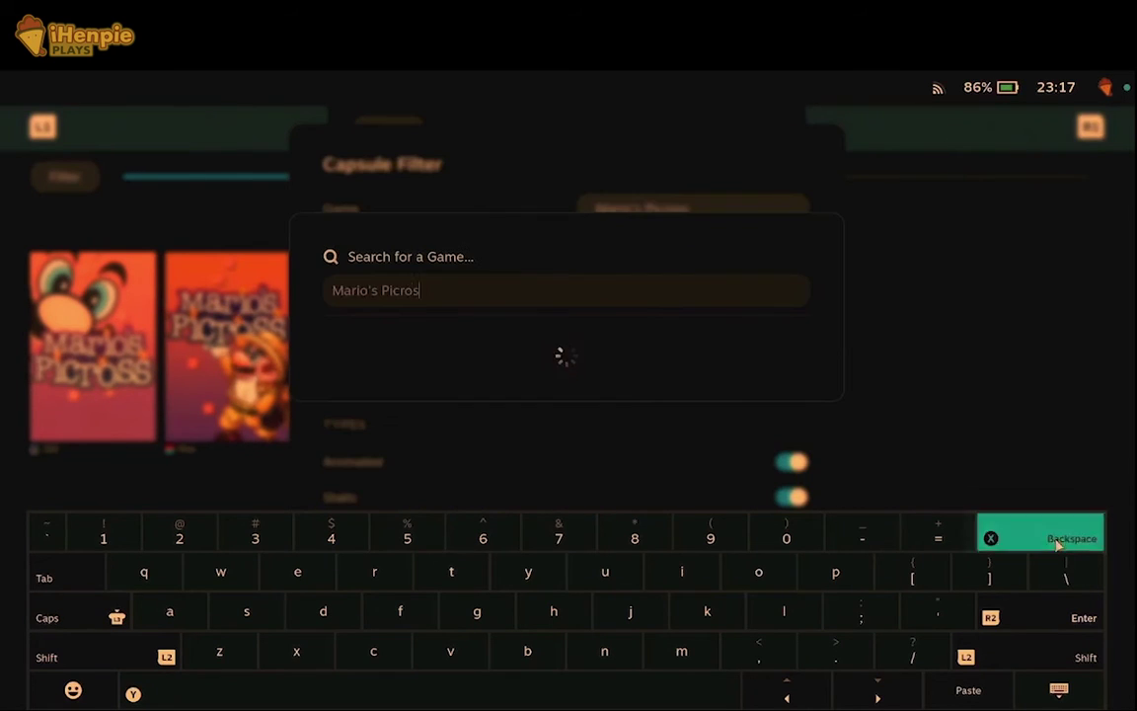
click(1056, 542)
click(1057, 543)
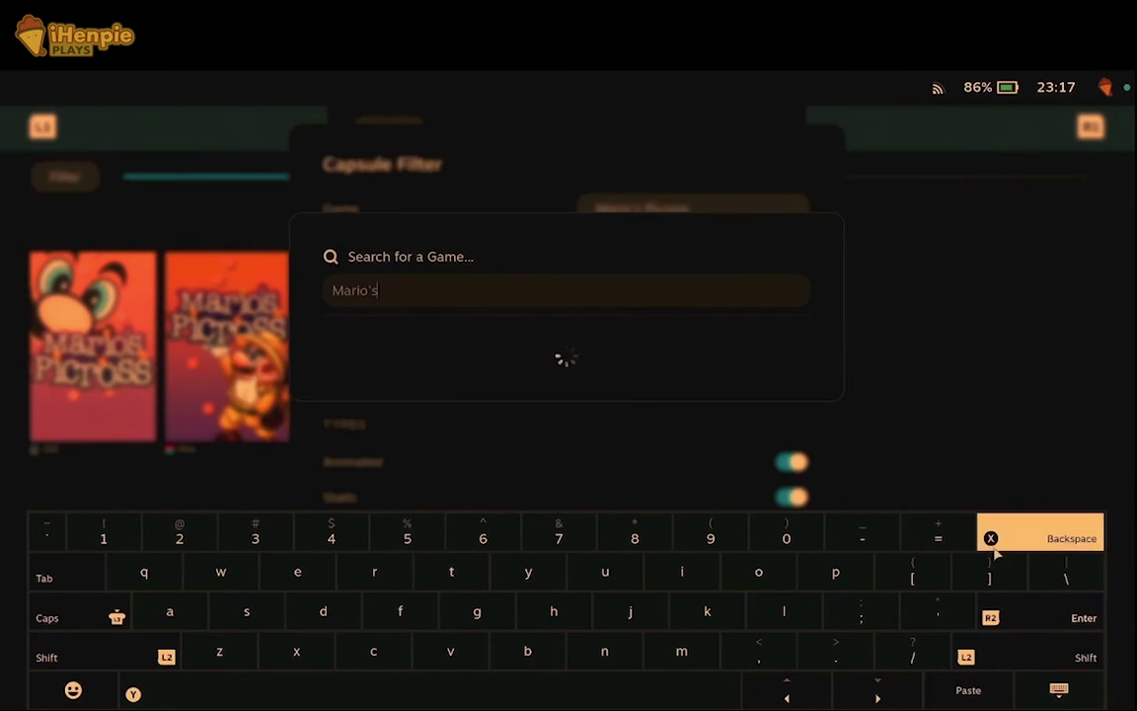
click(1062, 536)
click(1062, 536)
click(652, 685)
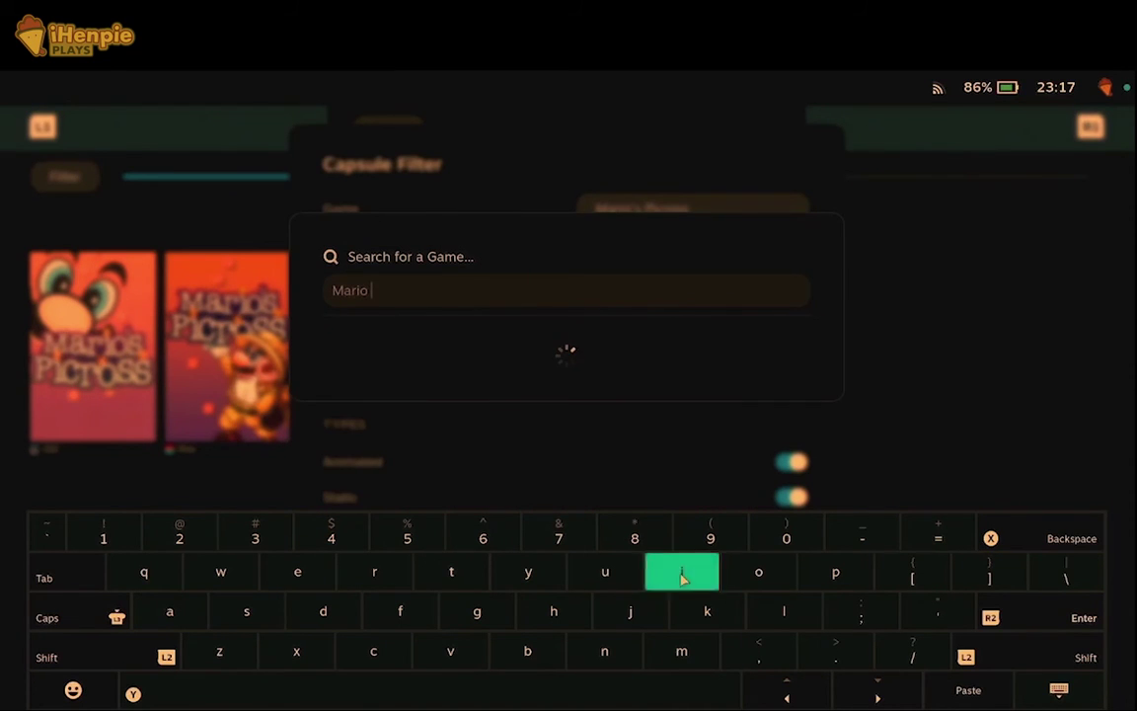
click(681, 577)
click(247, 612)
click(445, 653)
click(1062, 535)
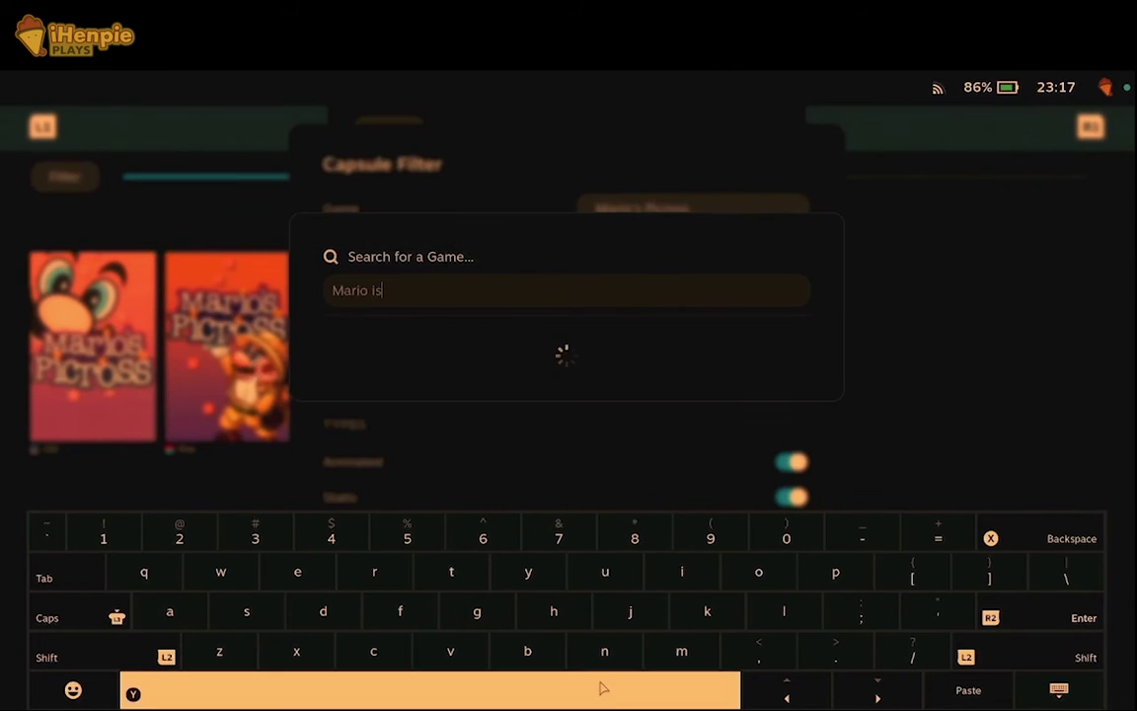
click(603, 687)
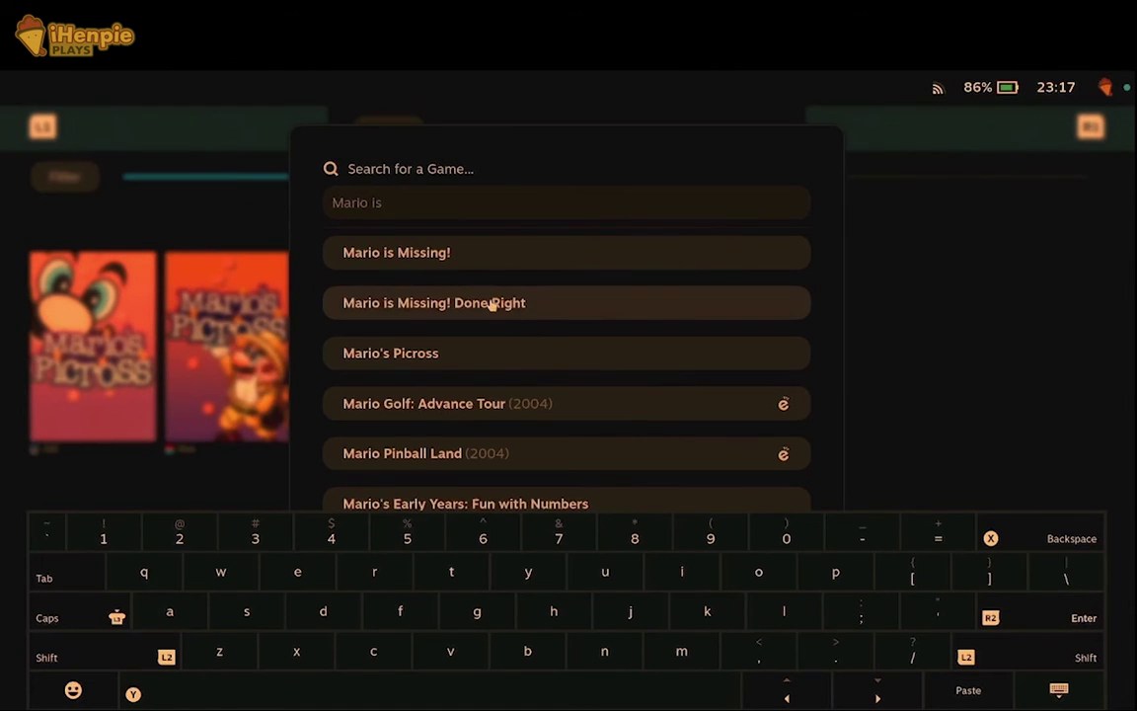
Set the artwork filter's game to "Mario is Missing! Done Right" and view its capsules
click(490, 306)
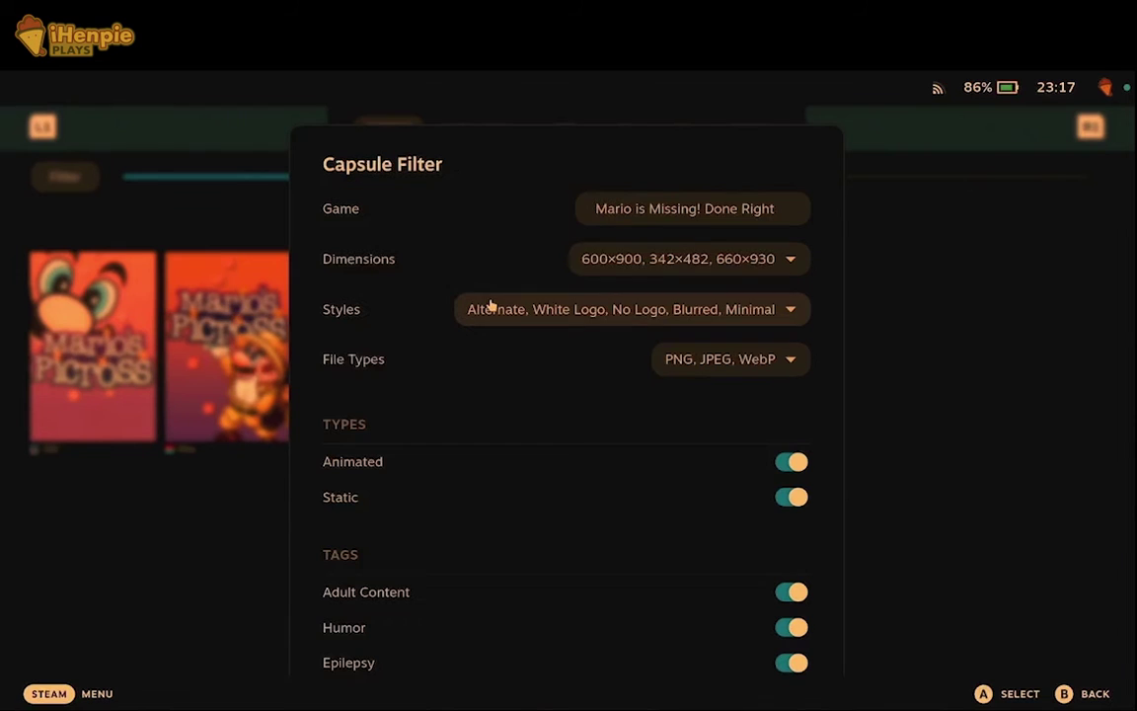
scroll(706, 436, down, 2)
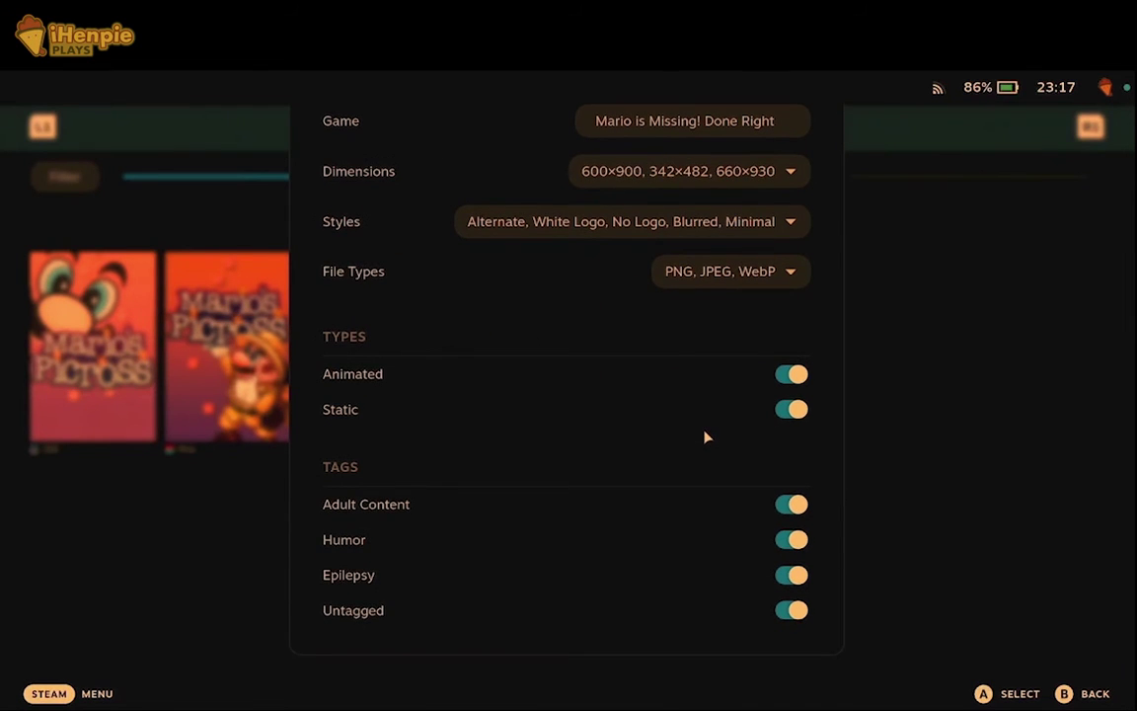
click(898, 441)
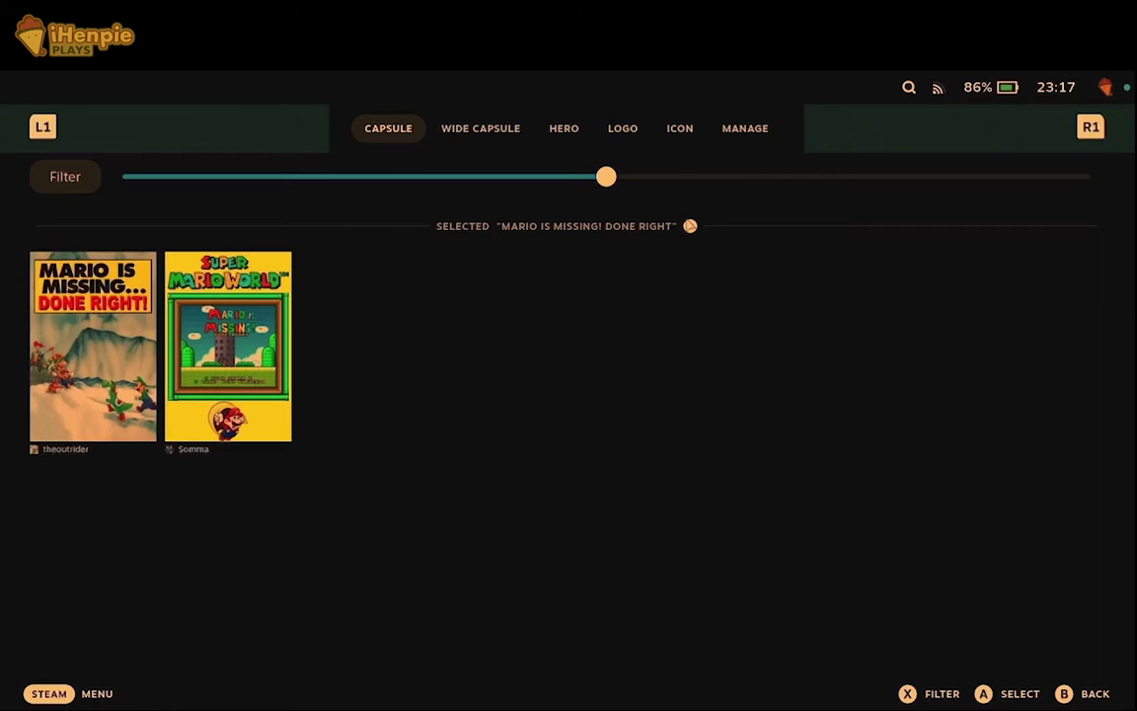
Set the artwork filter's game to "Mario is Missing!" and return to the capsule results
key(x)
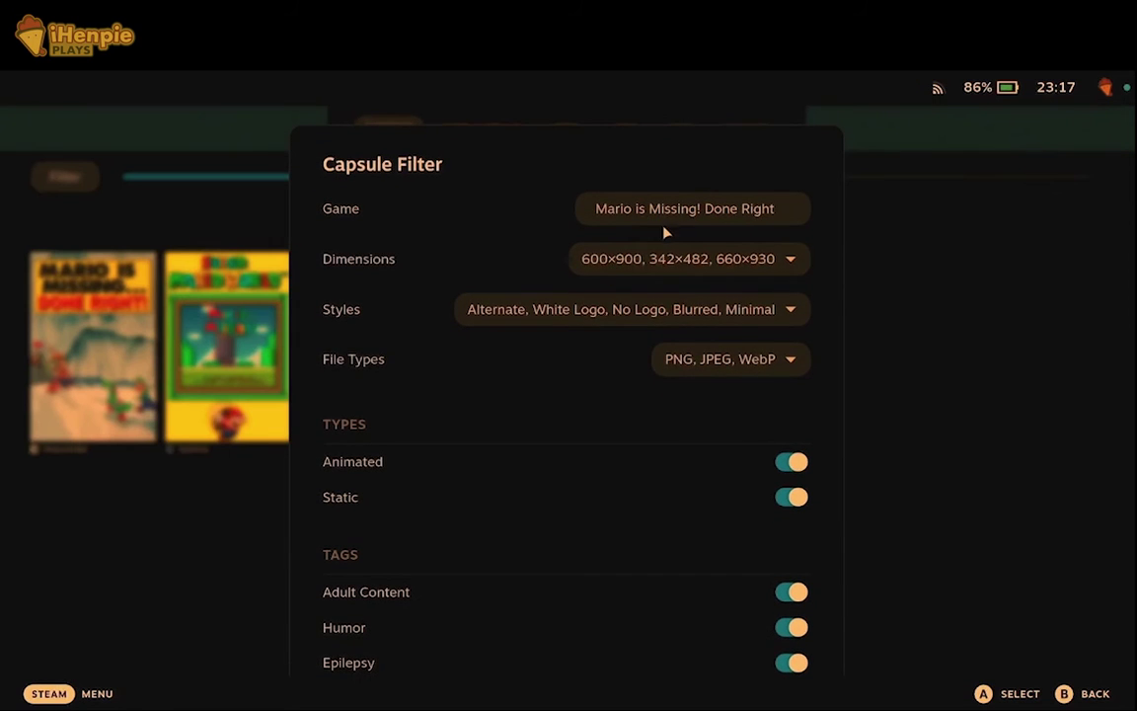
click(674, 214)
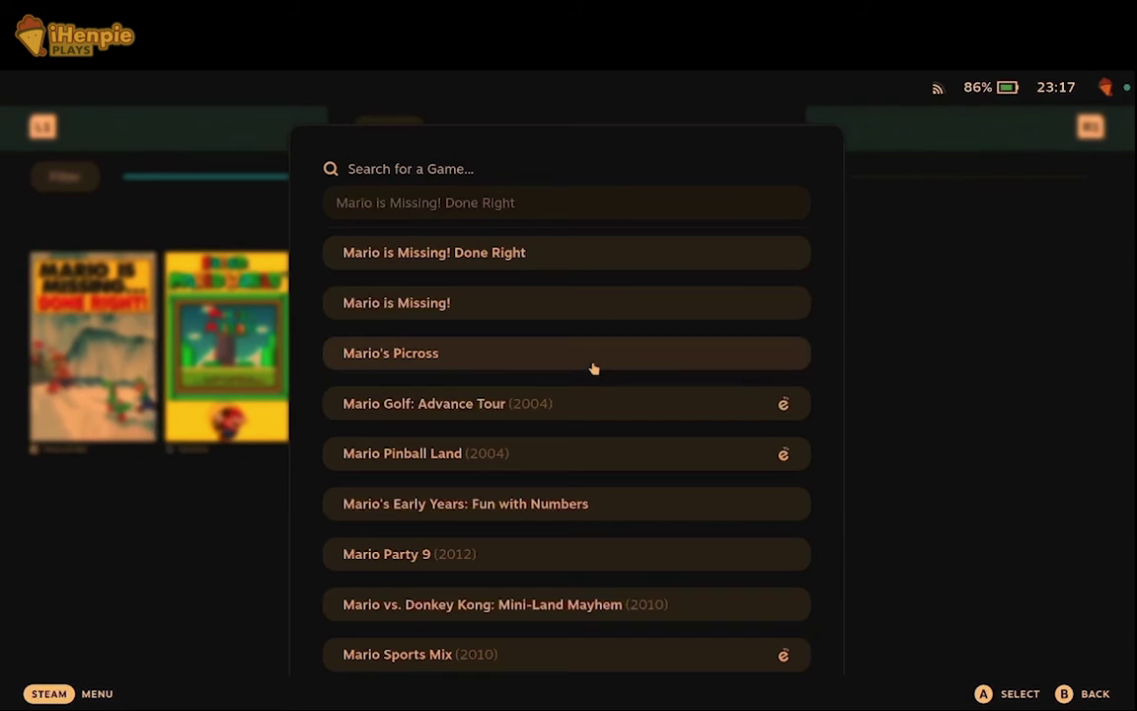
click(556, 317)
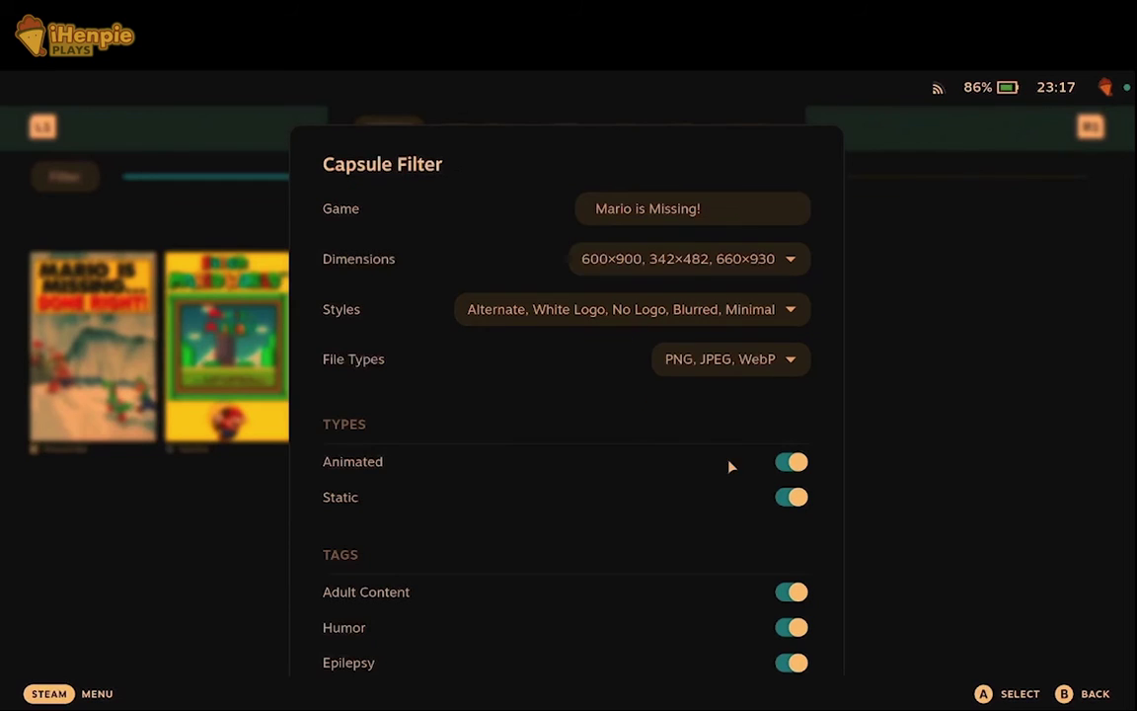
click(913, 487)
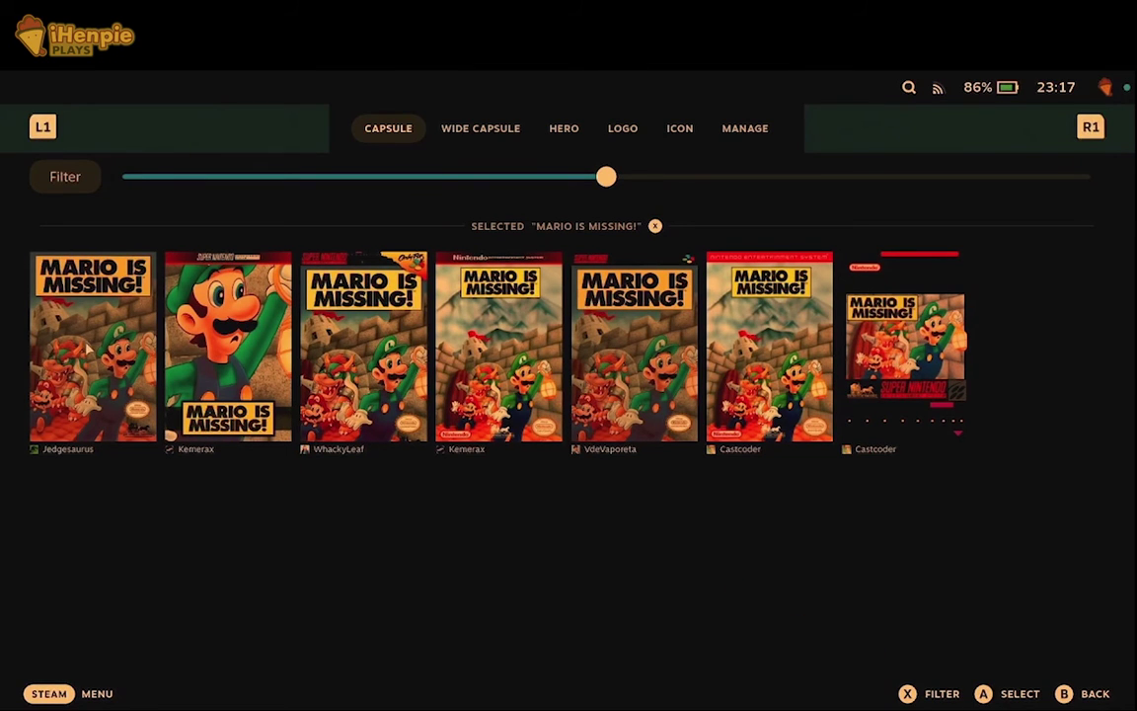
Apply the first "Mario is Missing!" capsule and the first wide capsule to MARIO.EXE
click(102, 355)
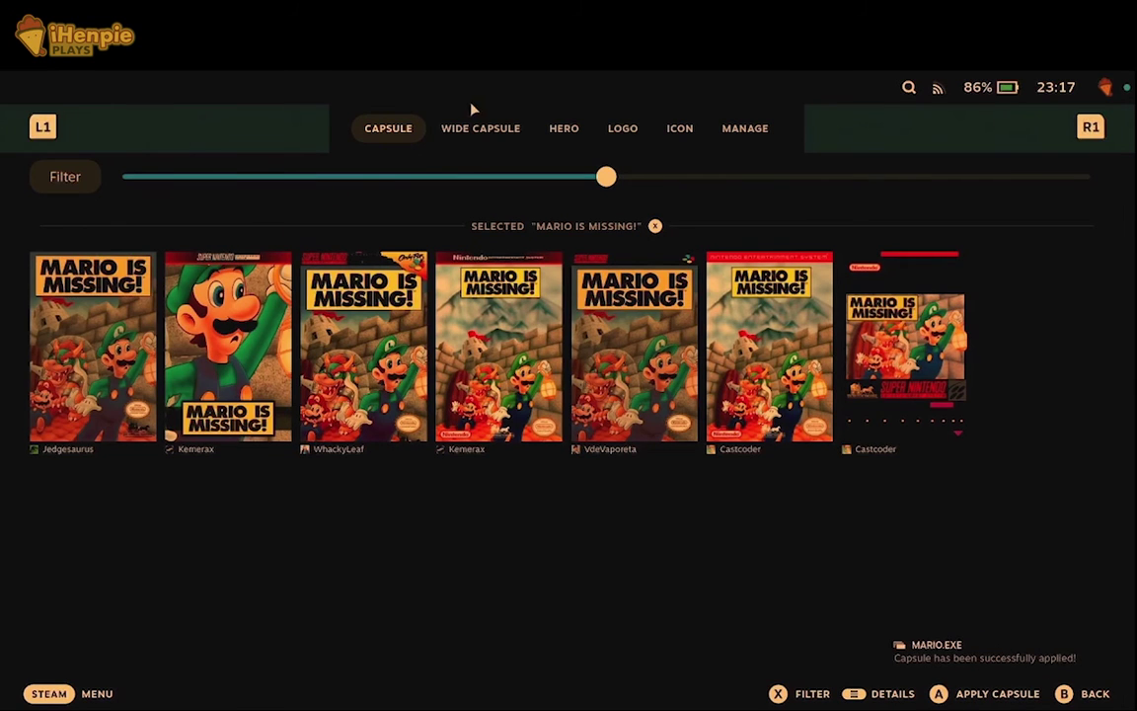
click(481, 128)
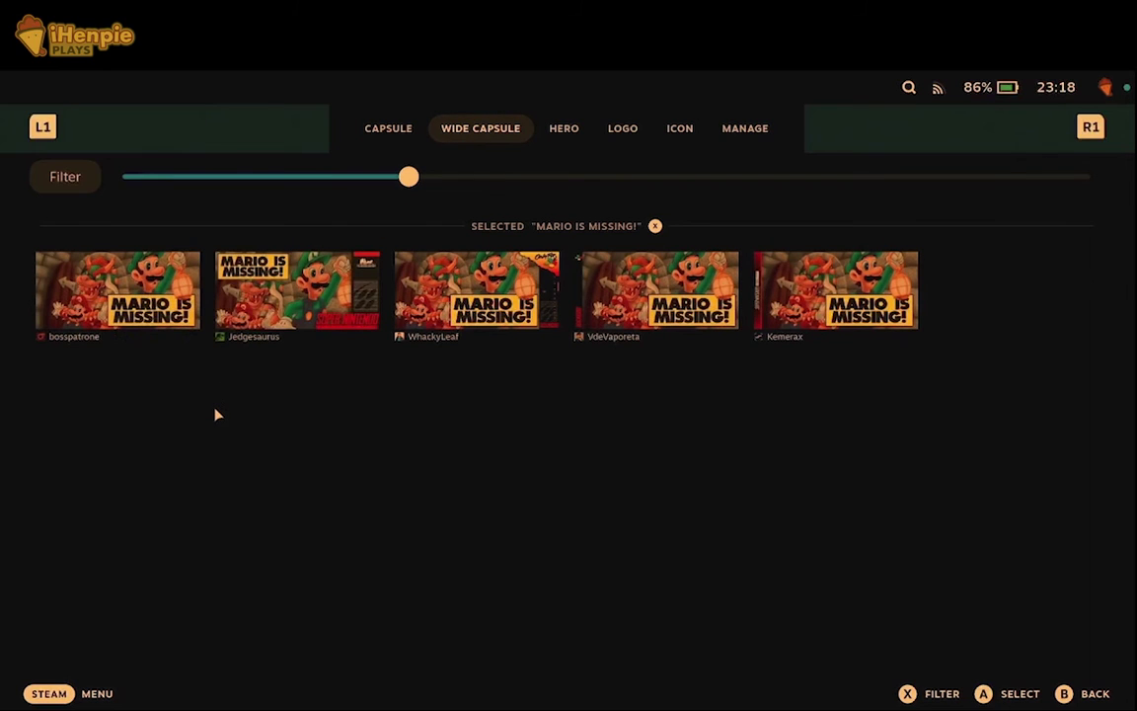
click(178, 305)
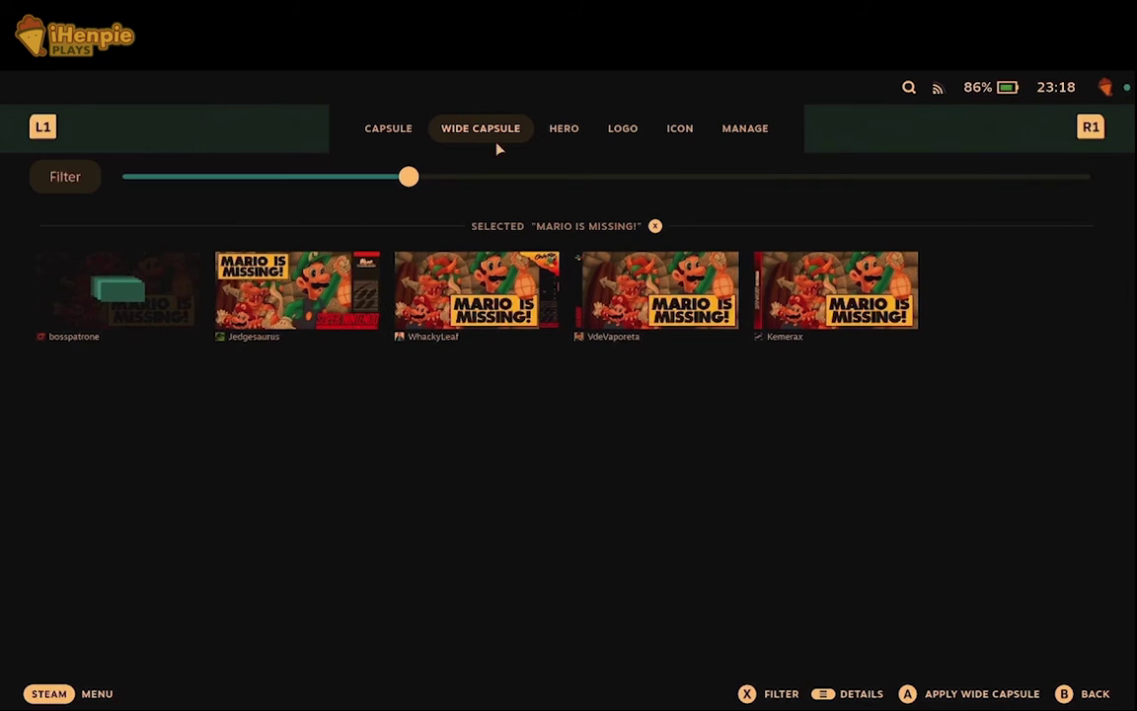
Apply the hero image of Luigi holding a lantern and the first yellow "Mario is Missing!" logo to MARIO.EXE
click(566, 131)
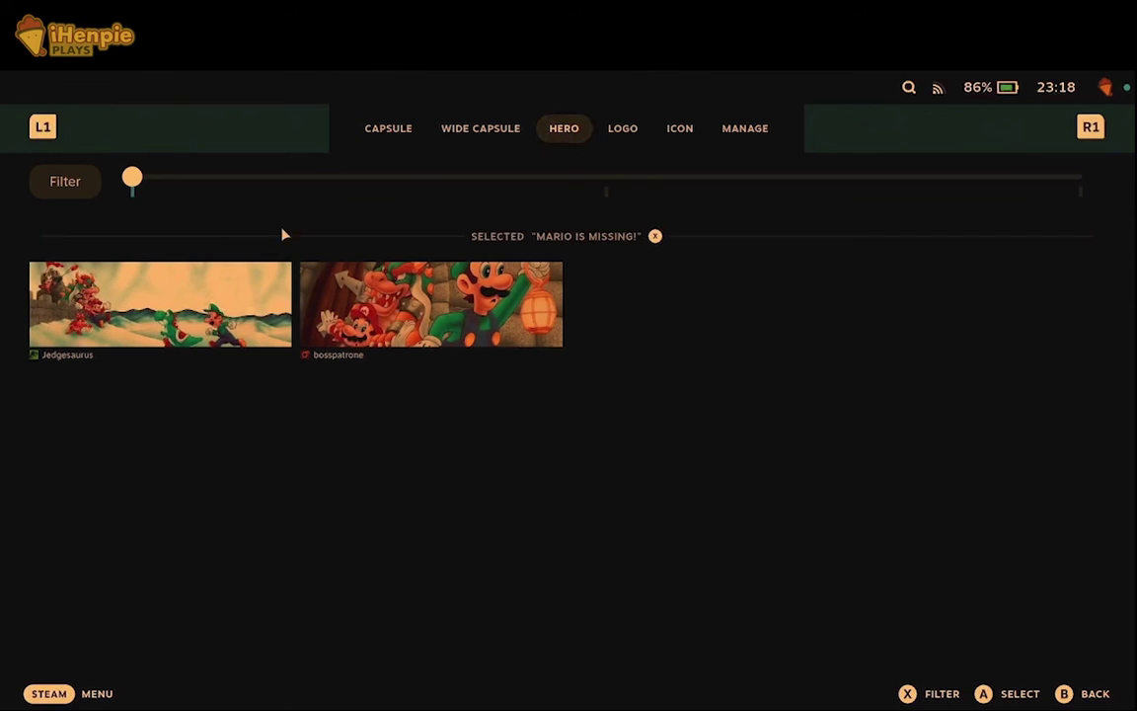
click(348, 317)
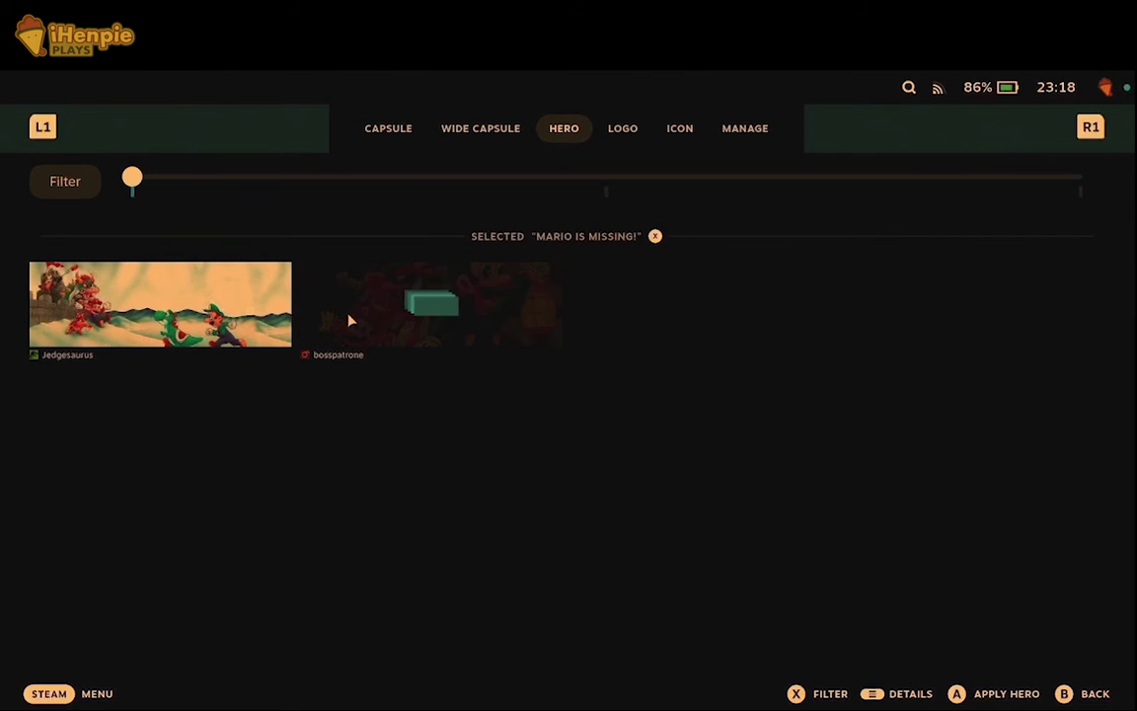
click(623, 130)
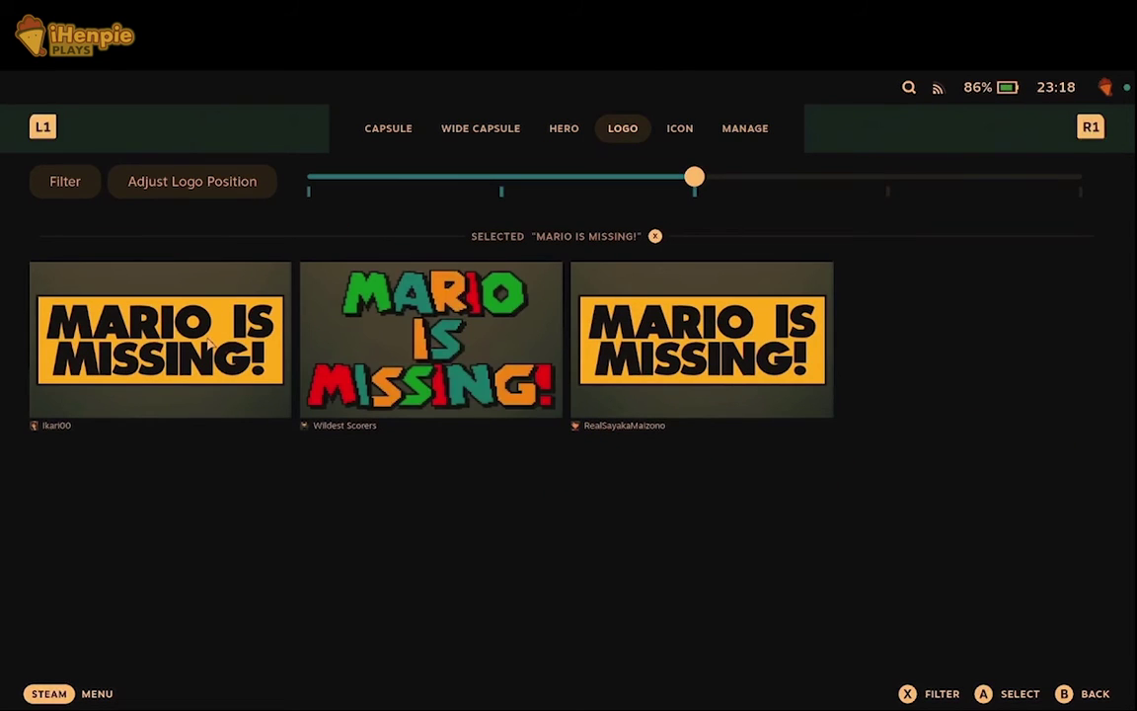
click(208, 340)
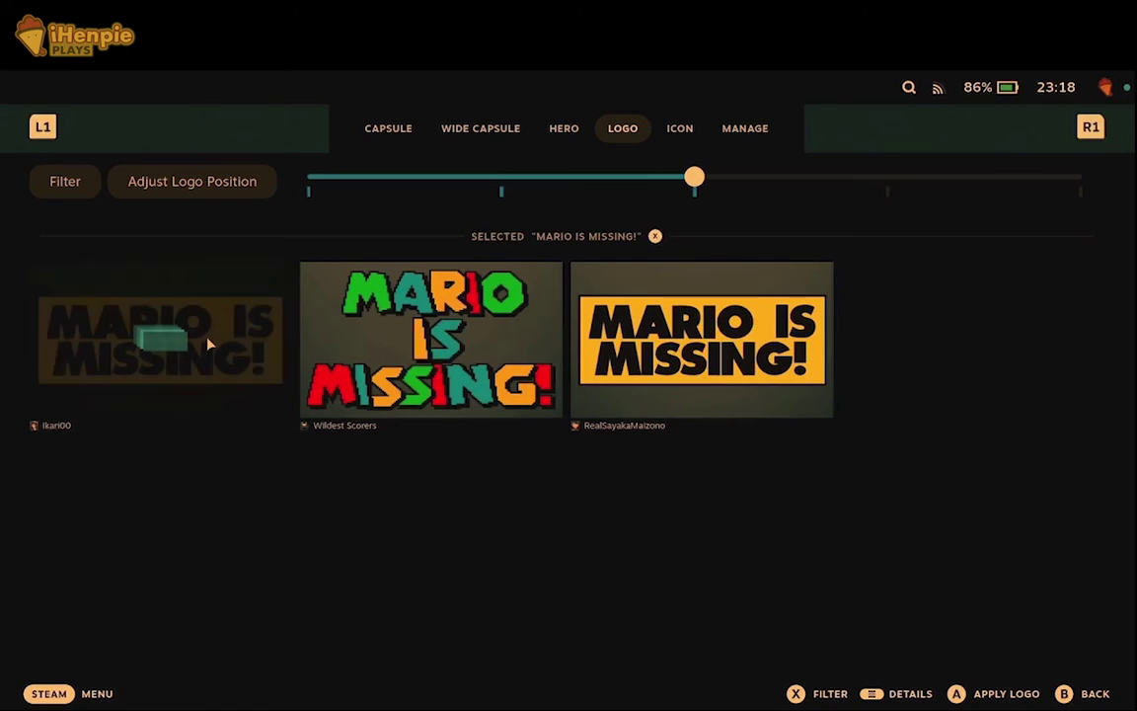
Apply the only available Mario icon to MARIO.EXE and postpone the Steam restart
click(681, 129)
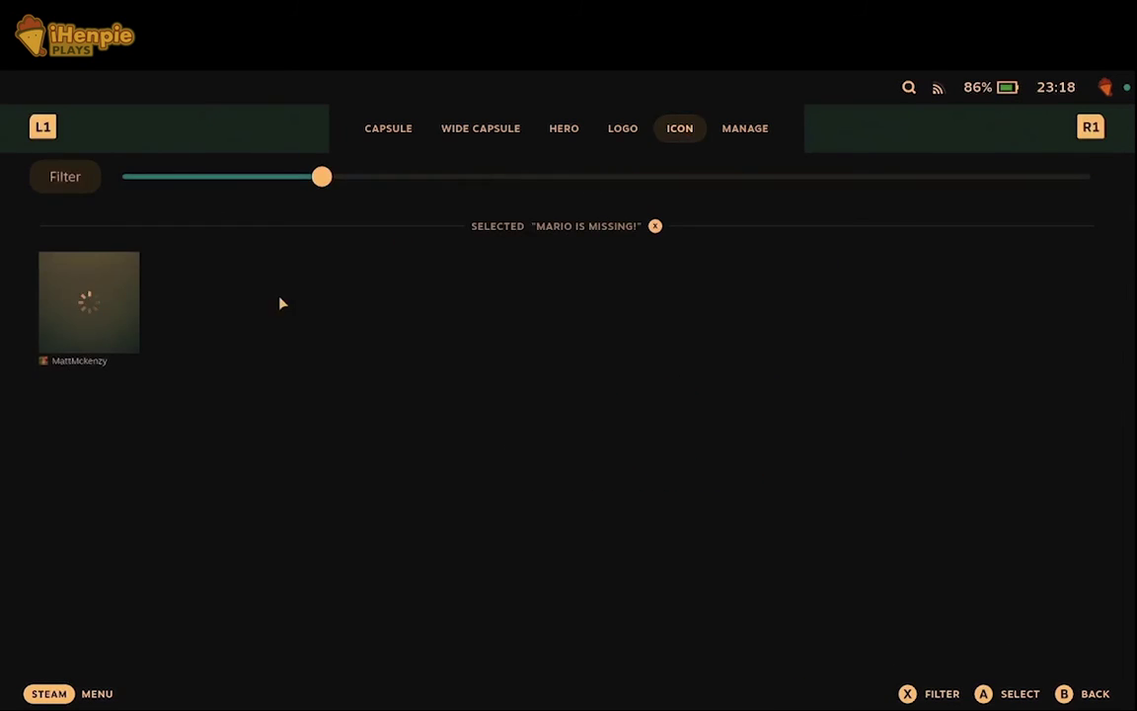
click(114, 305)
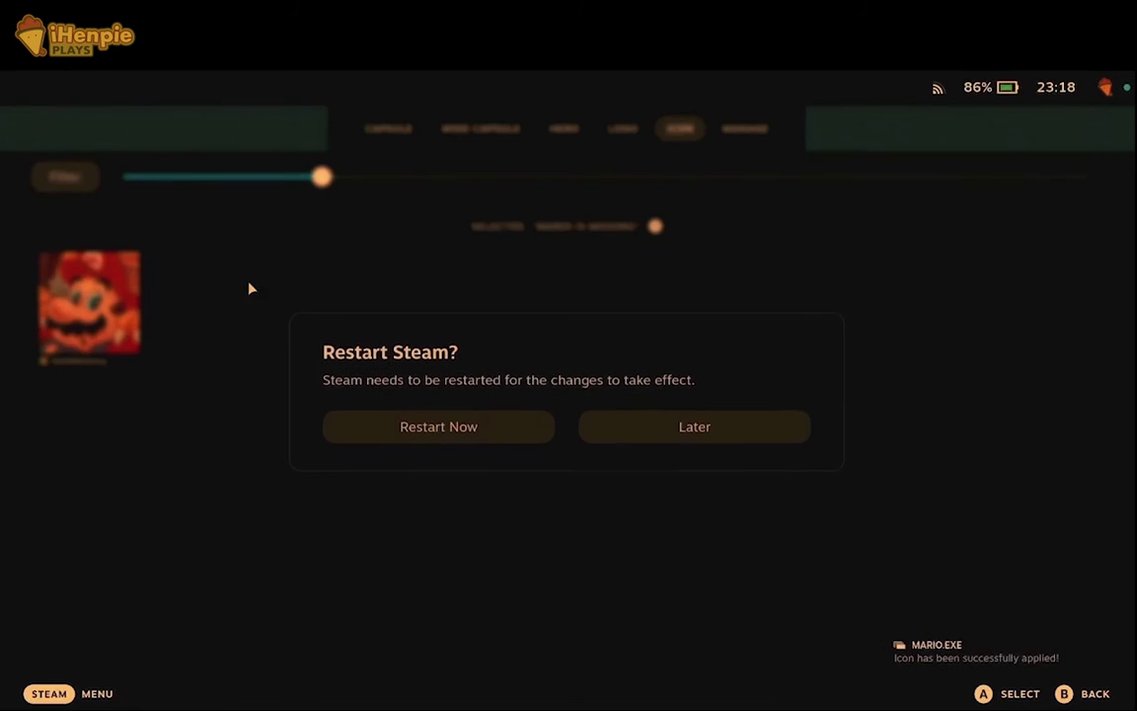
click(648, 423)
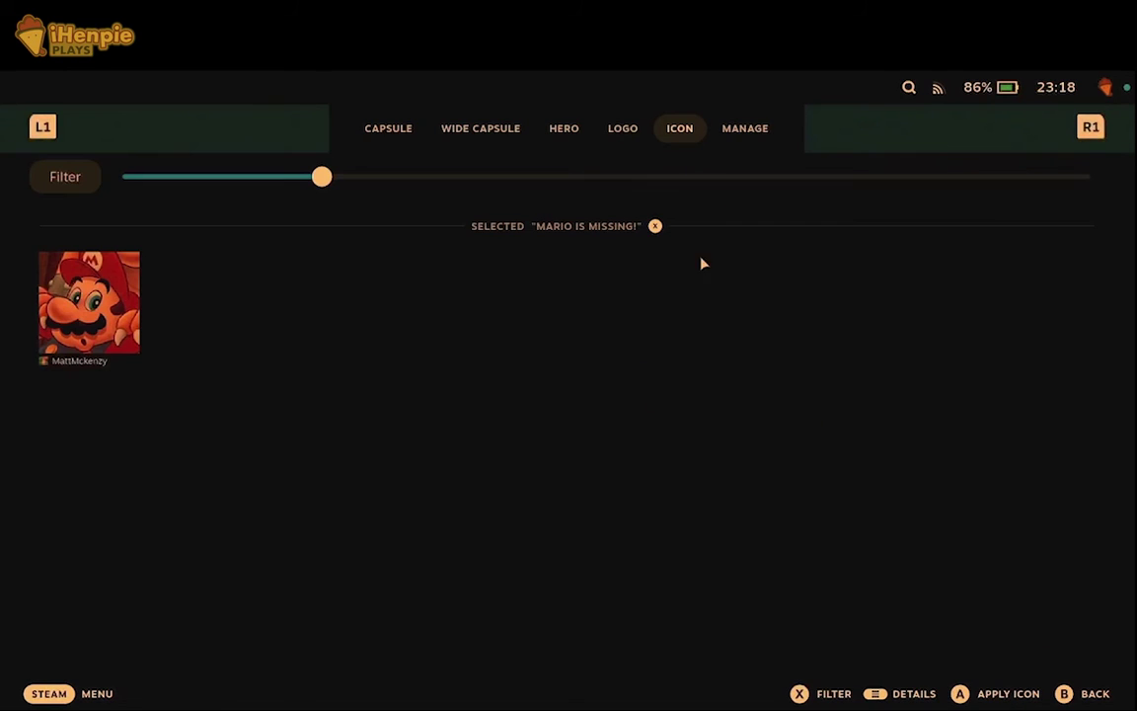
Review the artwork currently assigned to MARIO.EXE, down to its hero image, and return to the home screen
click(738, 130)
scroll(596, 380, down, 5)
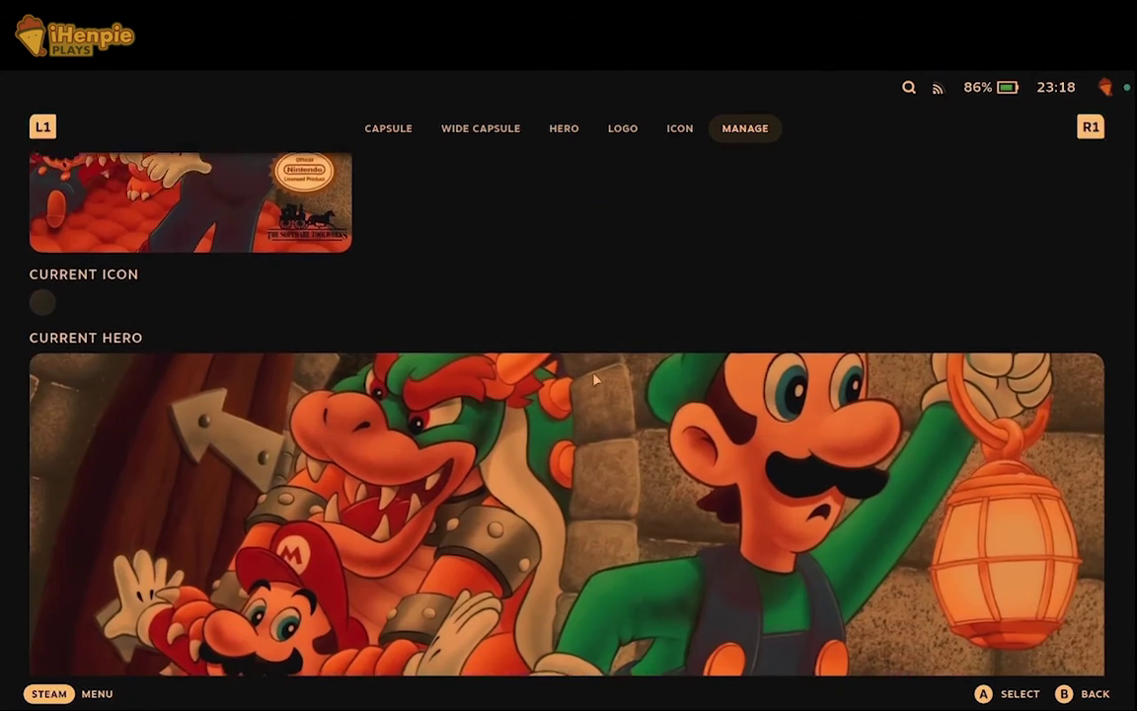
scroll(595, 380, down, 1)
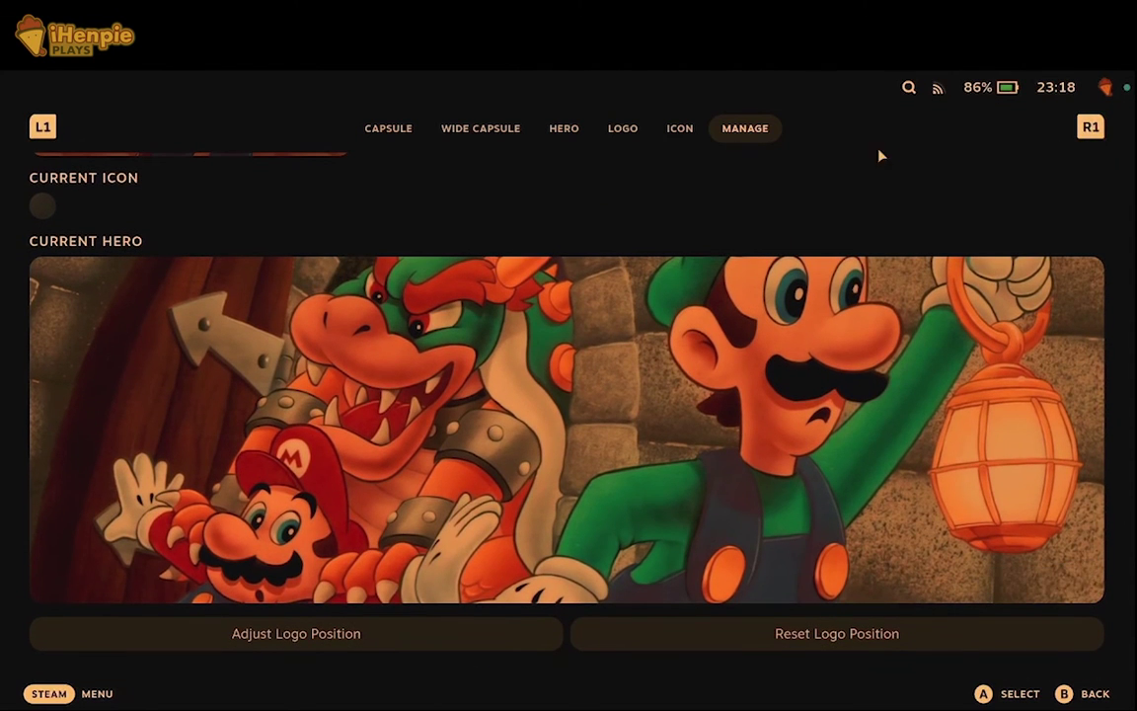
click(1109, 694)
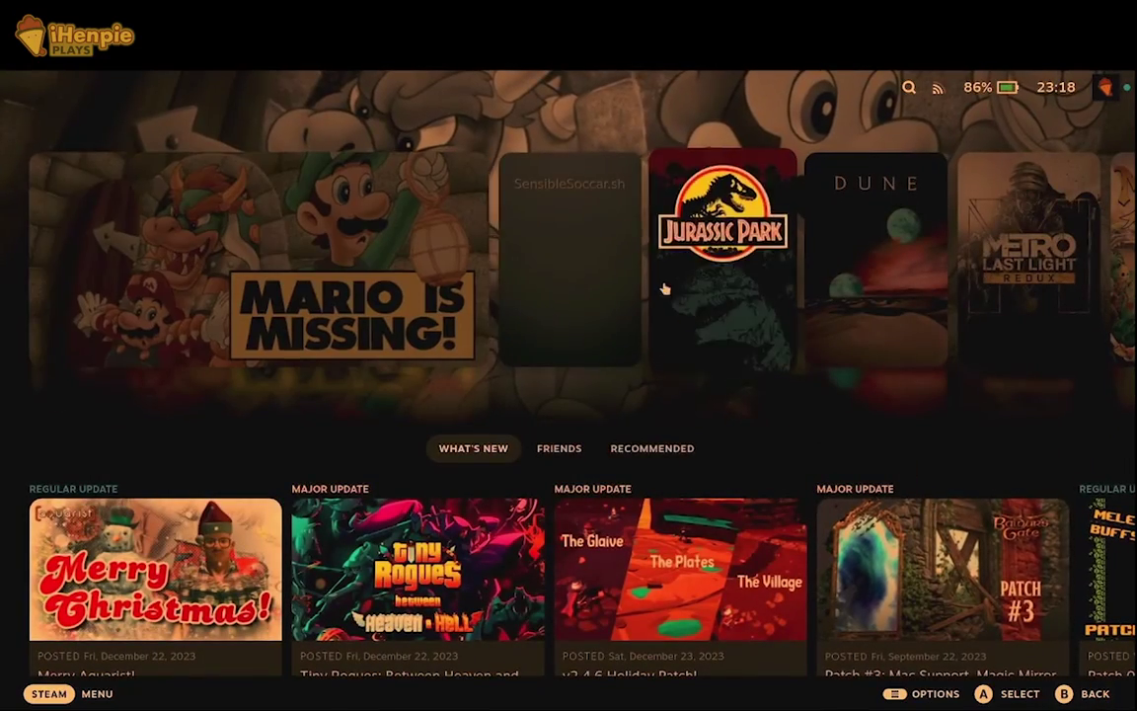
Start changing the artwork of SensibleSoccar.sh, search for "Sensible Soccar" and select "Sensible Soccer 92/93" as the game
right_click(553, 274)
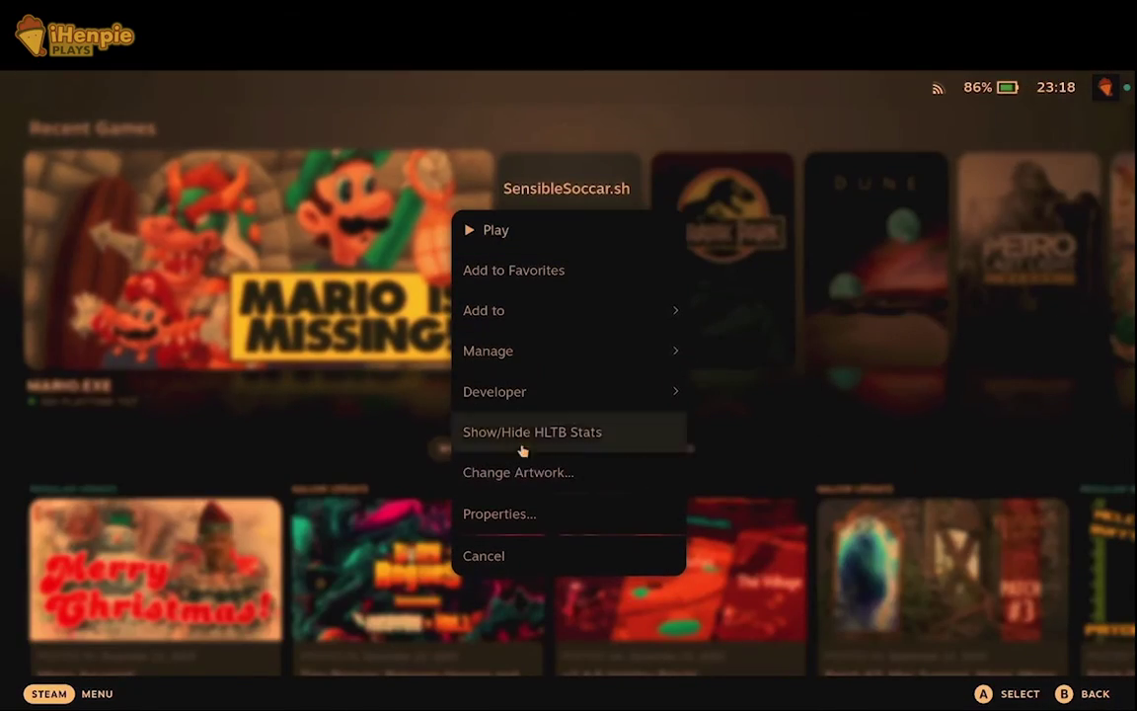
click(558, 472)
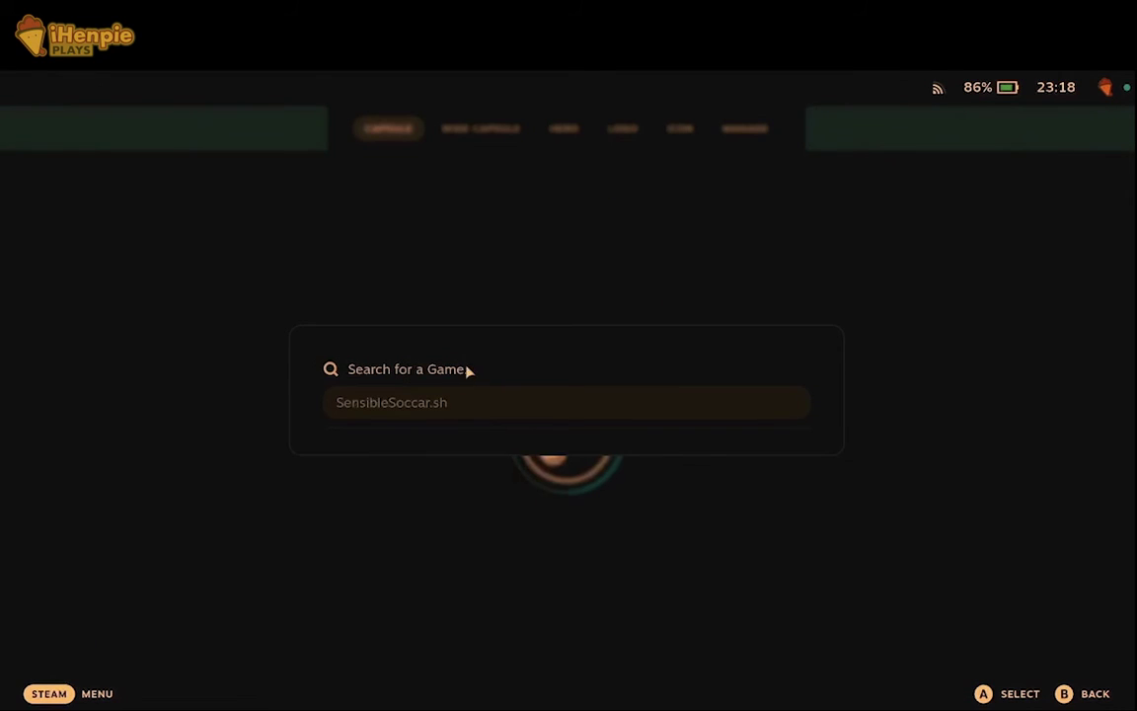
click(470, 400)
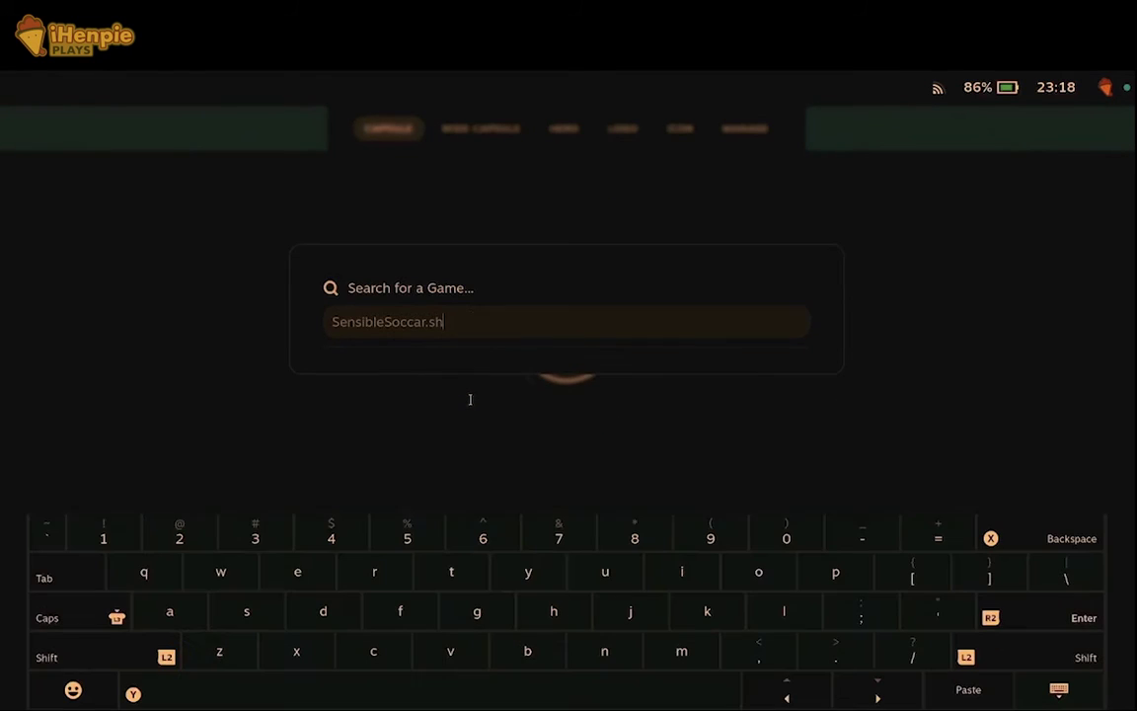
key(BackSpace)
key(BackSpace)
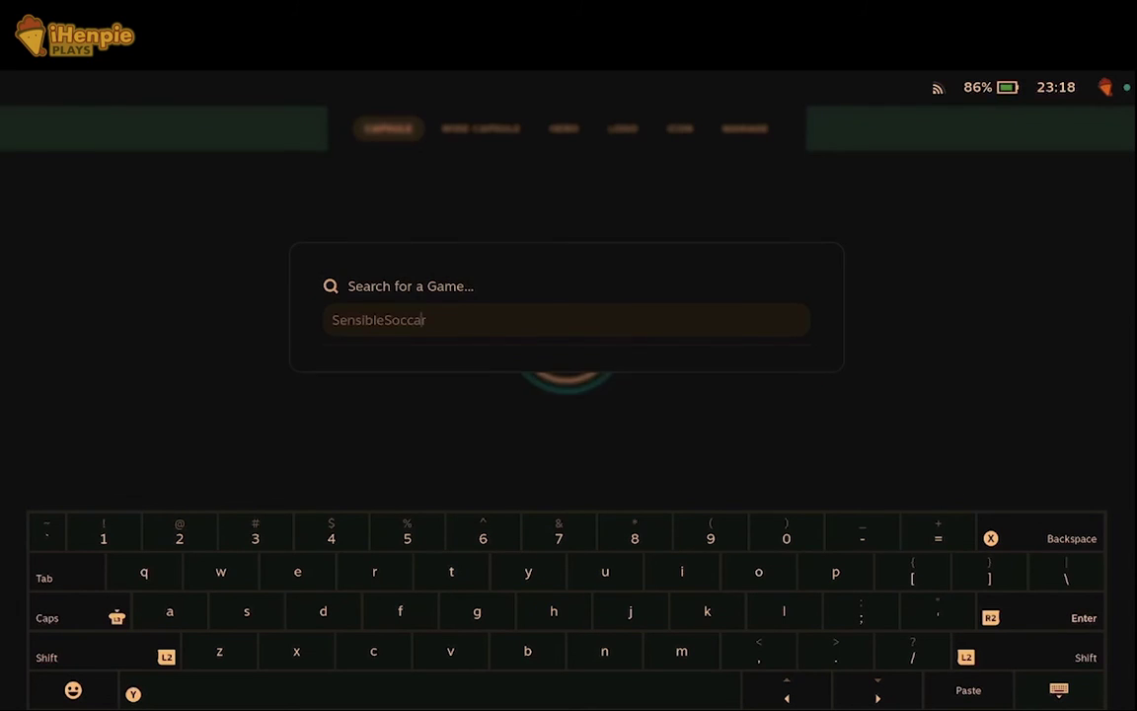
key(Left)
key(Left)
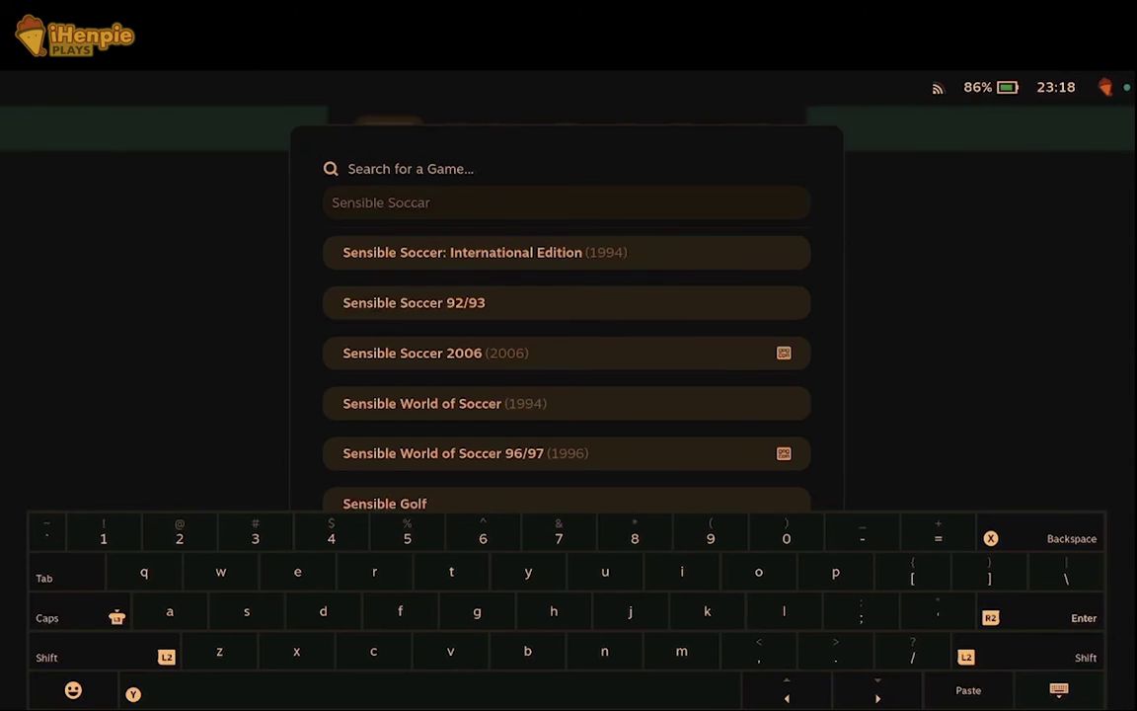
key(Escape)
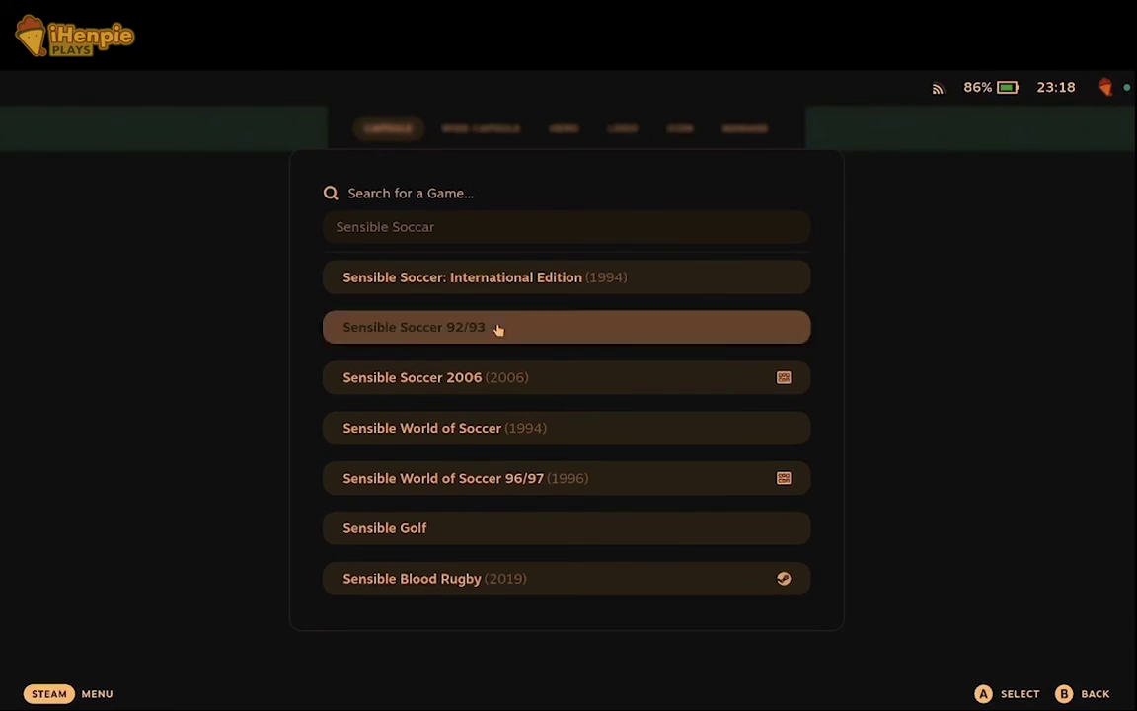
click(501, 326)
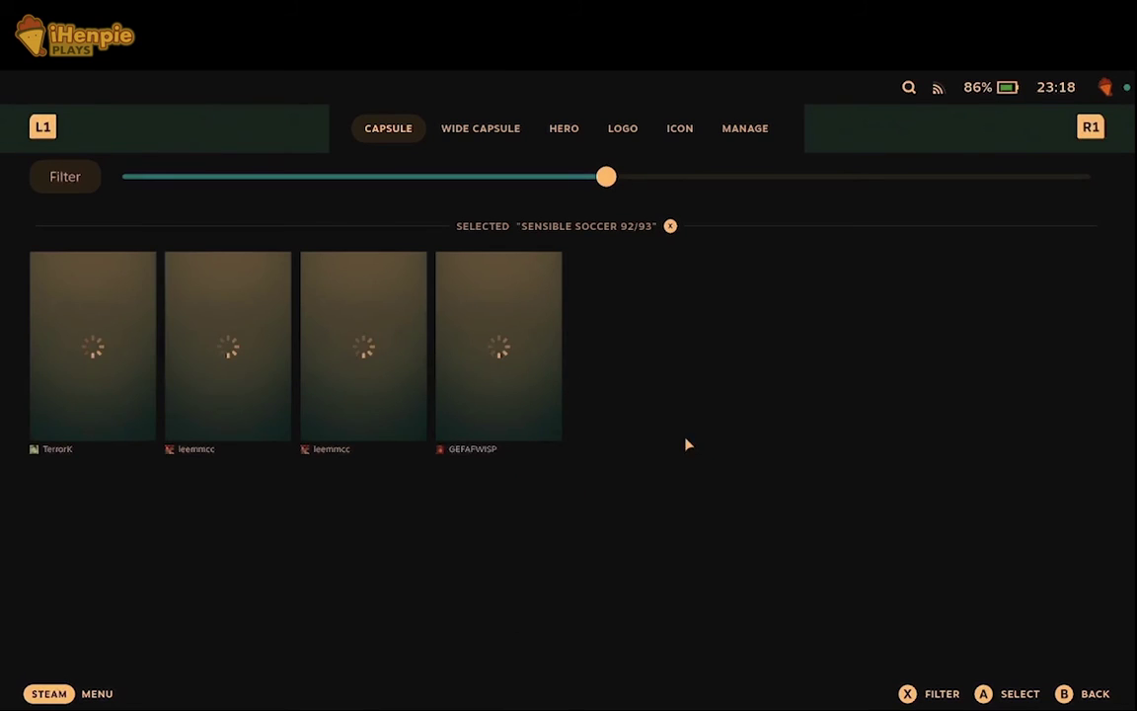
Apply the first Sensible Soccer capsule and the wide capsule of two facing players to SensibleSoccar.sh
mouse_move(110, 346)
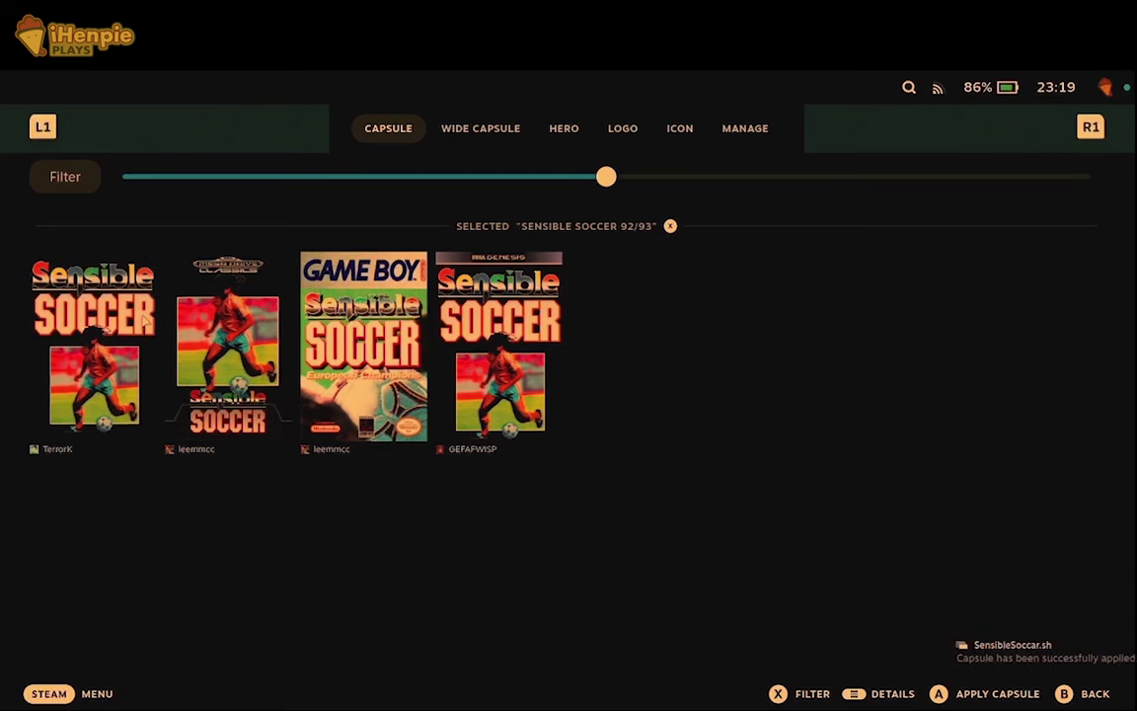
click(485, 137)
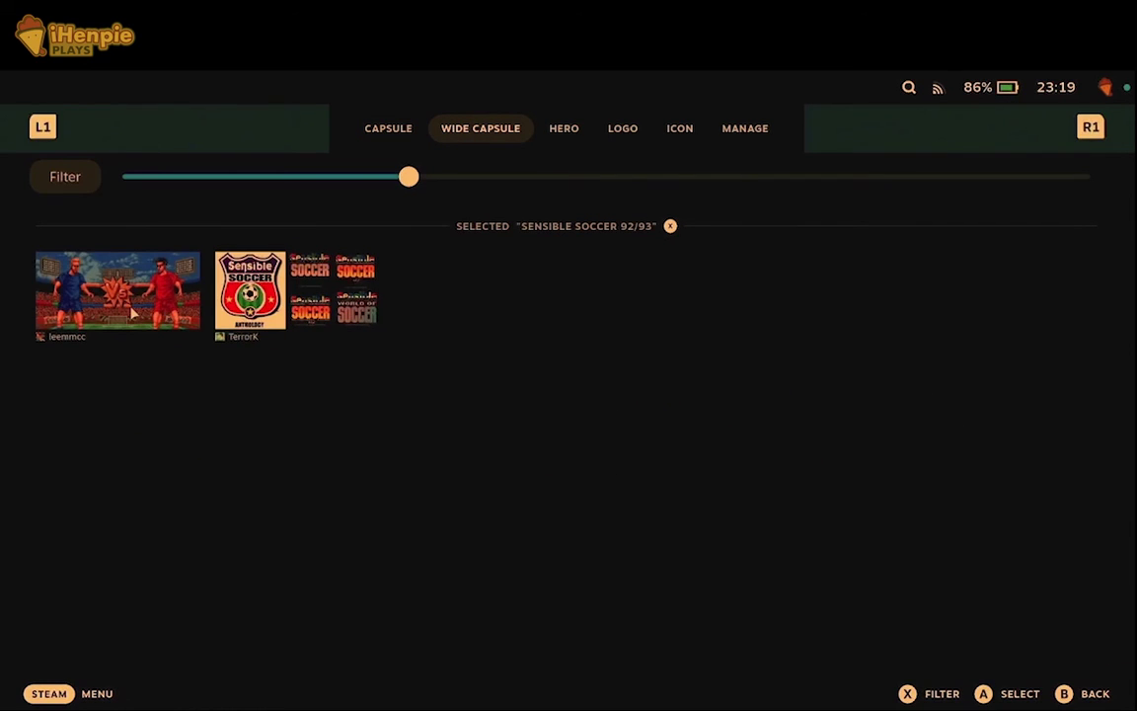
click(133, 312)
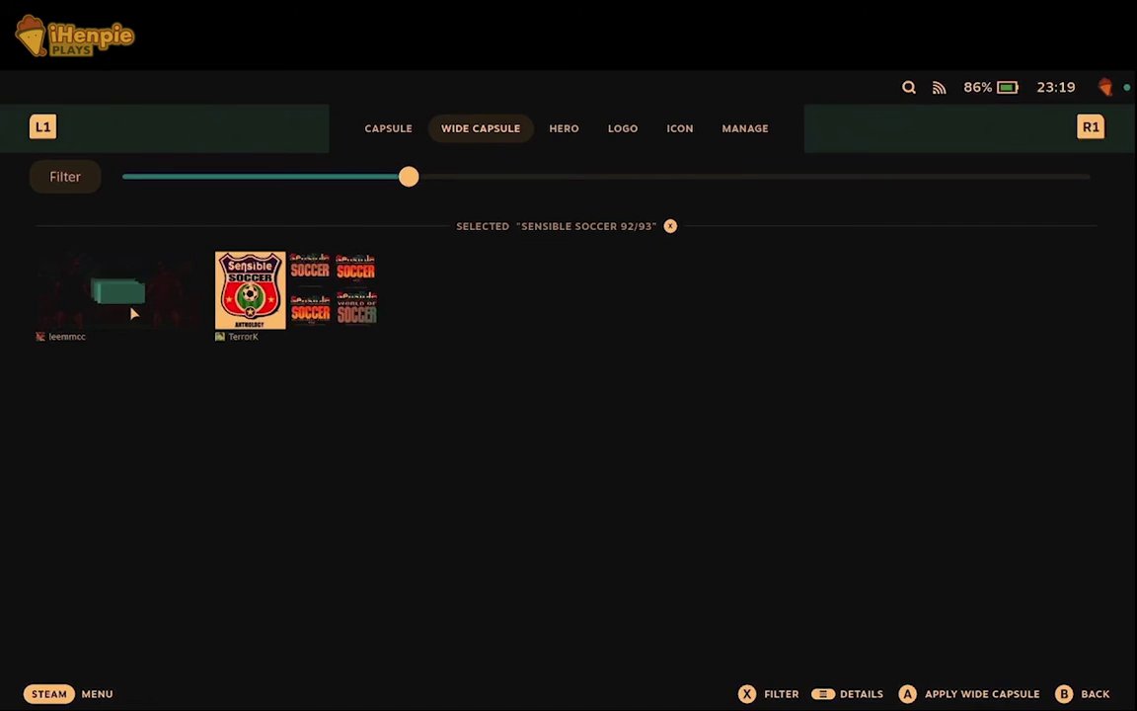
Apply the only hero image and the first Sensible Soccer logo to SensibleSoccar.sh, check for icons and return to the home screen
click(564, 129)
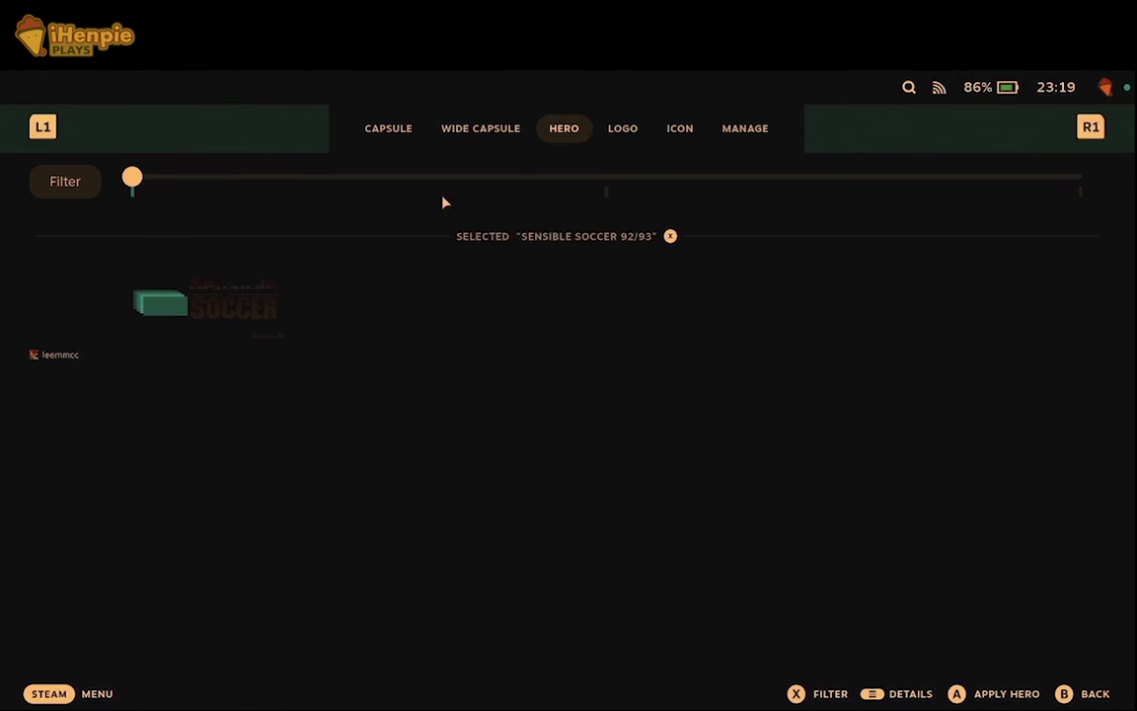
click(621, 129)
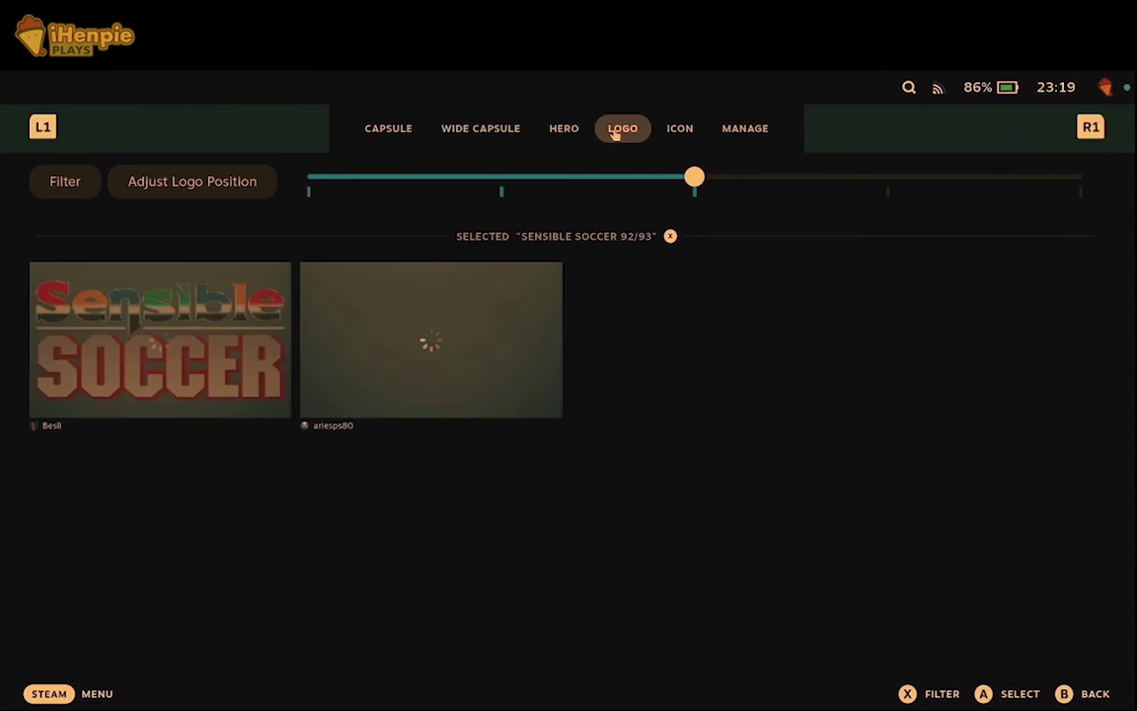
click(214, 332)
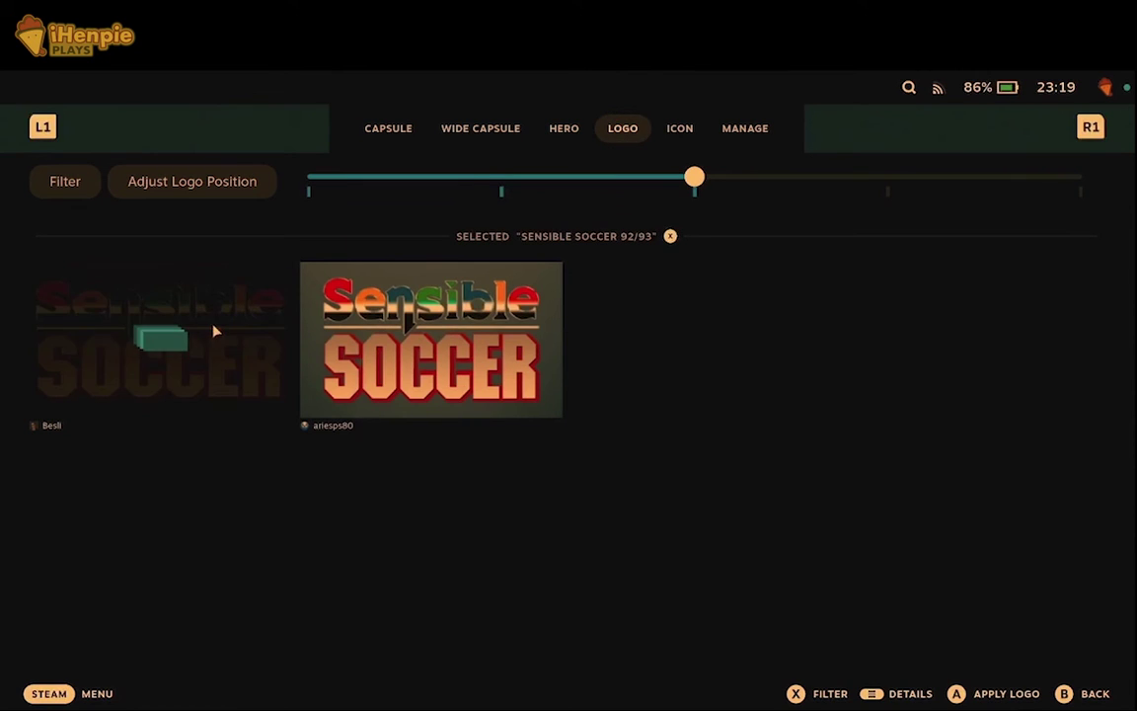
click(683, 133)
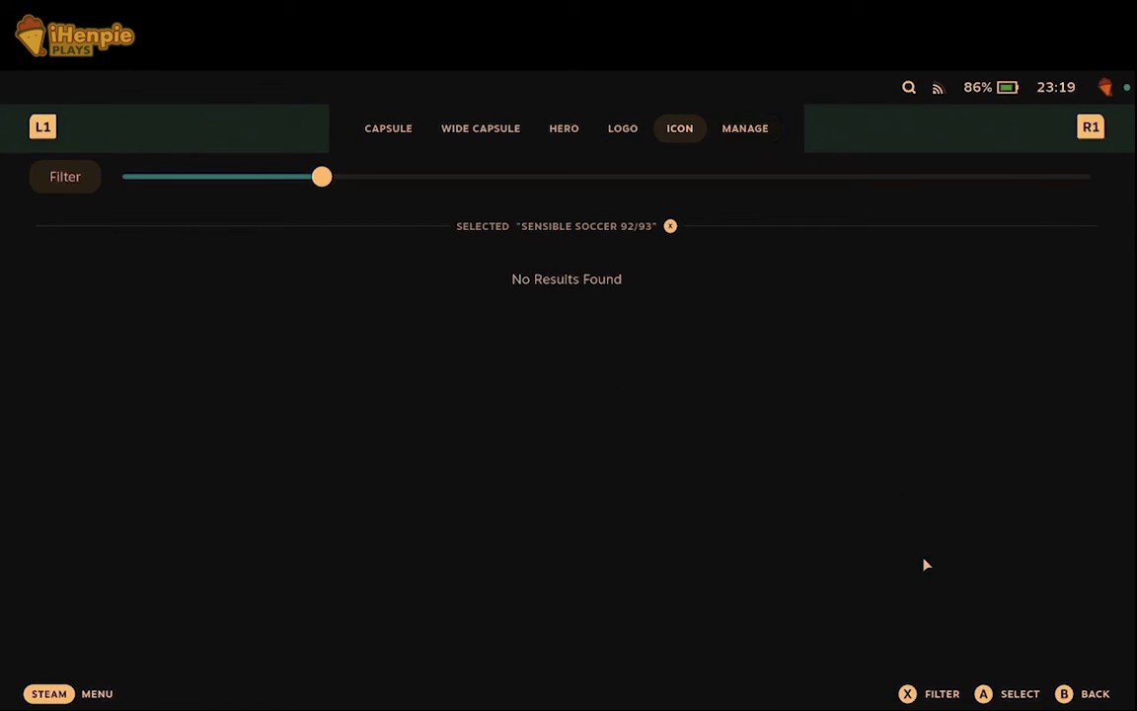
key(Escape)
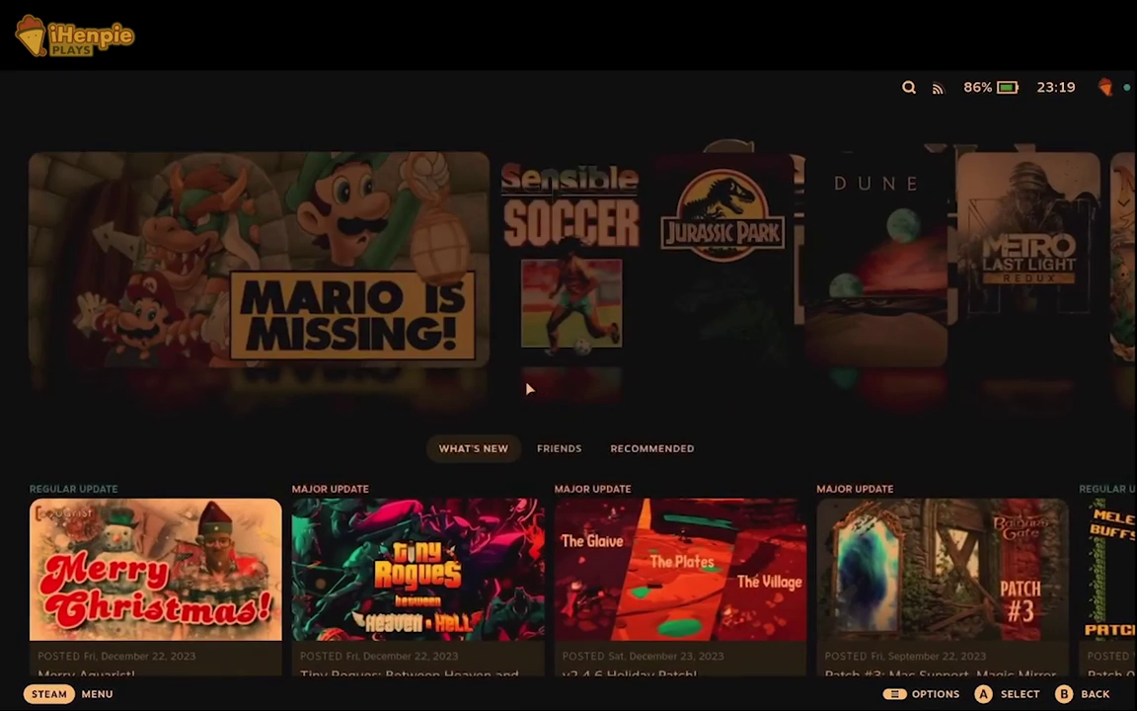
Rename the MARIO.EXE shortcut to "Mario is Missing!" in its properties and return to the home screen
right_click(392, 318)
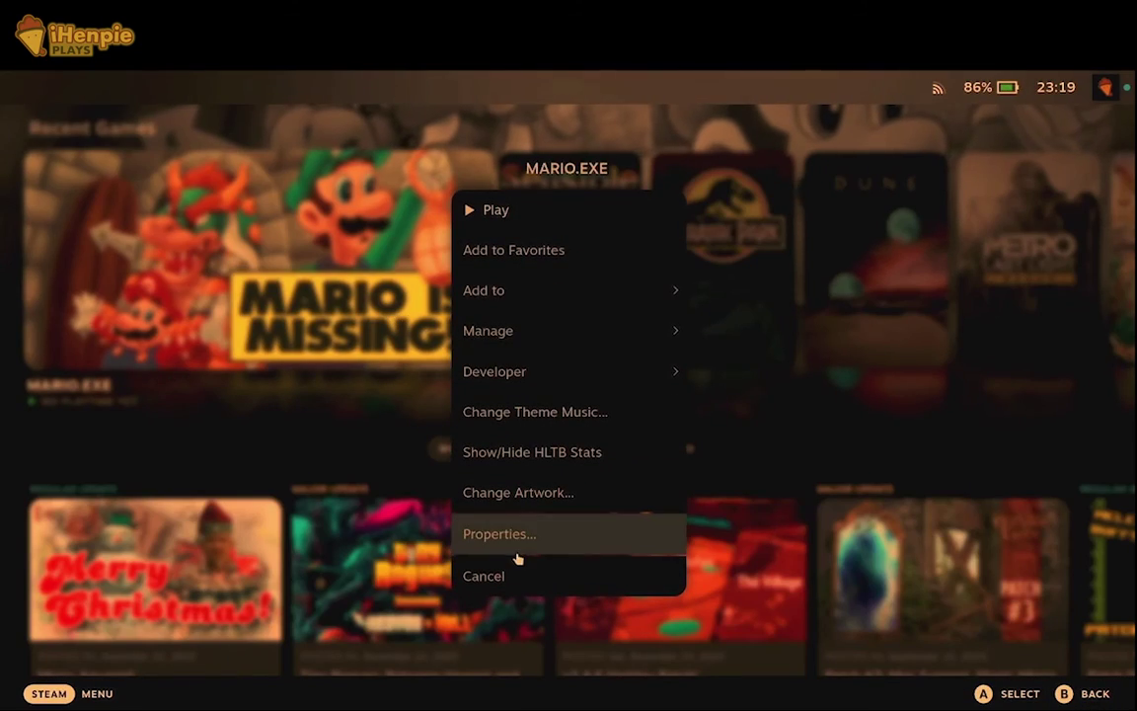
click(525, 540)
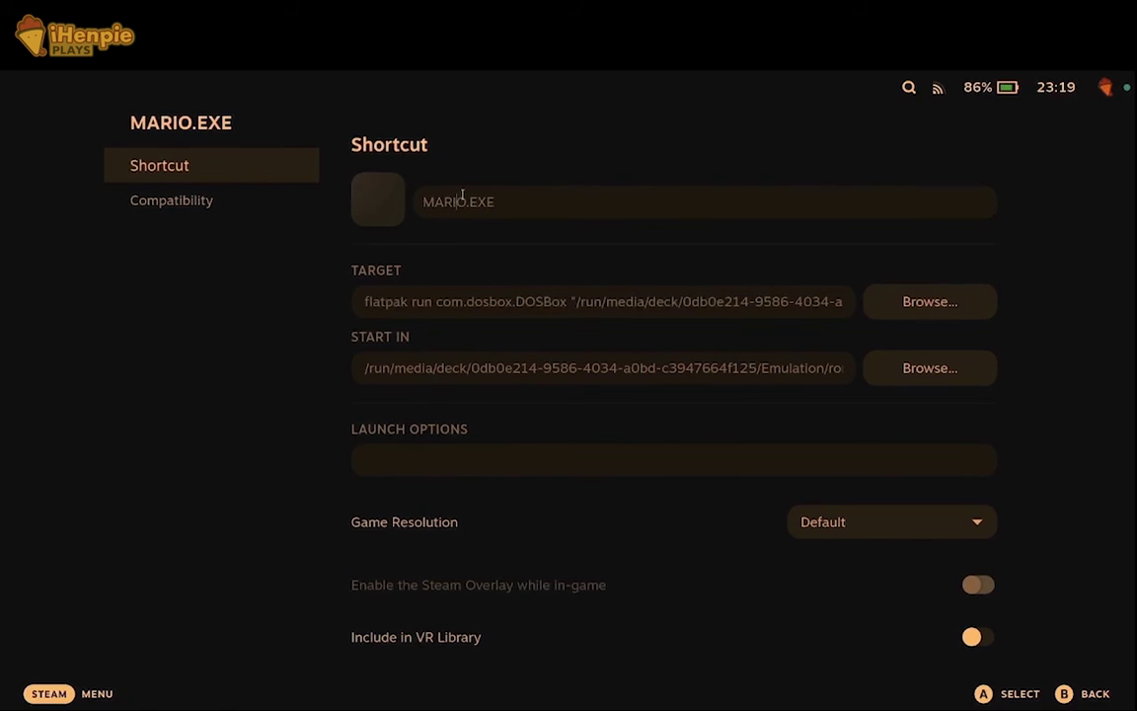
click(492, 202)
drag(464, 209, 412, 208)
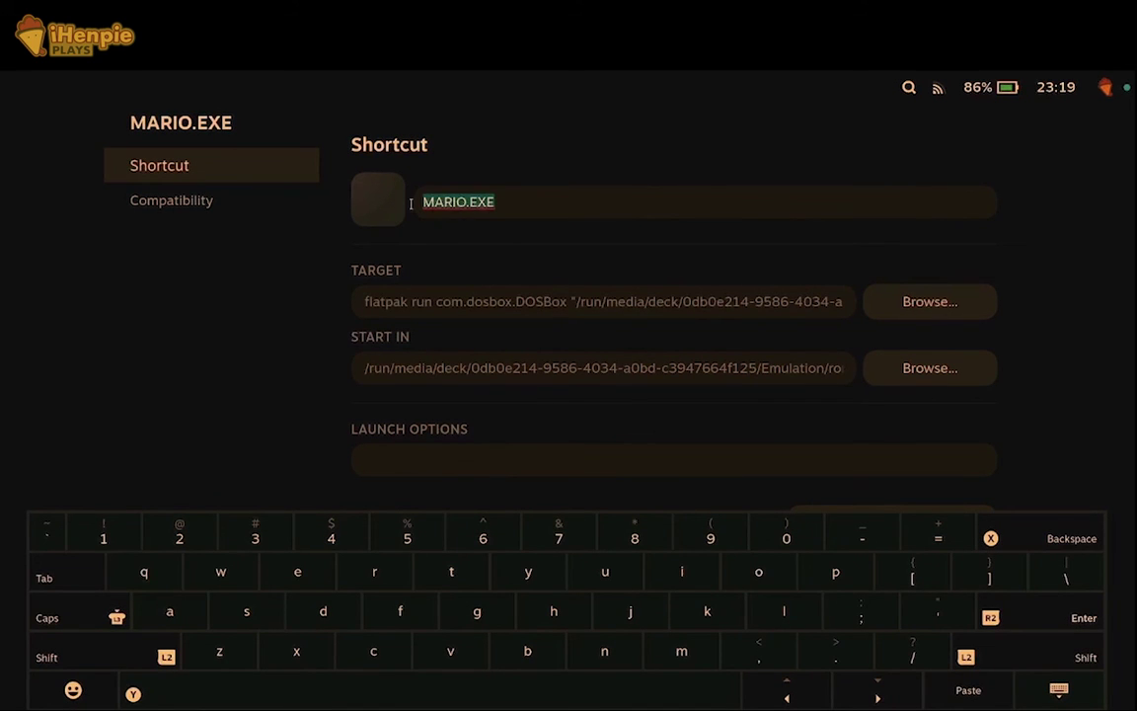
text(Mario is Missing!)
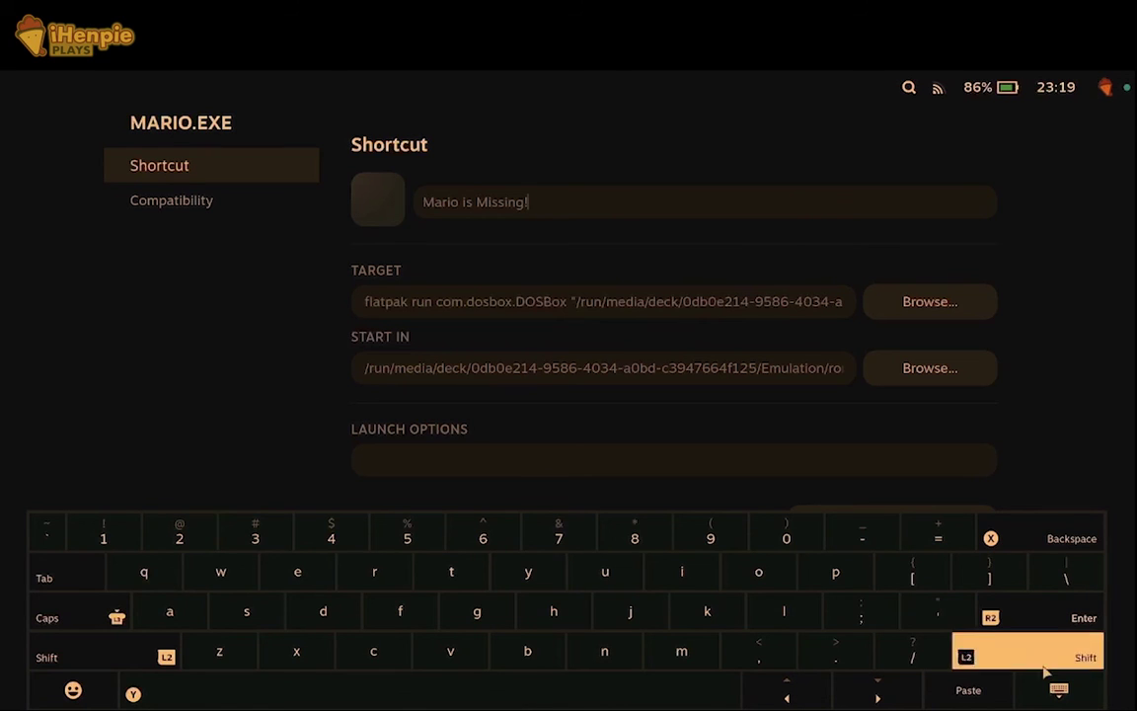
key(Escape)
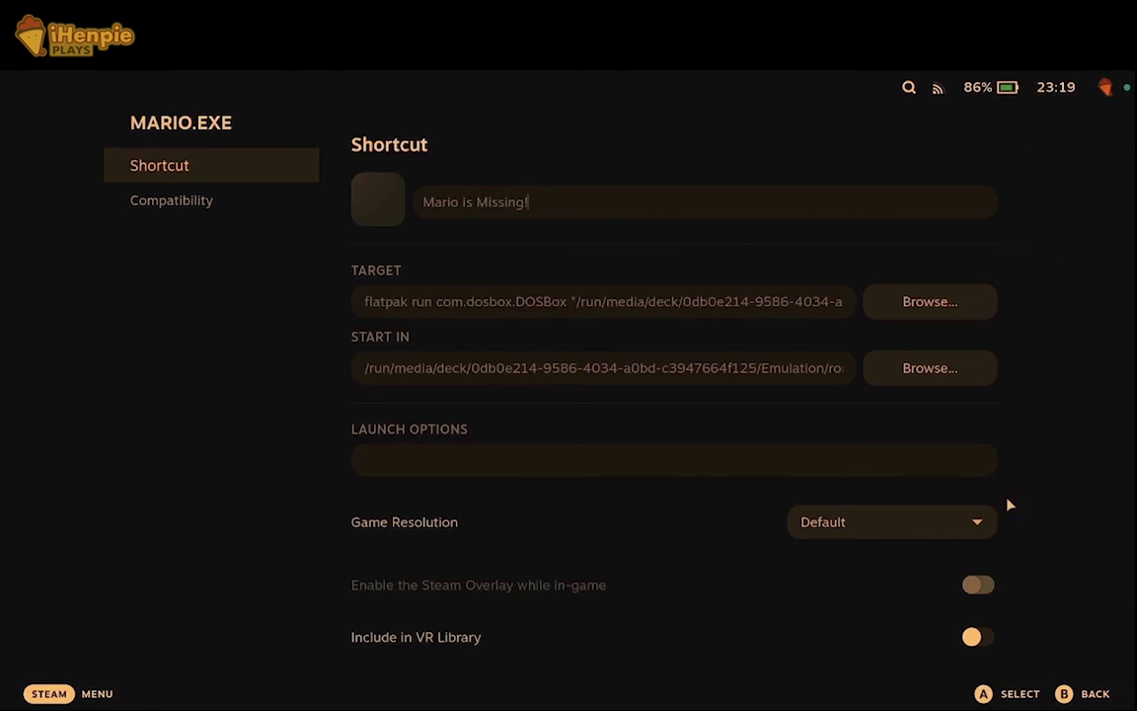
click(1086, 697)
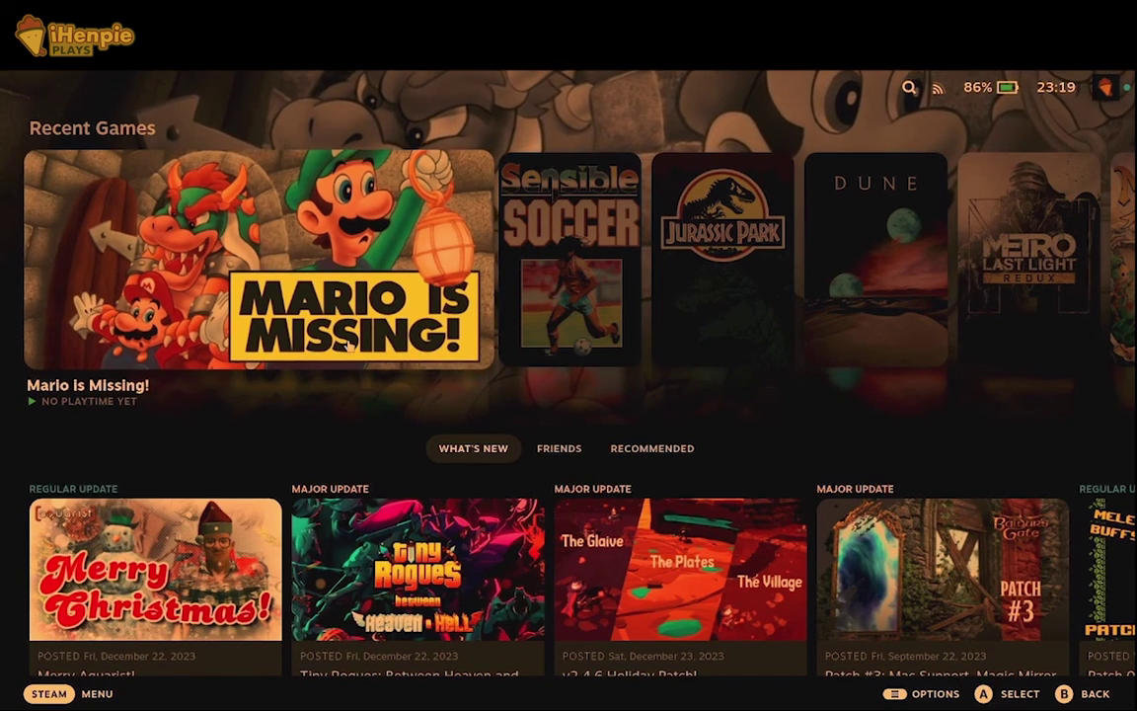
Rename the SensibleSoccar.sh shortcut to "Sensible Soccar" in its properties and return to the home screen
right_click(580, 293)
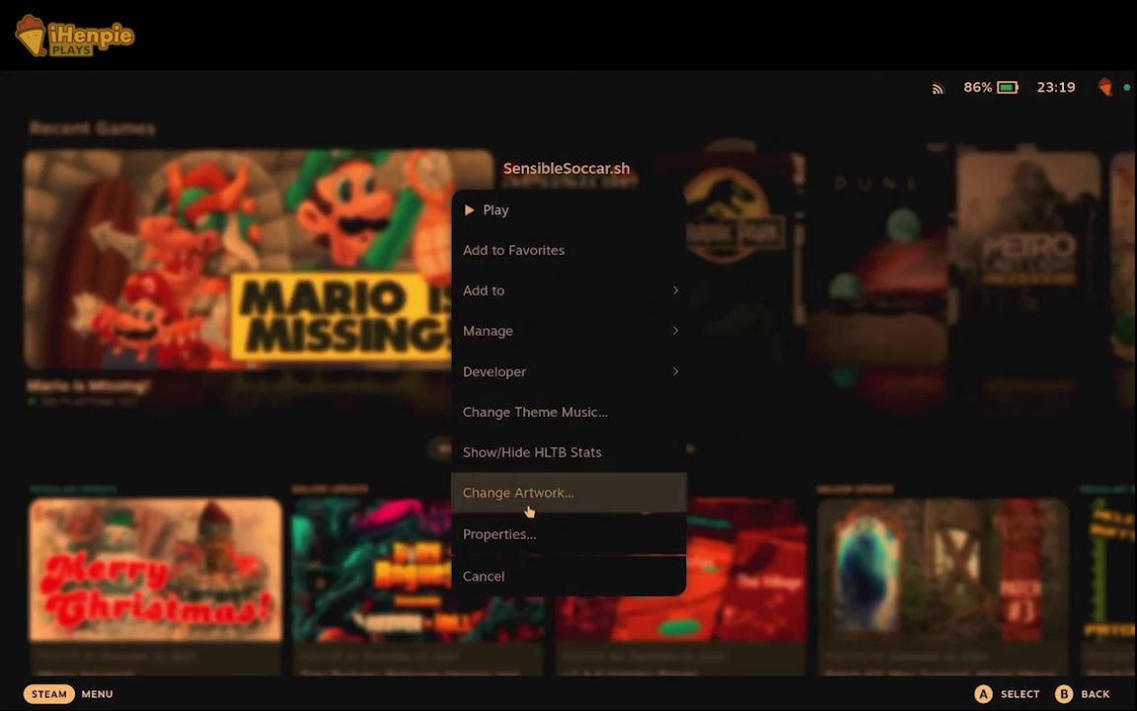
click(523, 535)
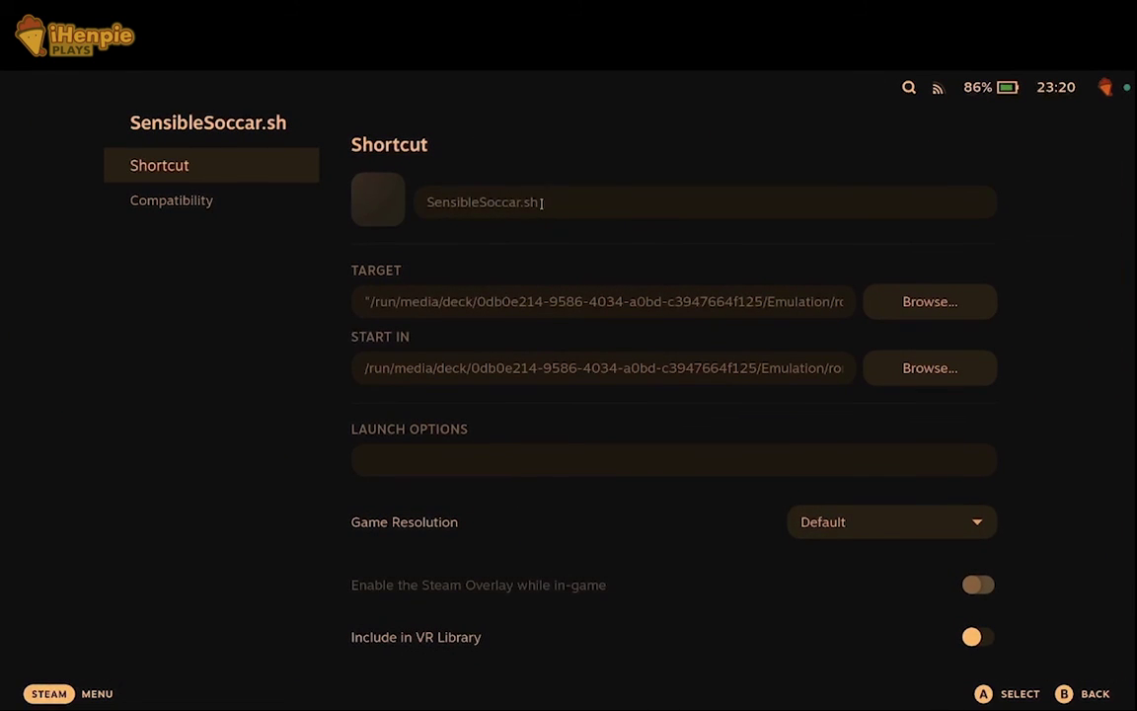
click(547, 197)
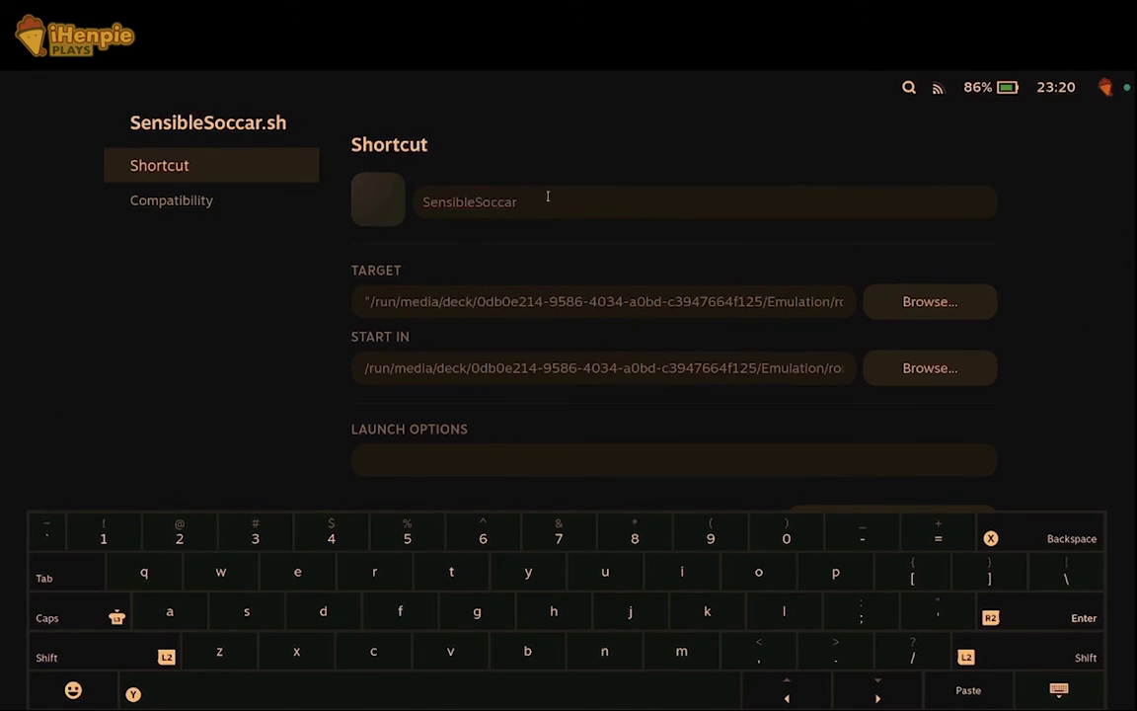
click(475, 201)
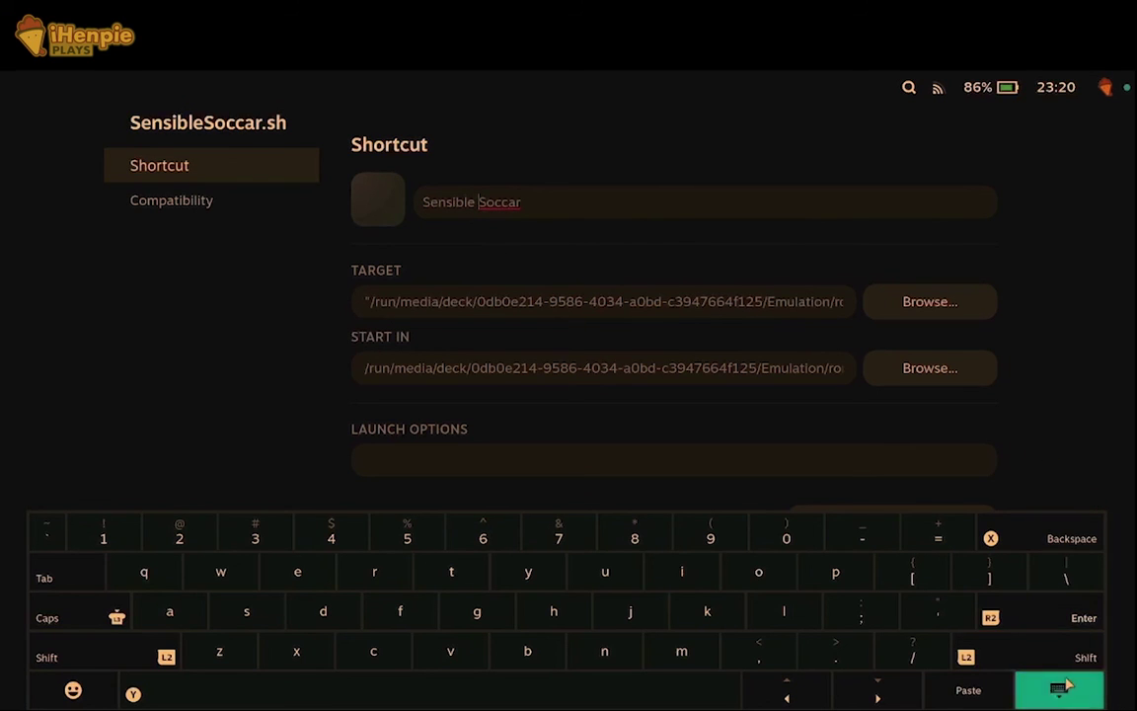
key(Escape)
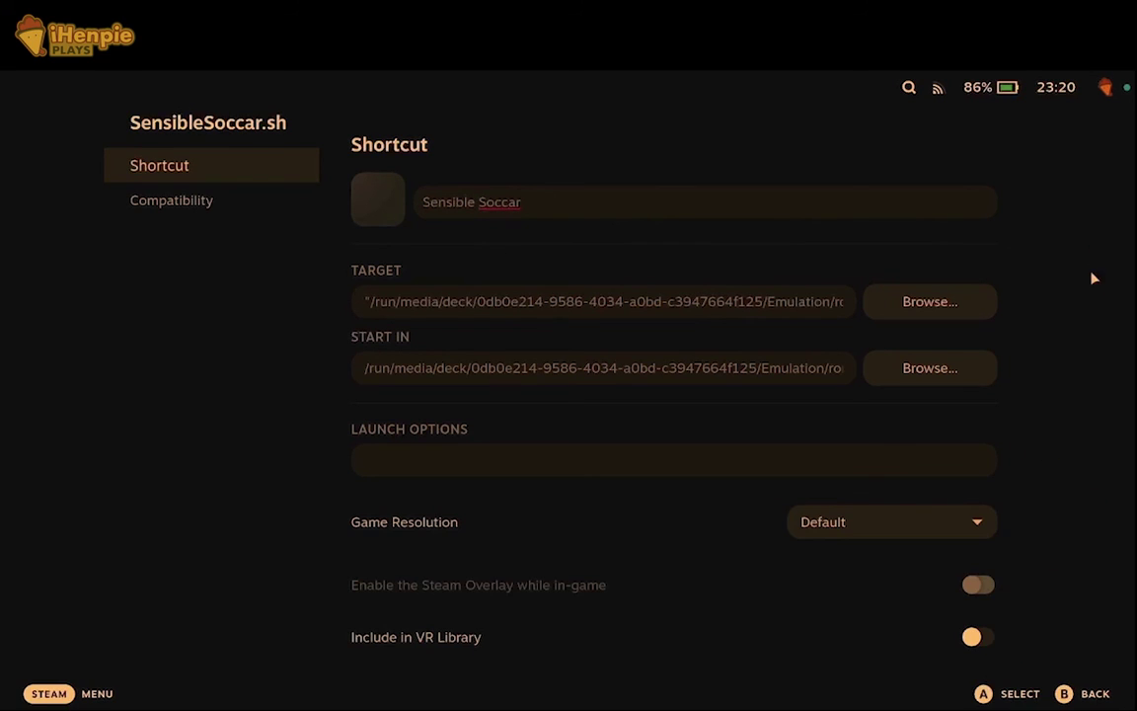
click(1092, 697)
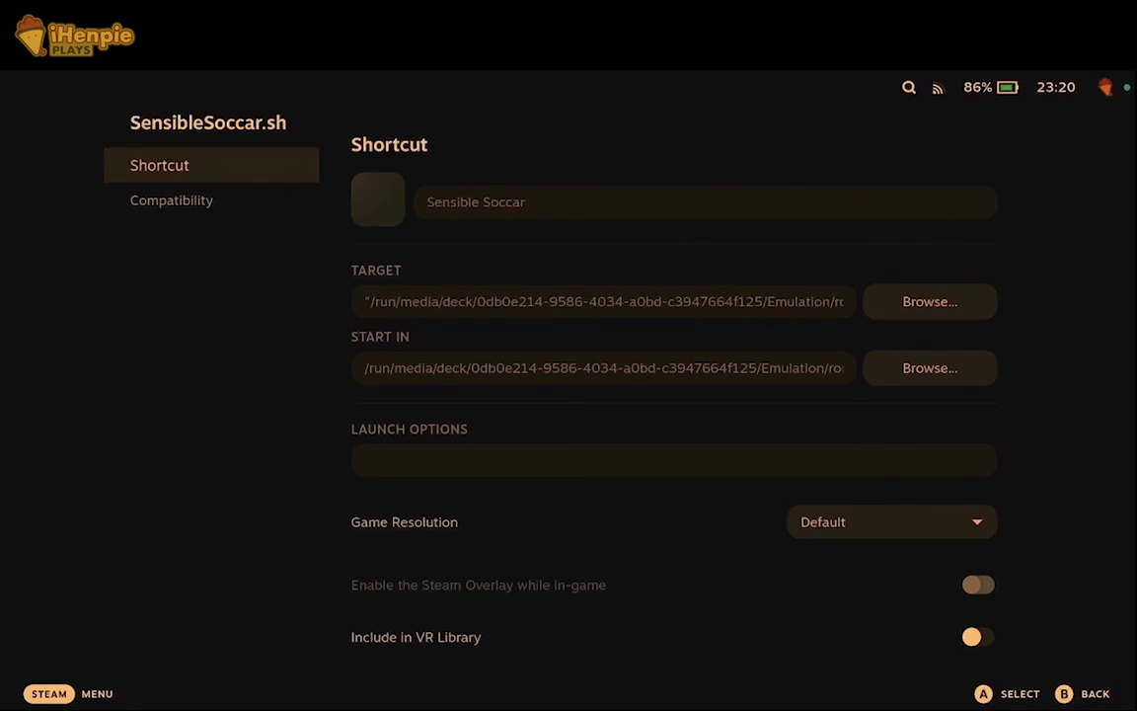
click(1091, 694)
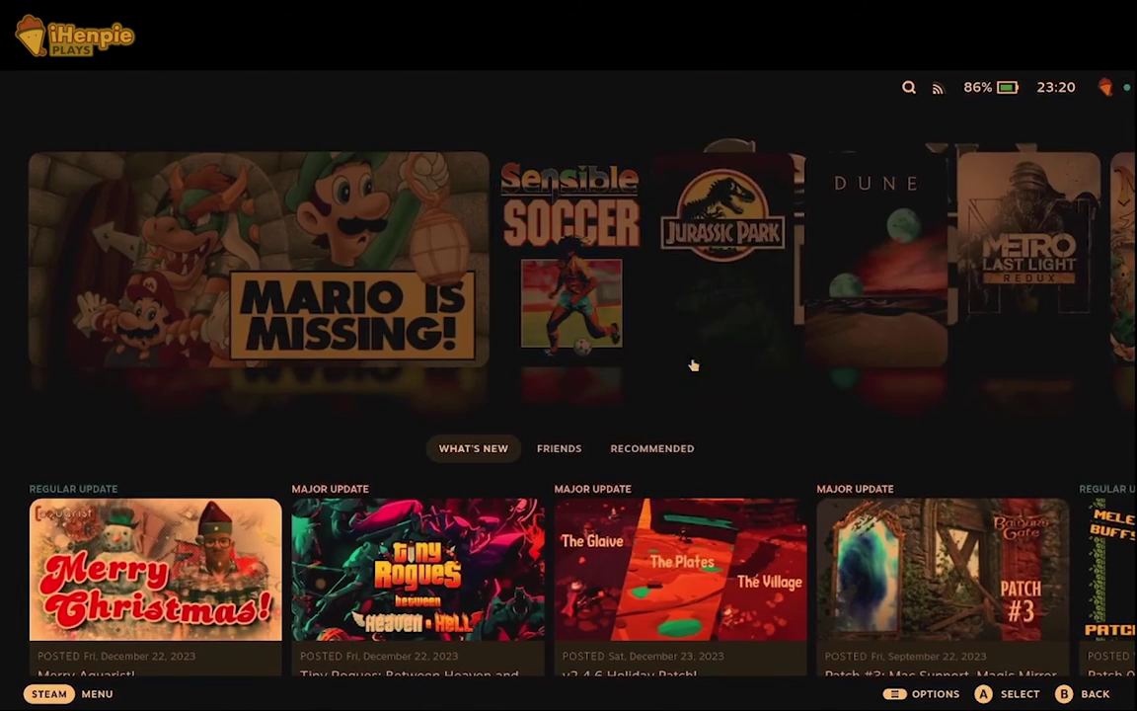
Open the library page of Mario is Missing!
click(419, 302)
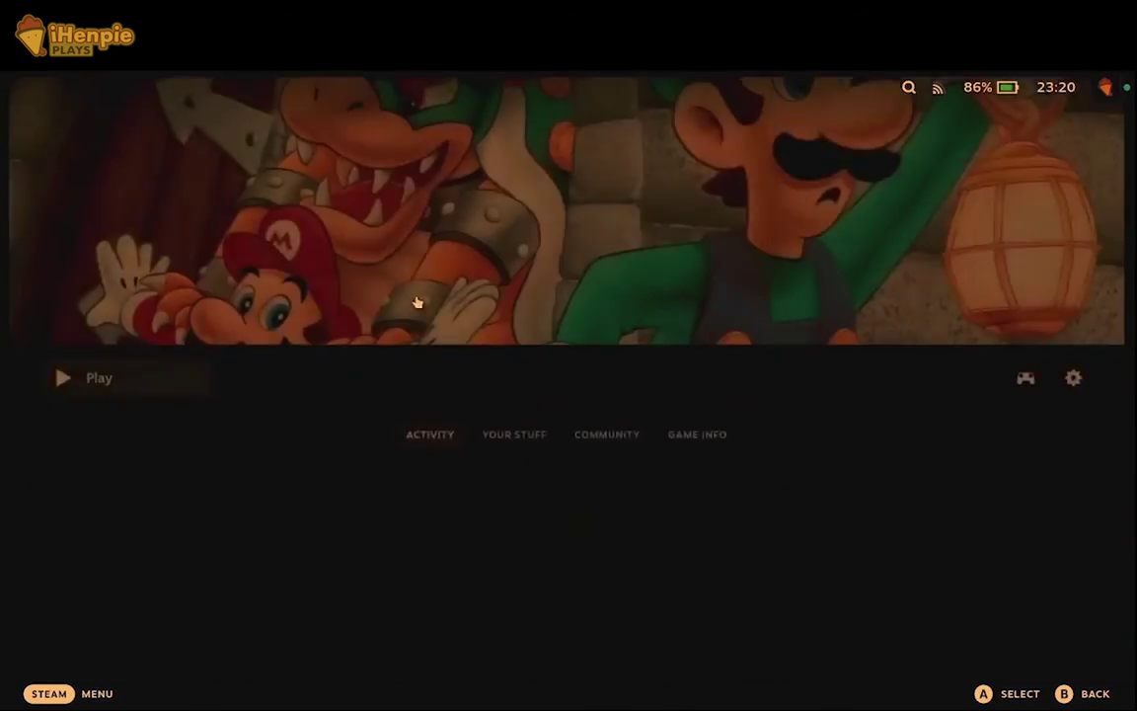